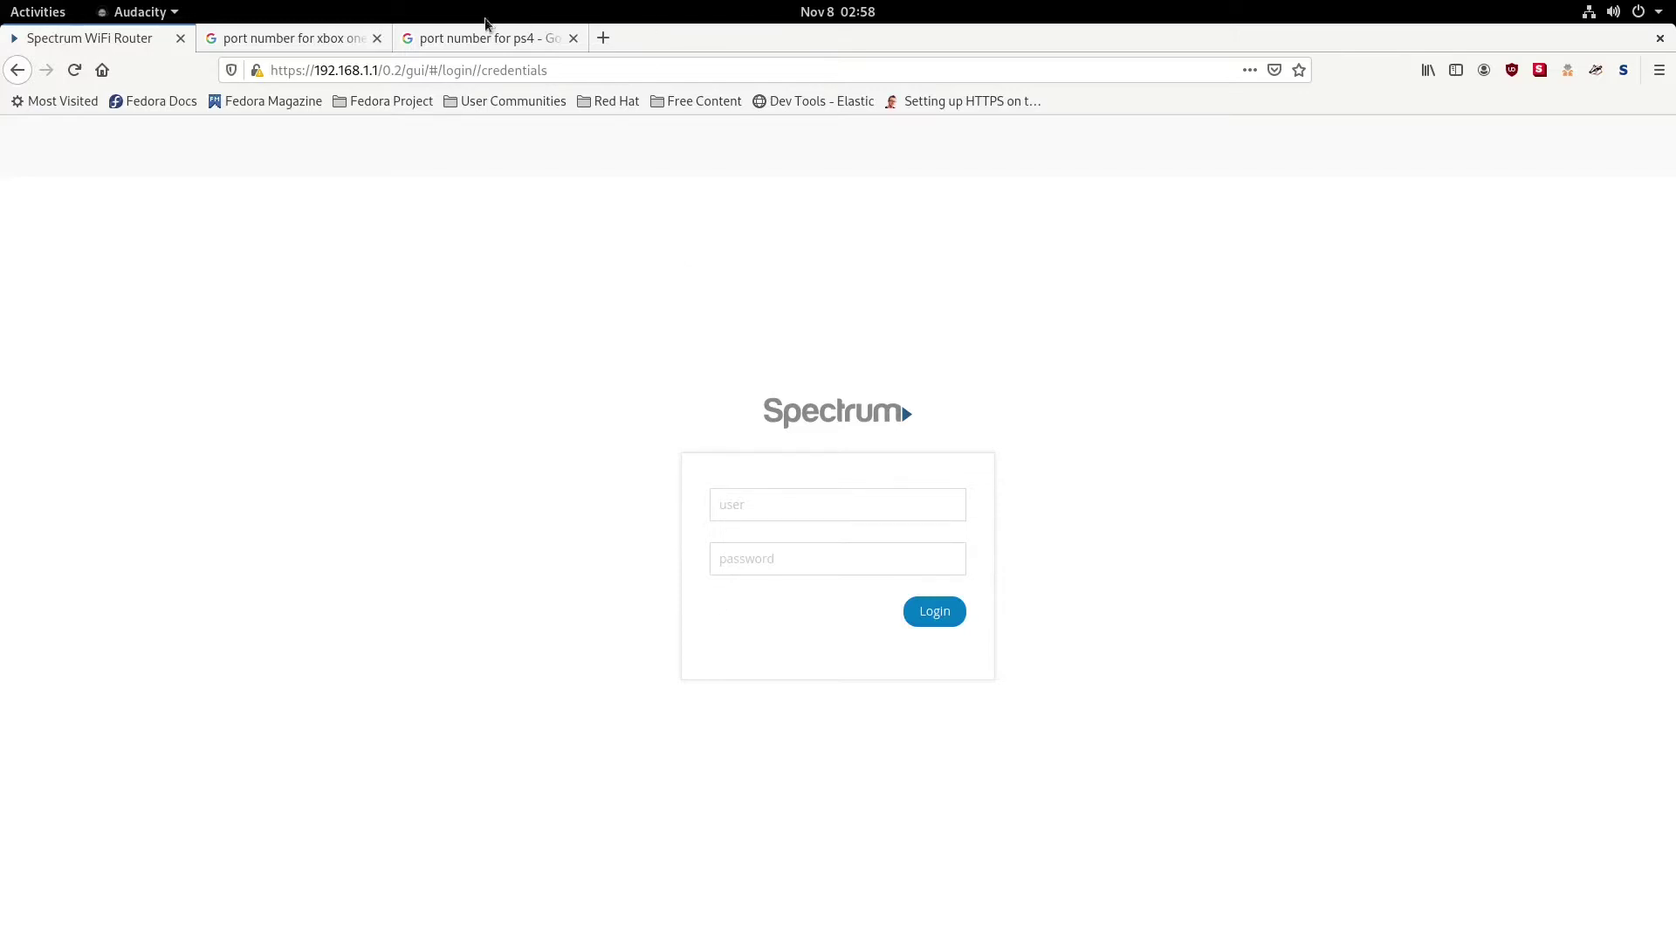
# Step: Load the router's base address 192.168.1.1 in the current window, trimming the extra path
pyautogui.click(598, 63)
pyautogui.write('192')
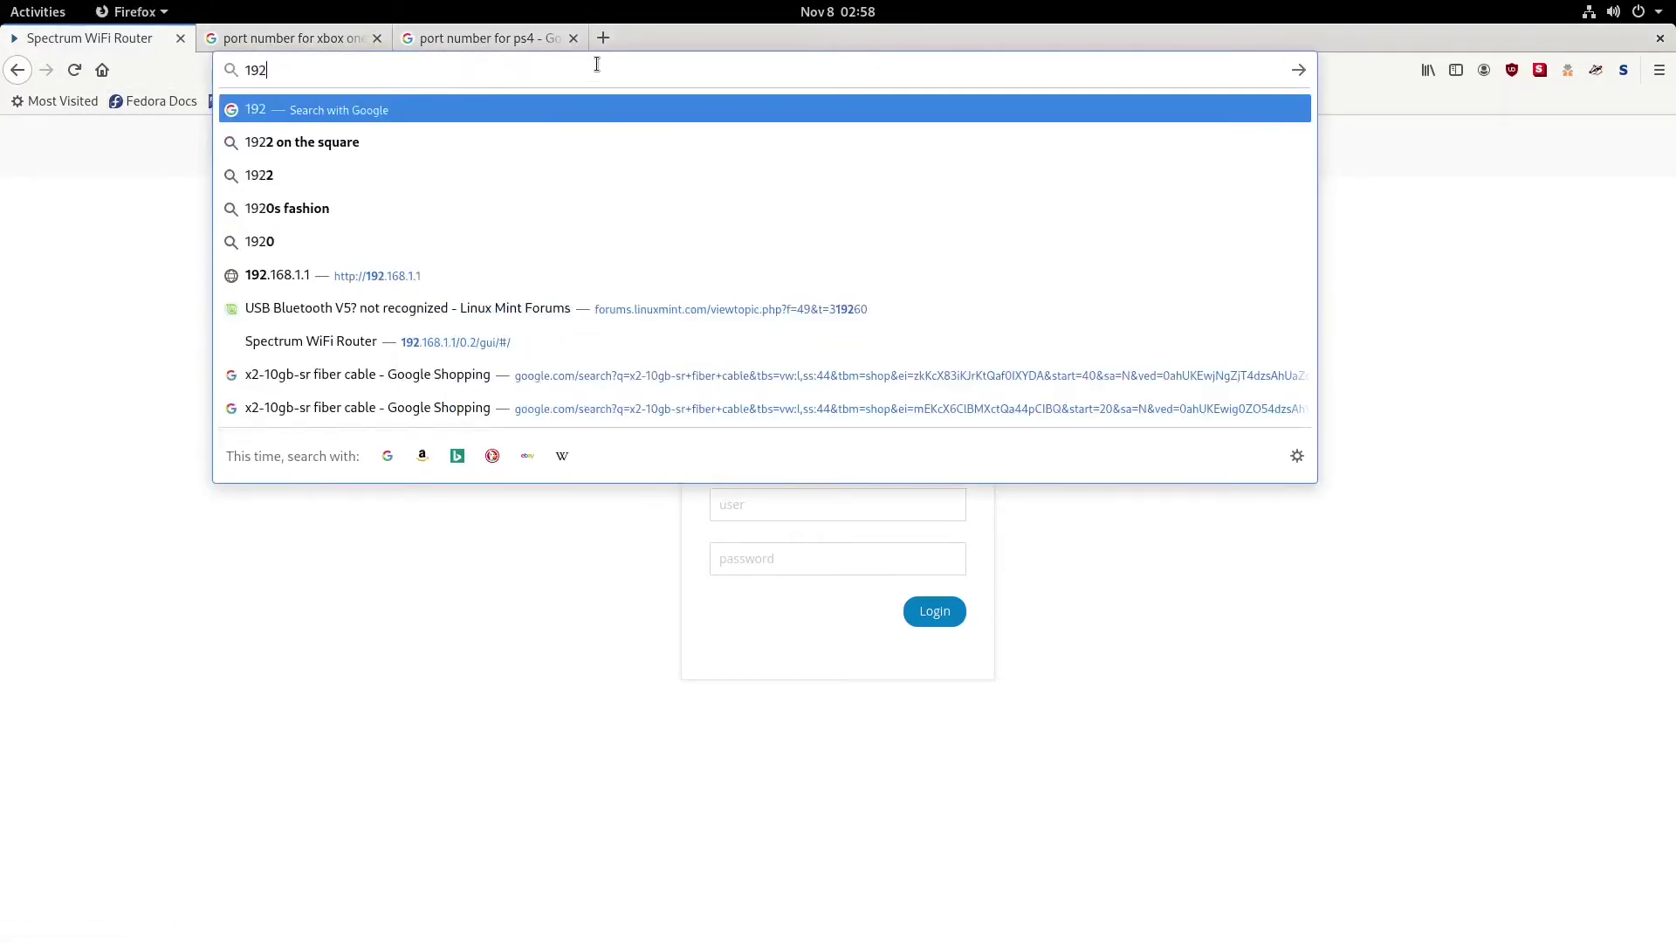
pyautogui.write('.168.')
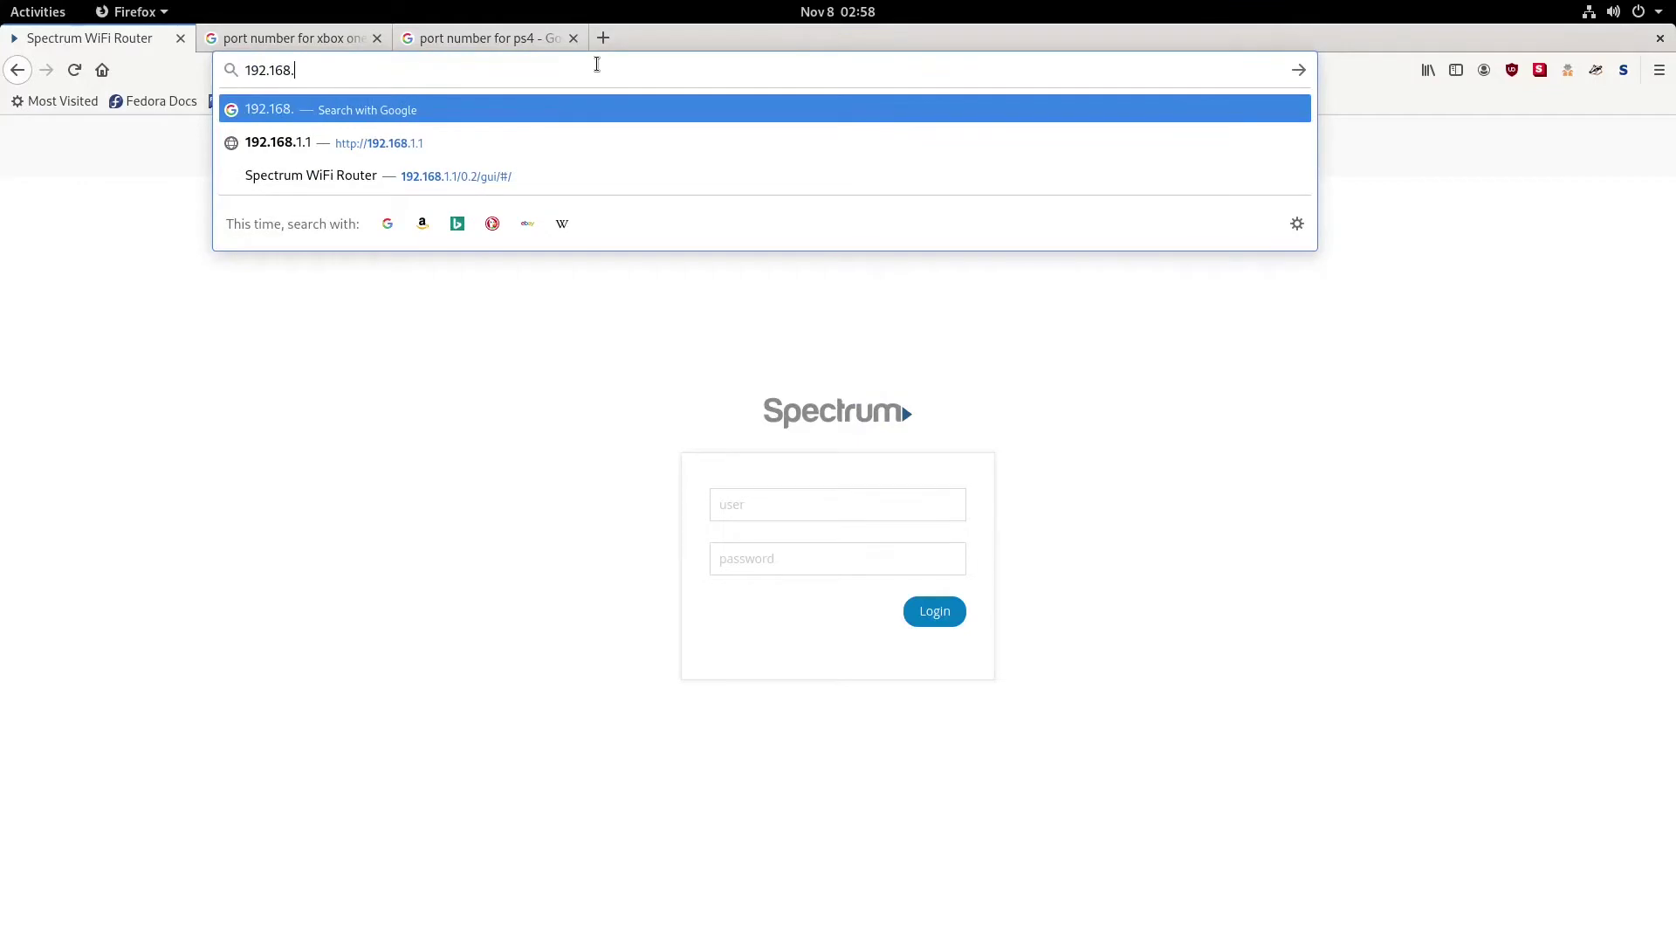
pyautogui.write('1.1')
pyautogui.press('Return')
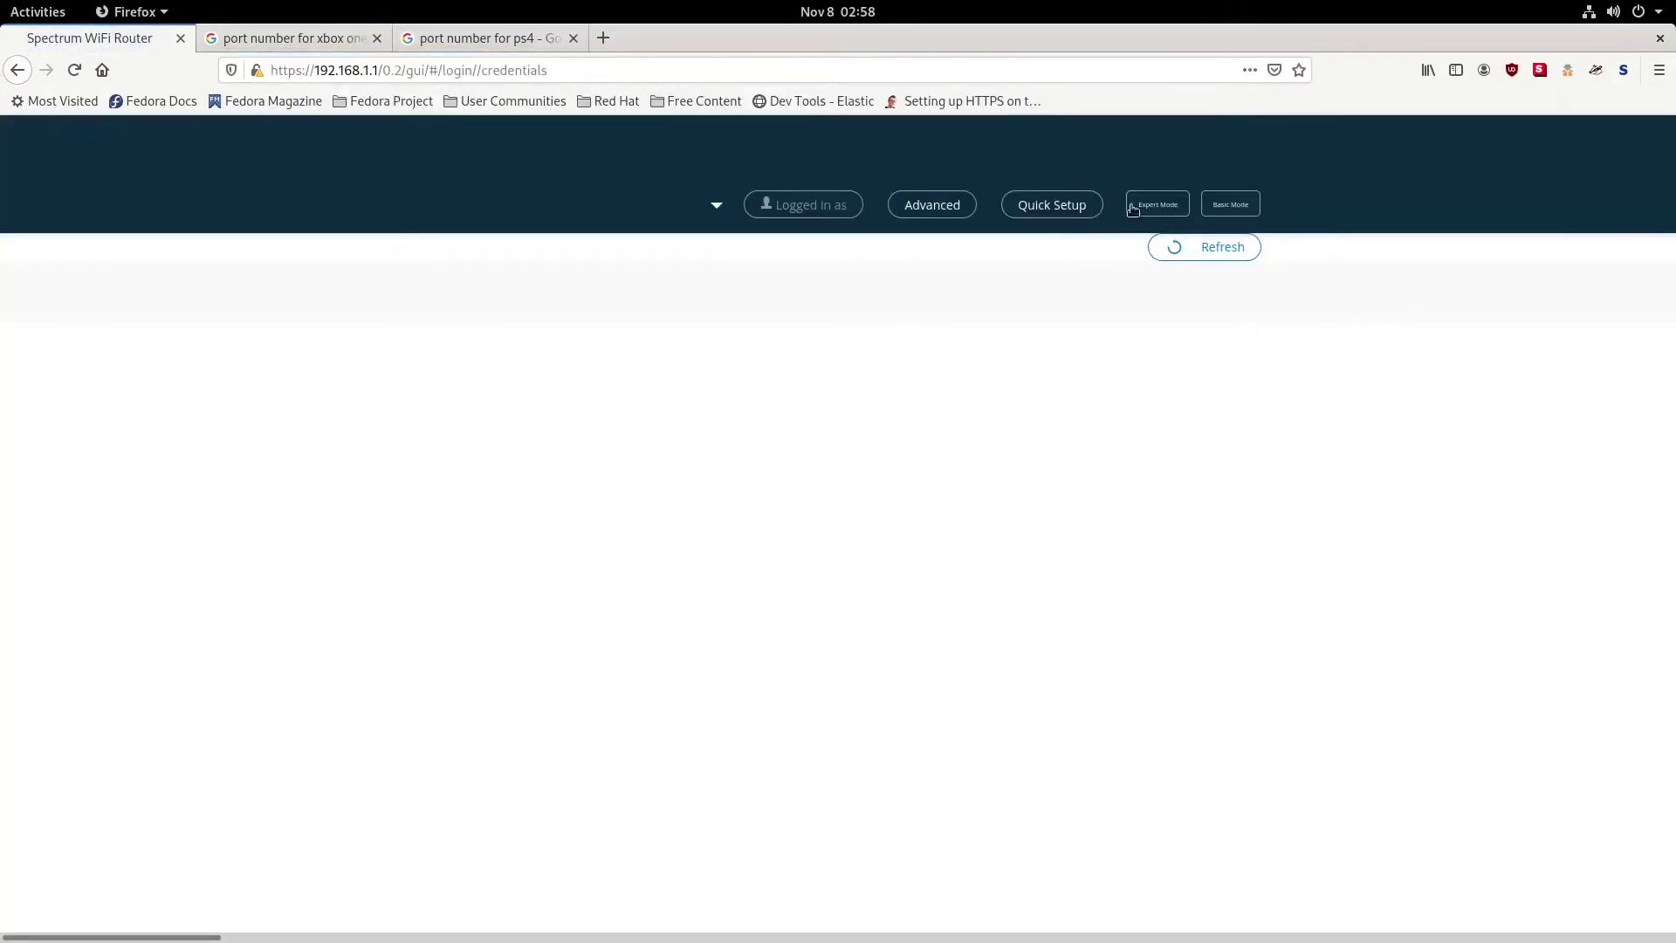
pyautogui.moveTo(572, 70); pyautogui.dragTo(379, 70)
pyautogui.press('BackSpace')
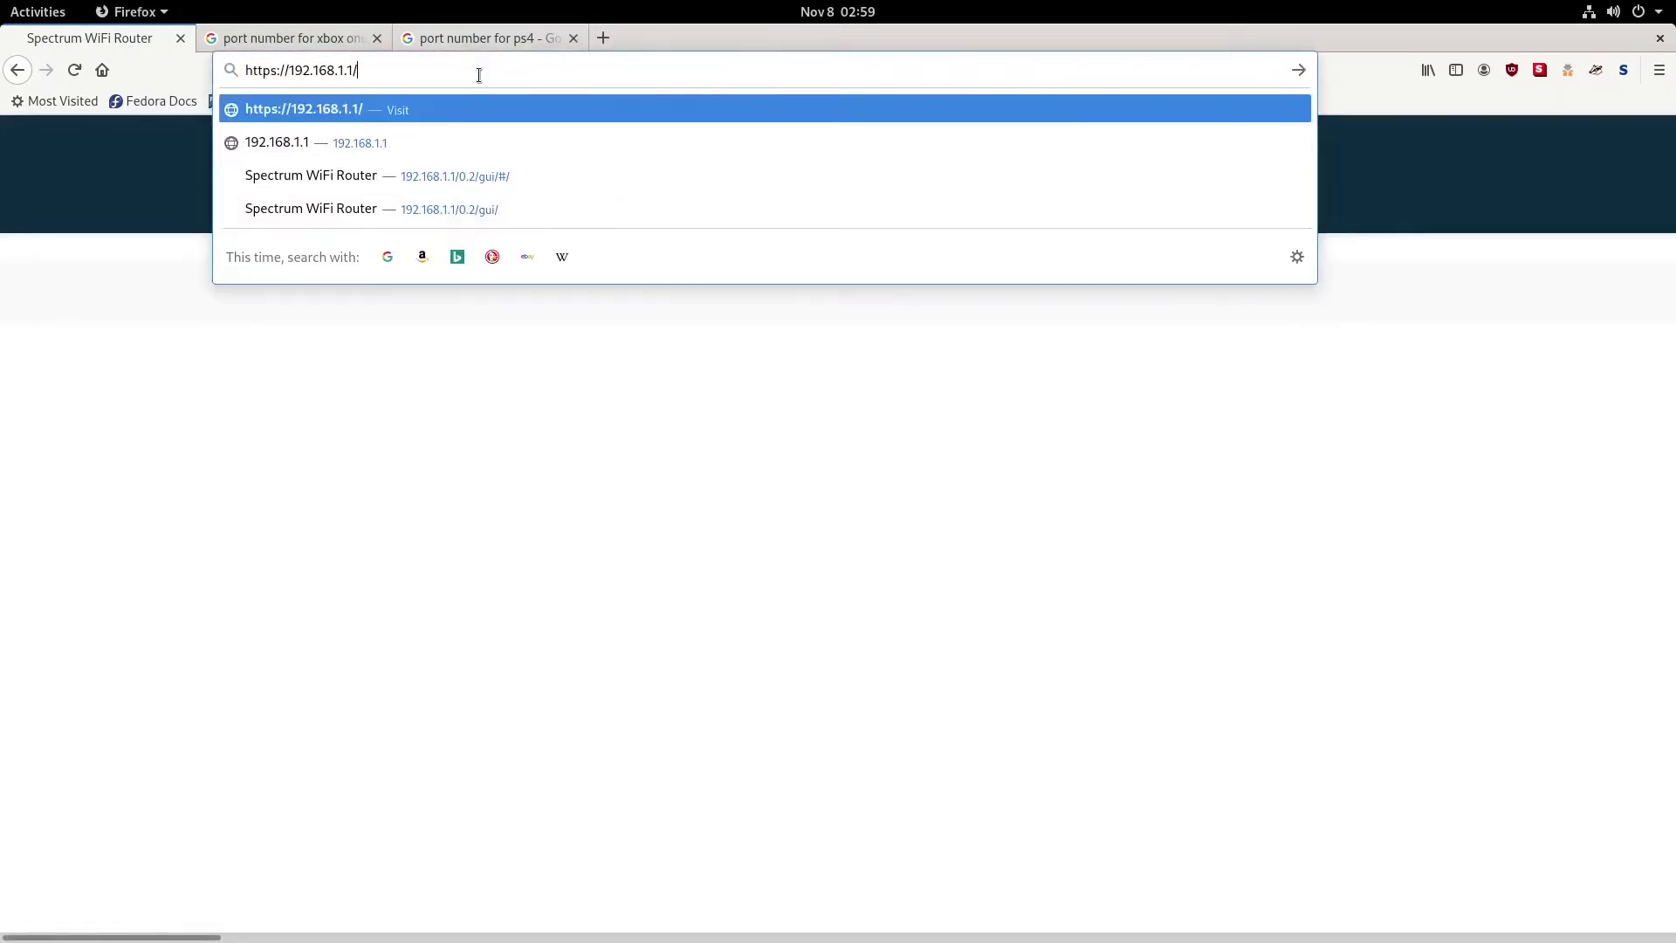
pyautogui.press('Return')
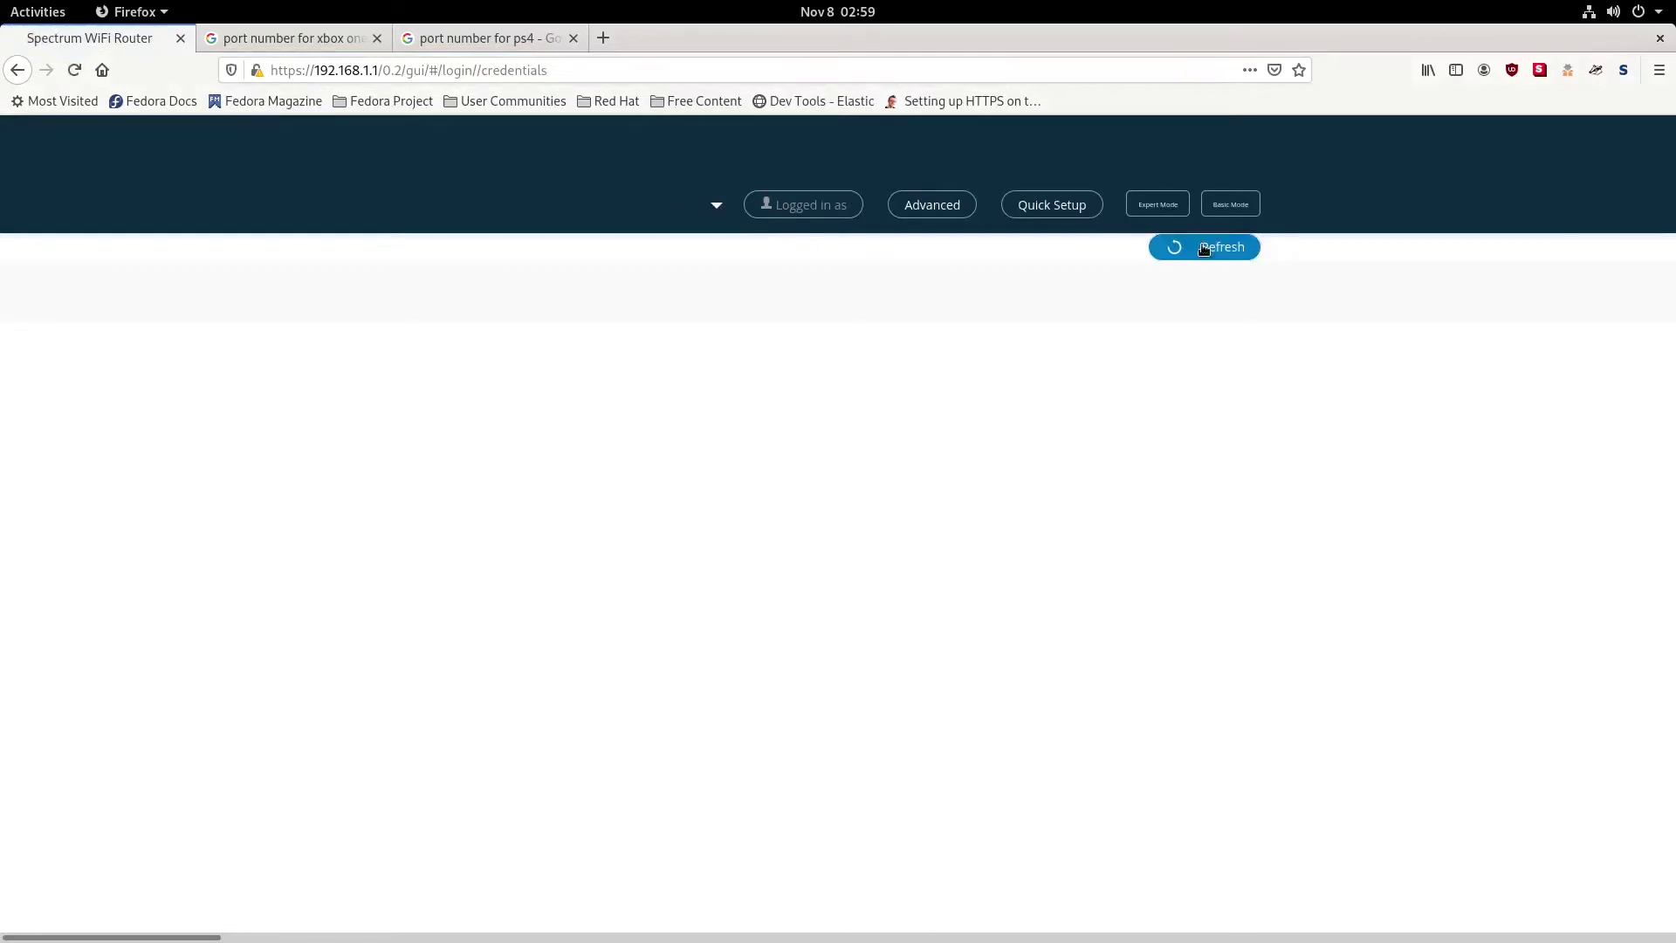
# Step: Open 192.168.1.1 in a new Firefox private window to reach the router login page
pyautogui.click(1659, 70)
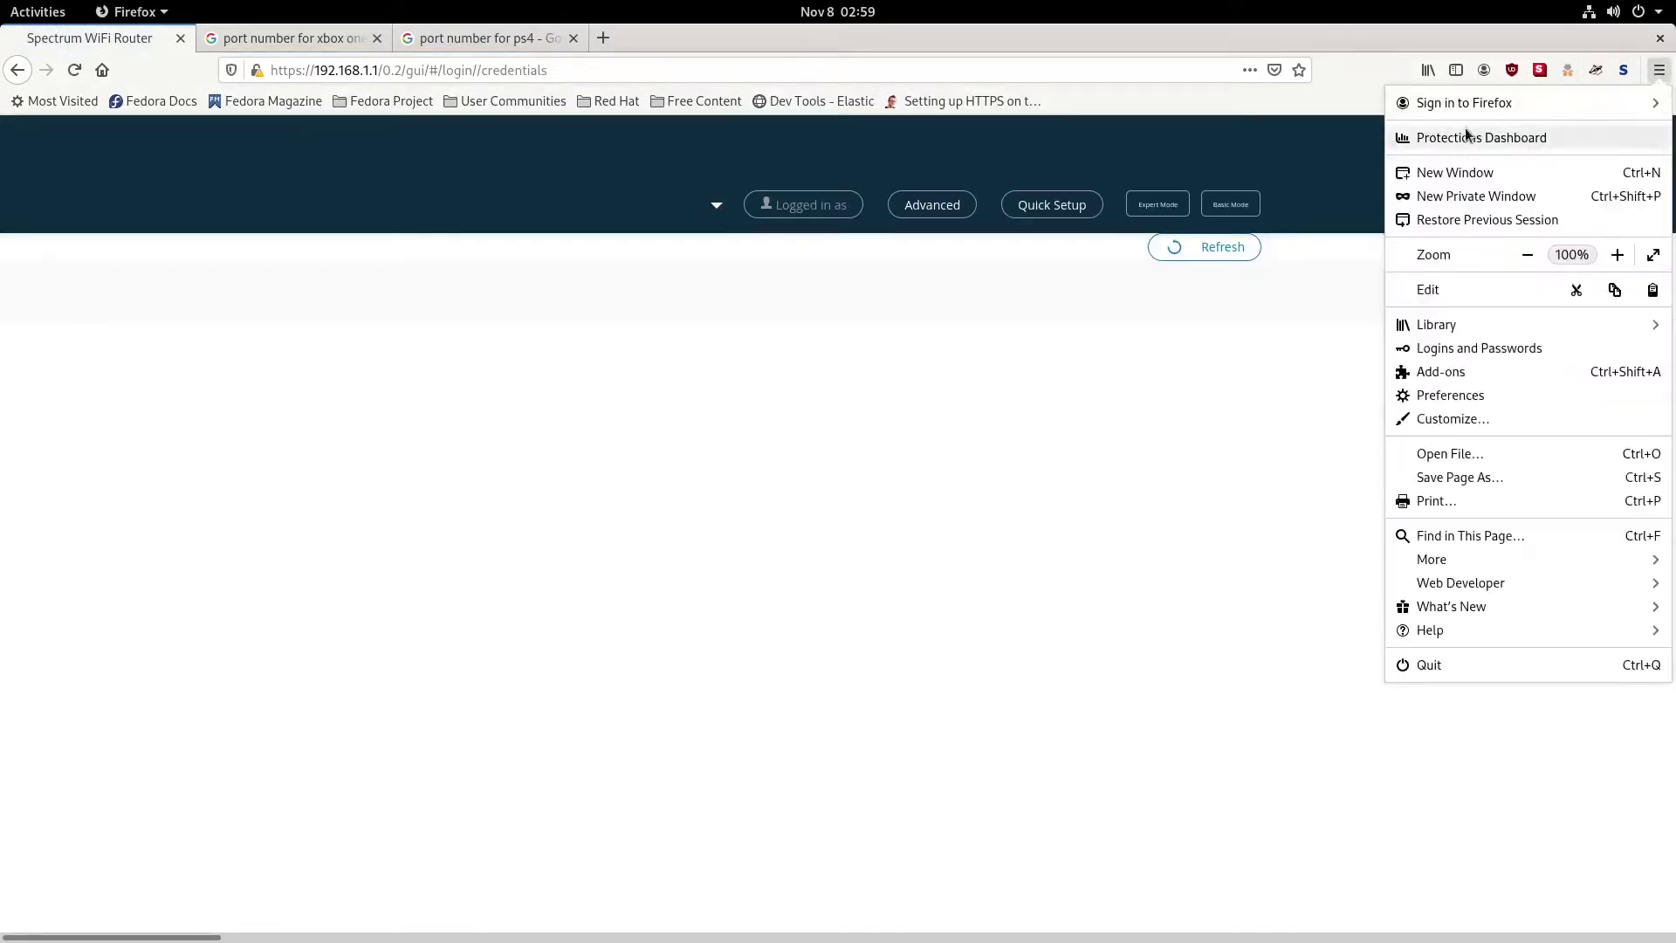
pyautogui.click(1464, 197)
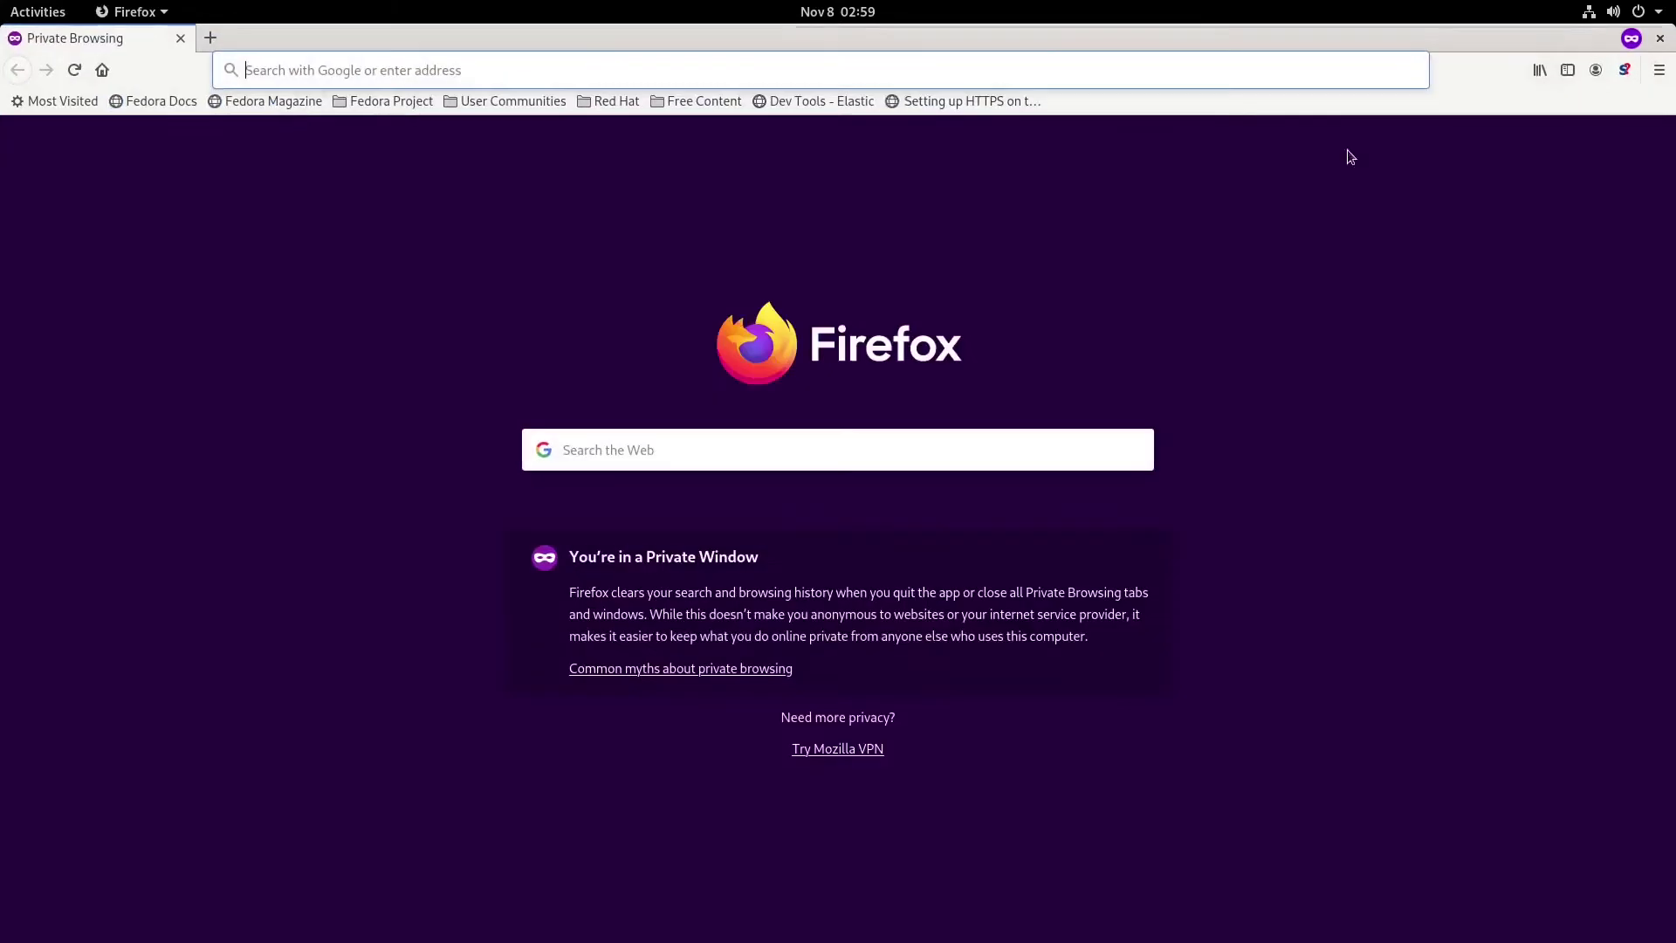
pyautogui.write('192.168.1.1/')
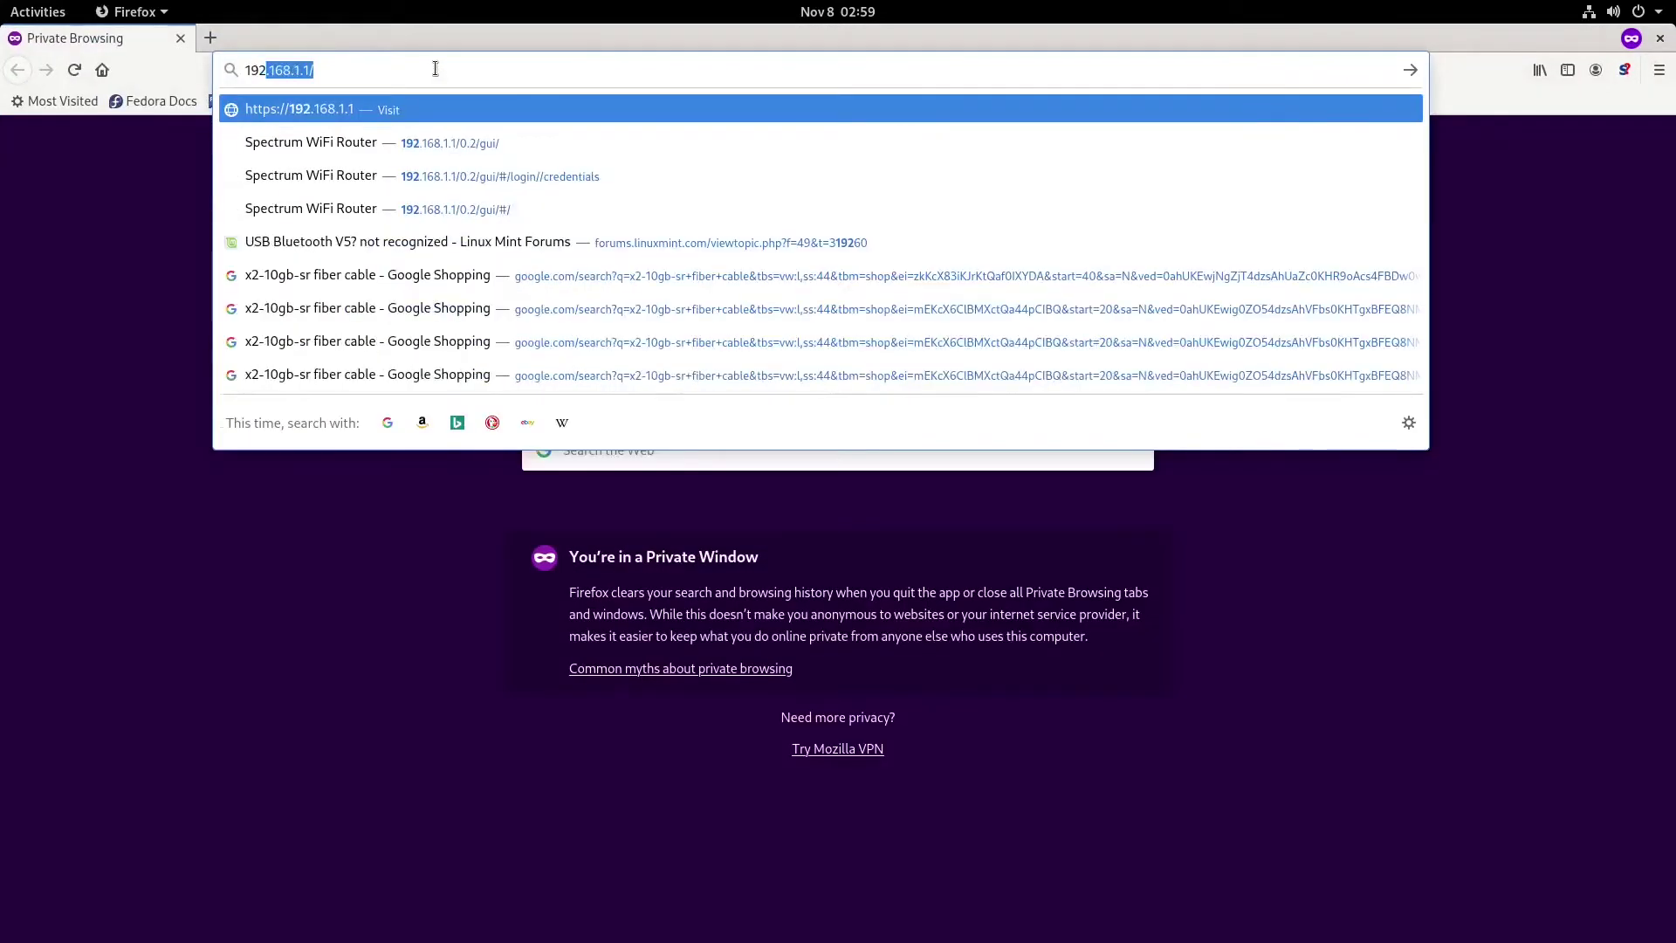
pyautogui.press('Return')
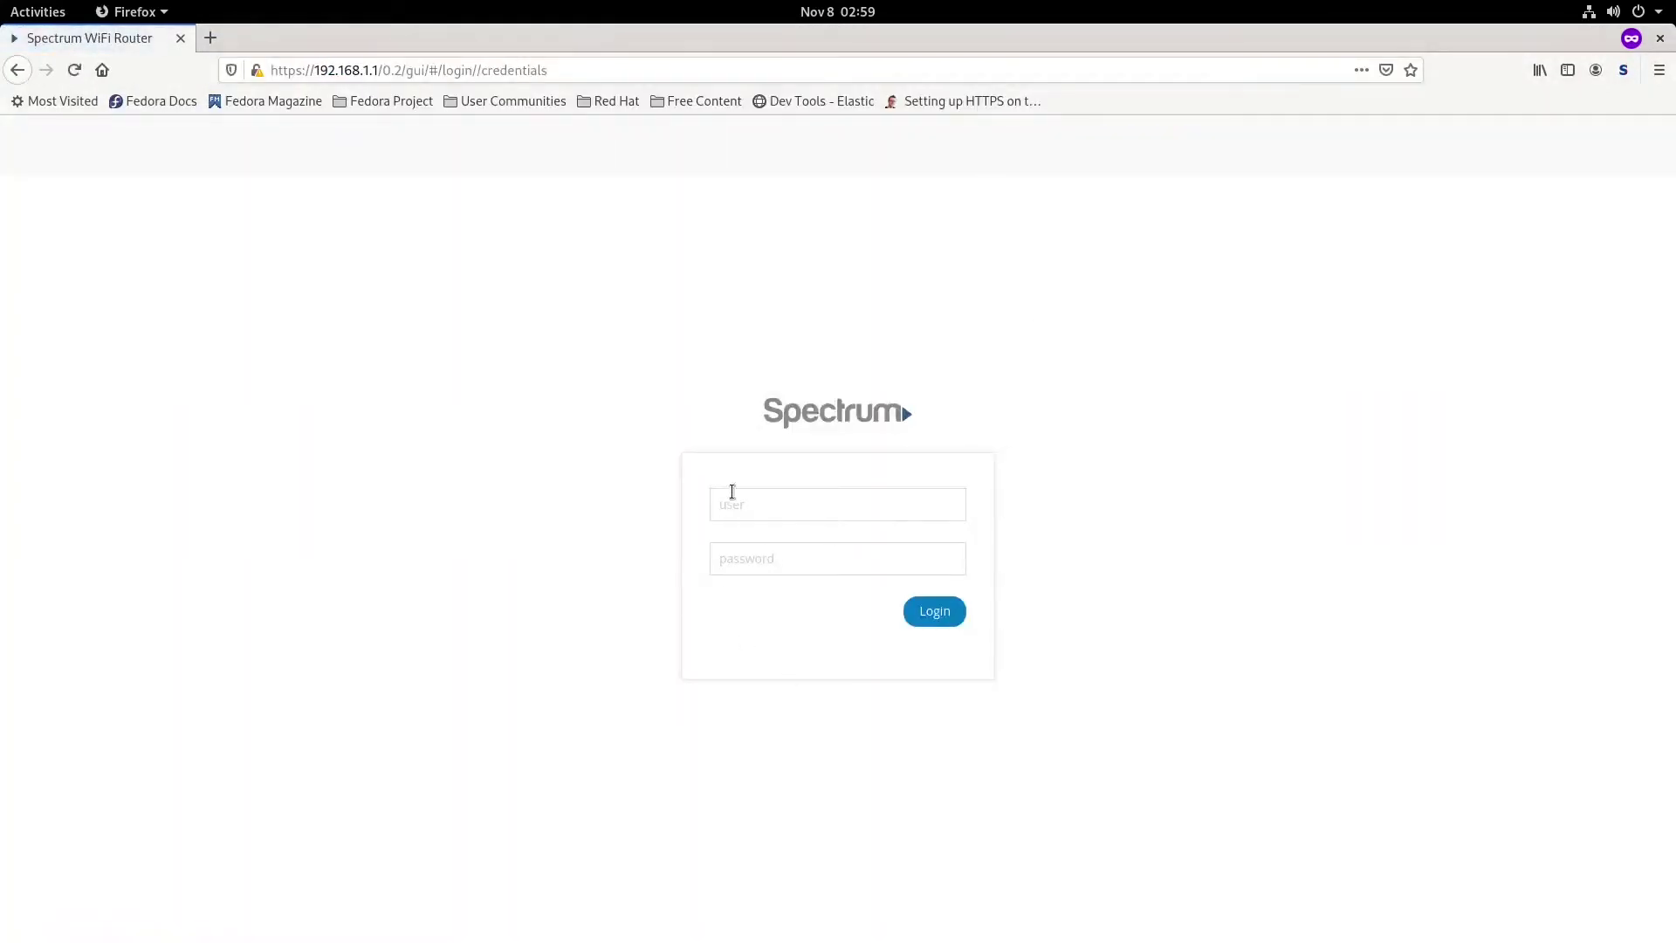
# Step: Submit the router username and password; the attempt returns 'Wrong login information'
pyautogui.click(745, 508)
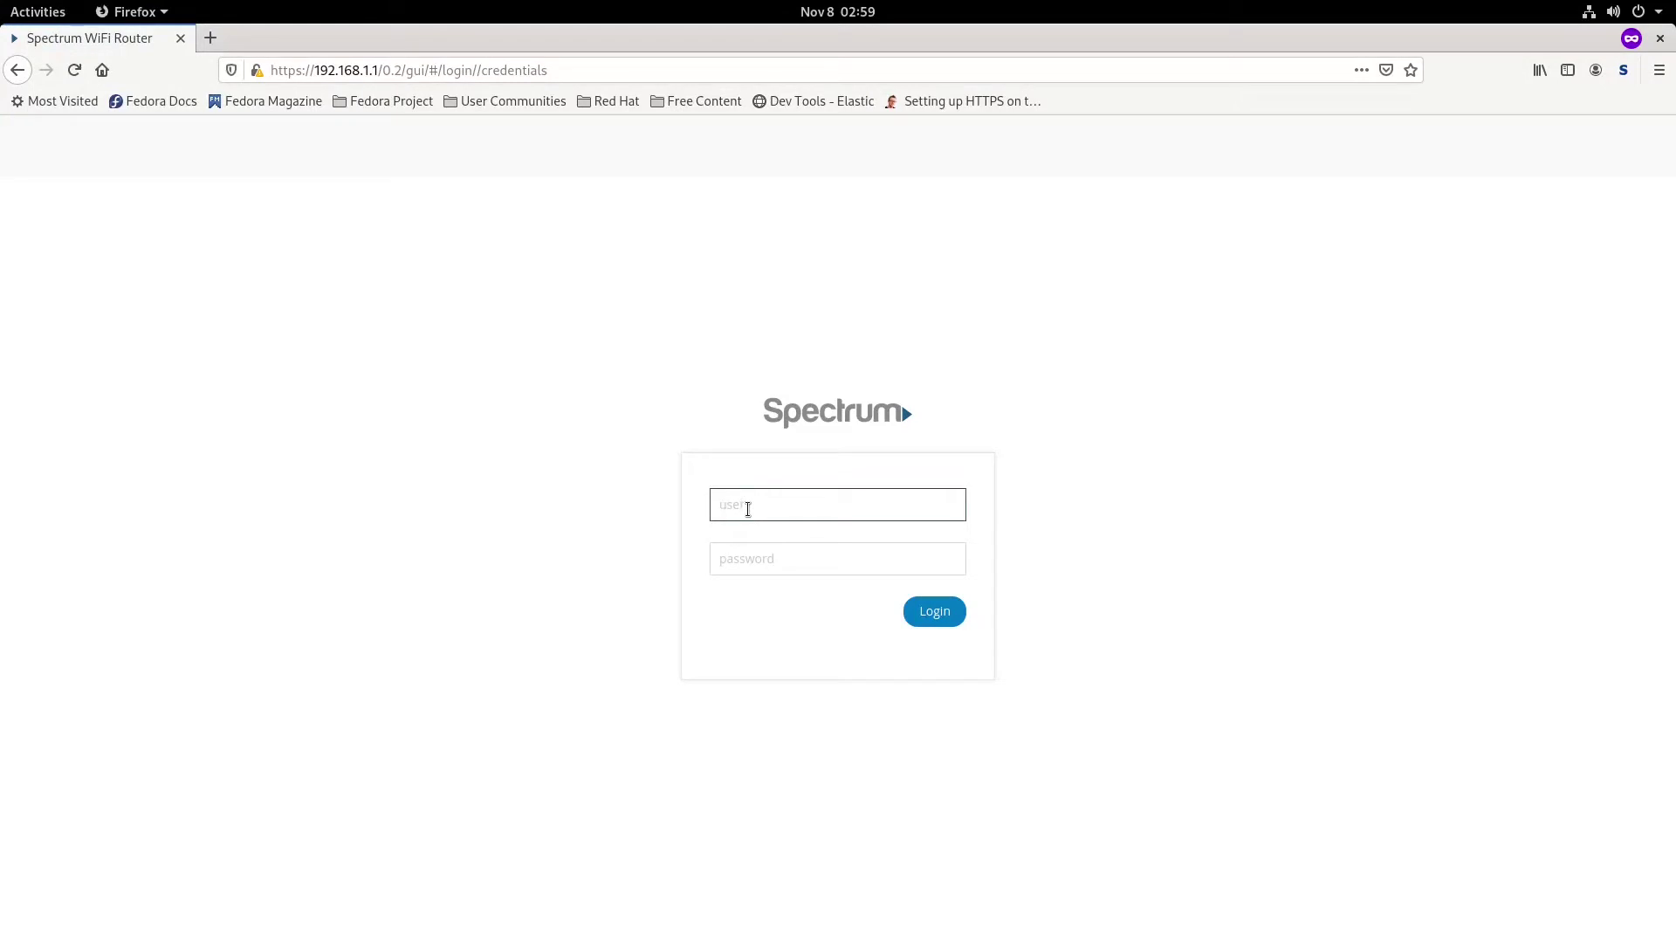
pyautogui.write('admin')
pyautogui.press('Tab')
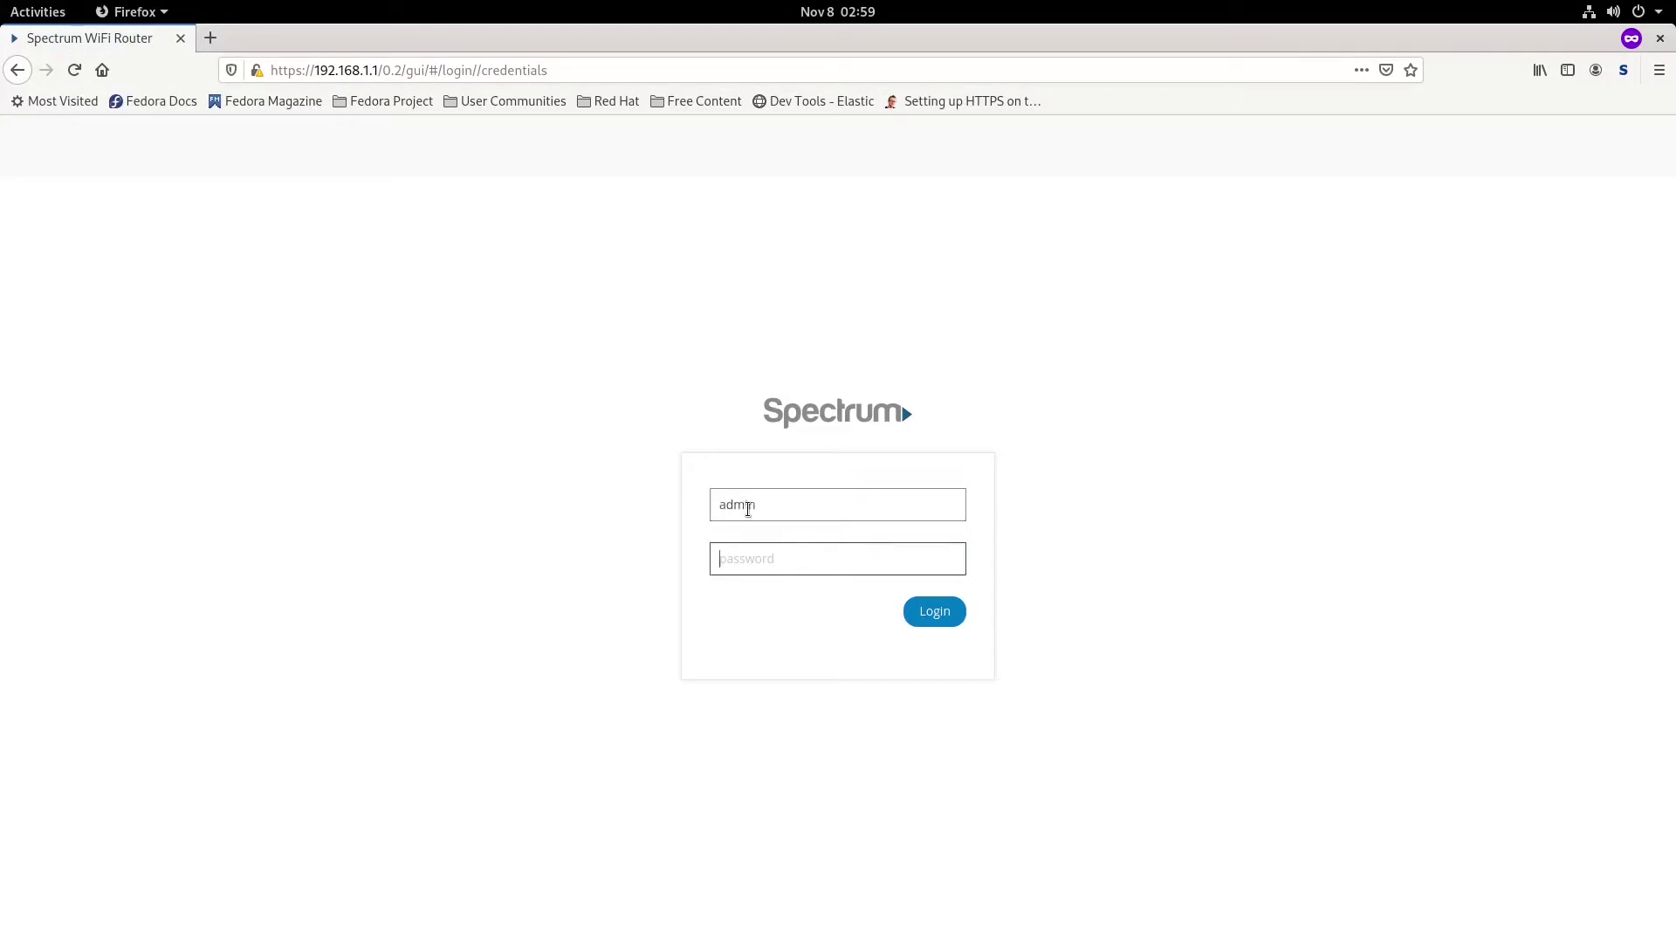
pyautogui.write('********')
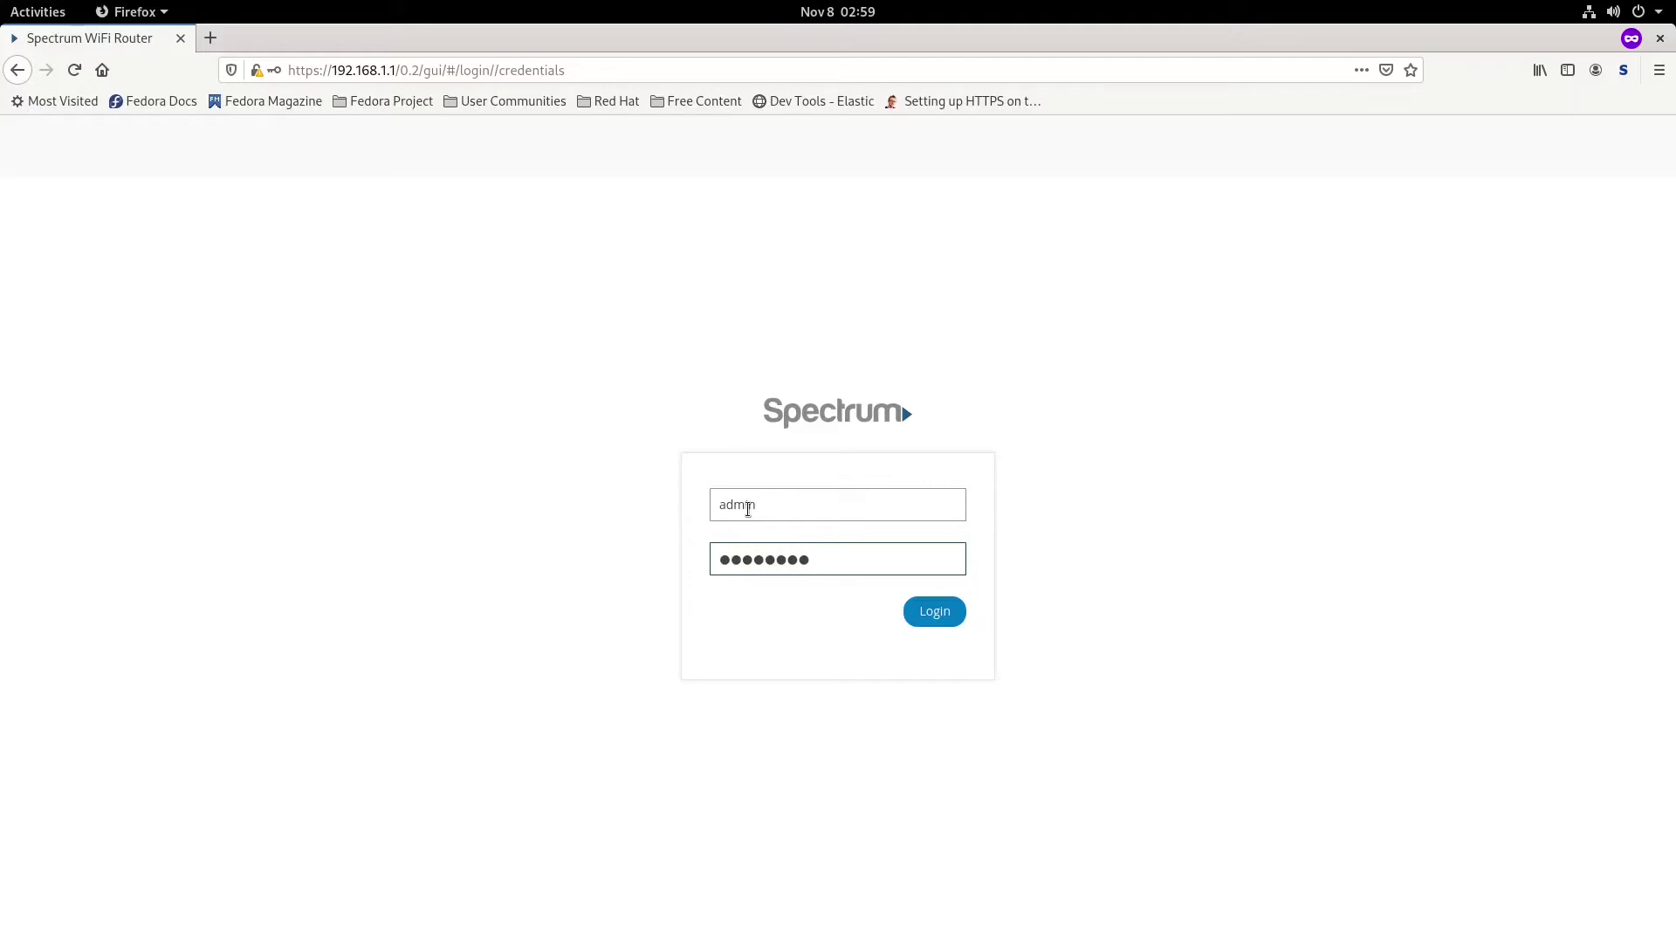
pyautogui.press('Return')
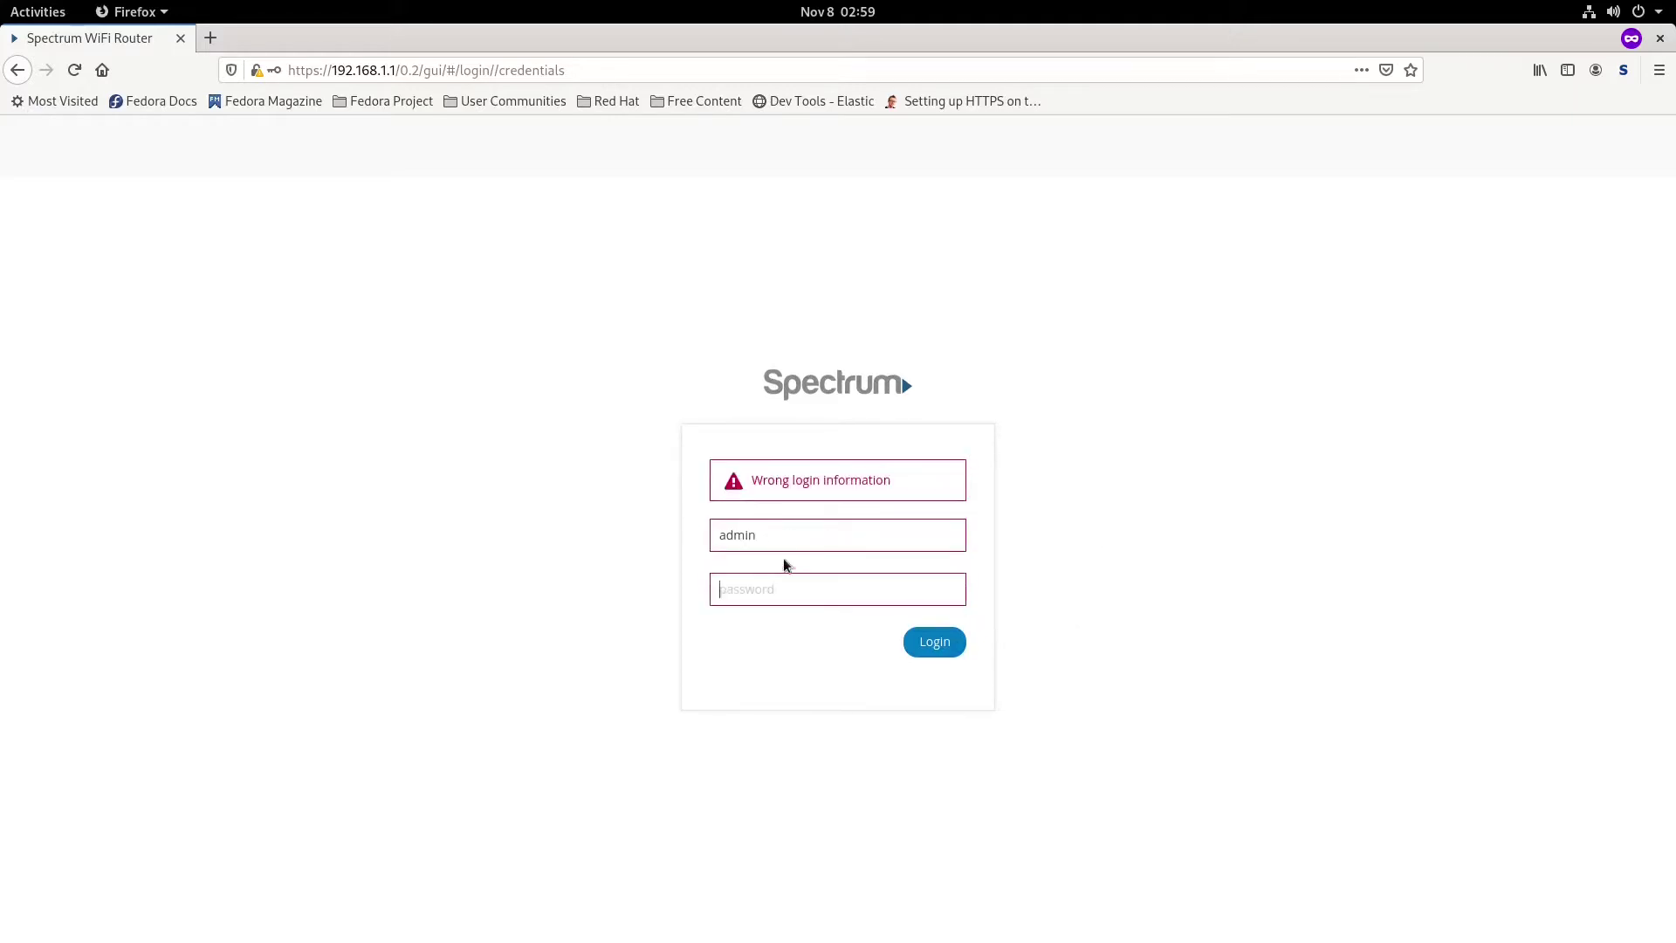
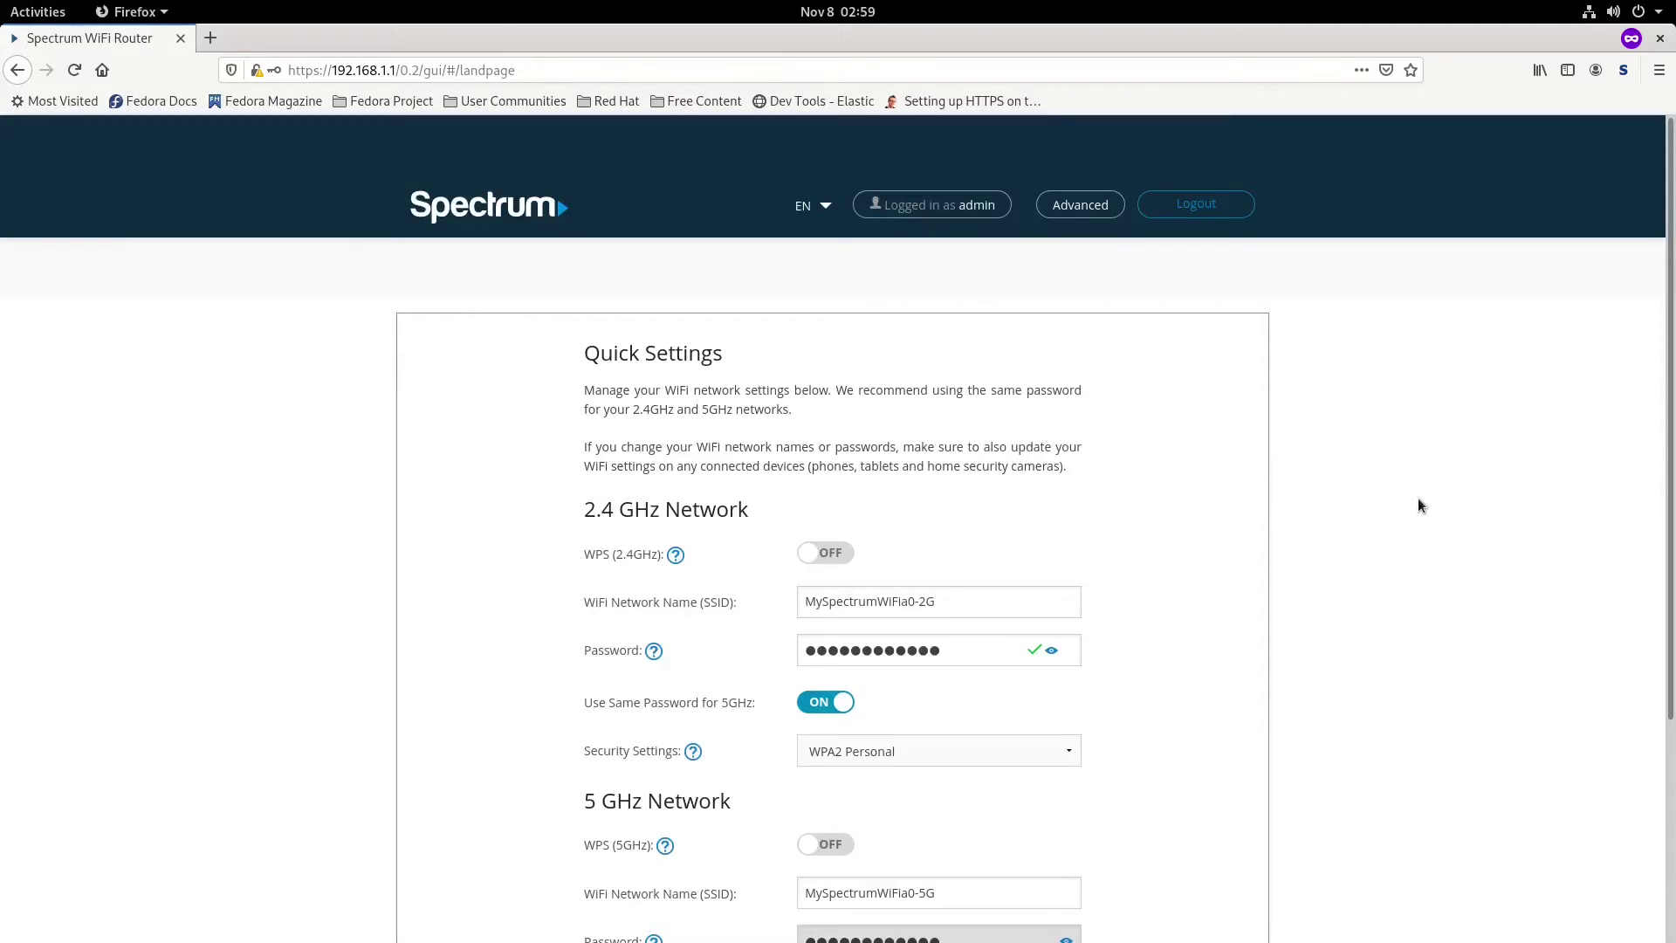
# Step: Switch to the Advanced dashboard and open the Internet Connectivity settings
pyautogui.click(1076, 213)
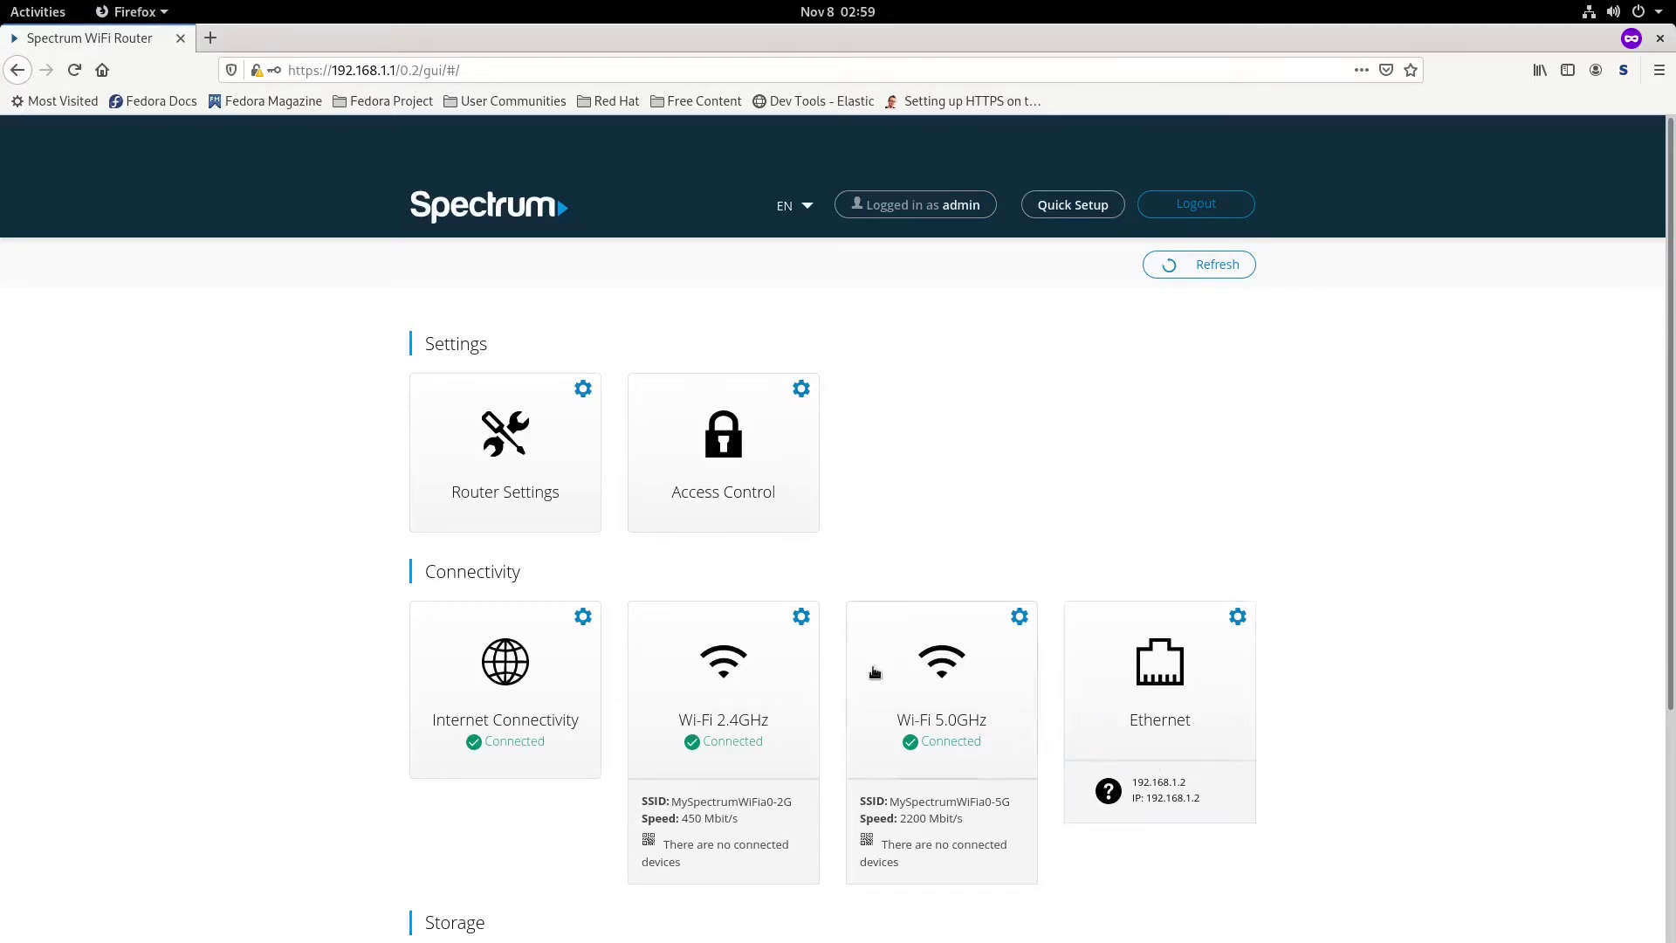
pyautogui.click(583, 616)
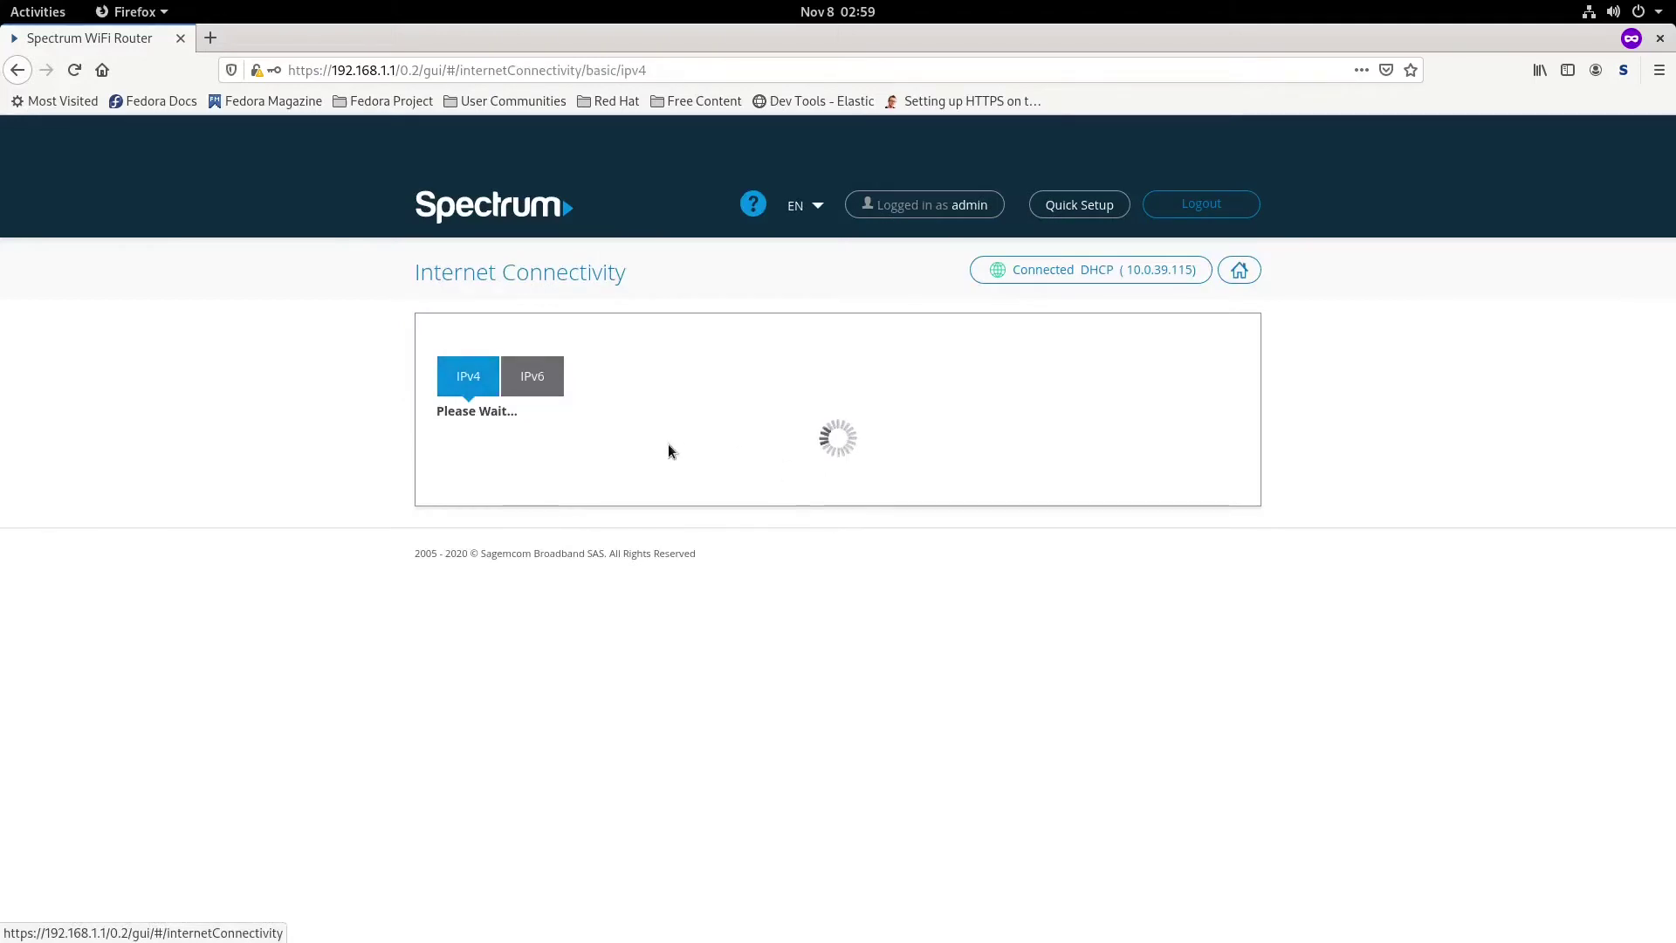
# Step: Set IPv4 DNS to manual with DNS 1 as 1.1.1.1 and DNS 2 as 8.8.8.8, then apply
pyautogui.click(727, 706)
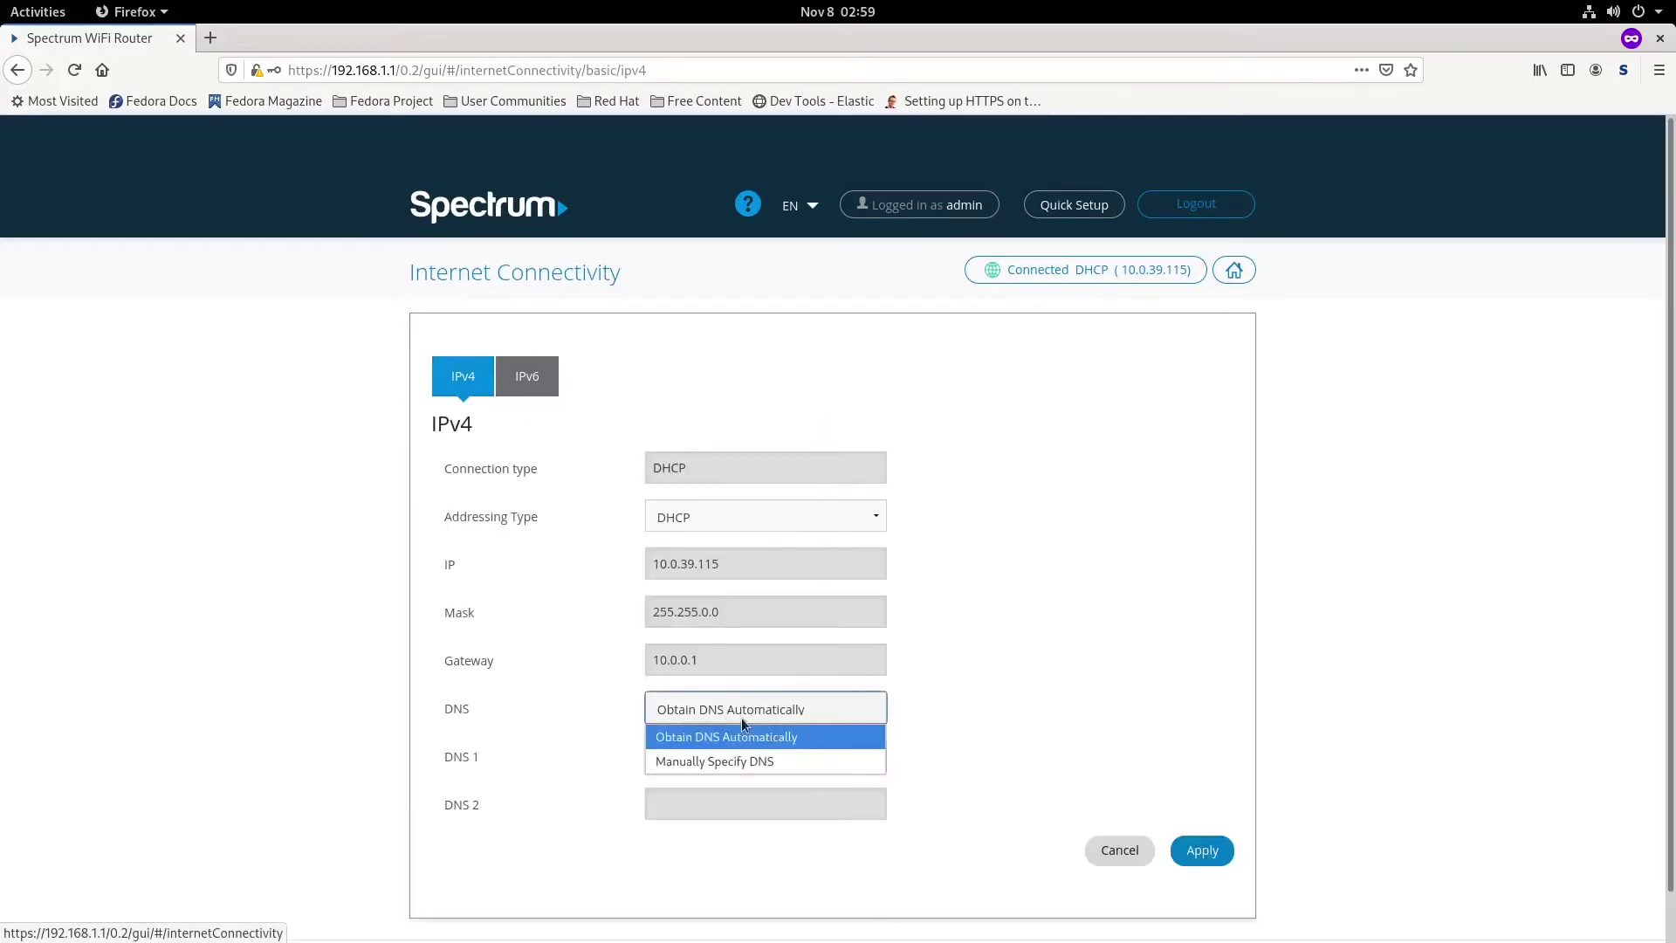
pyautogui.click(734, 762)
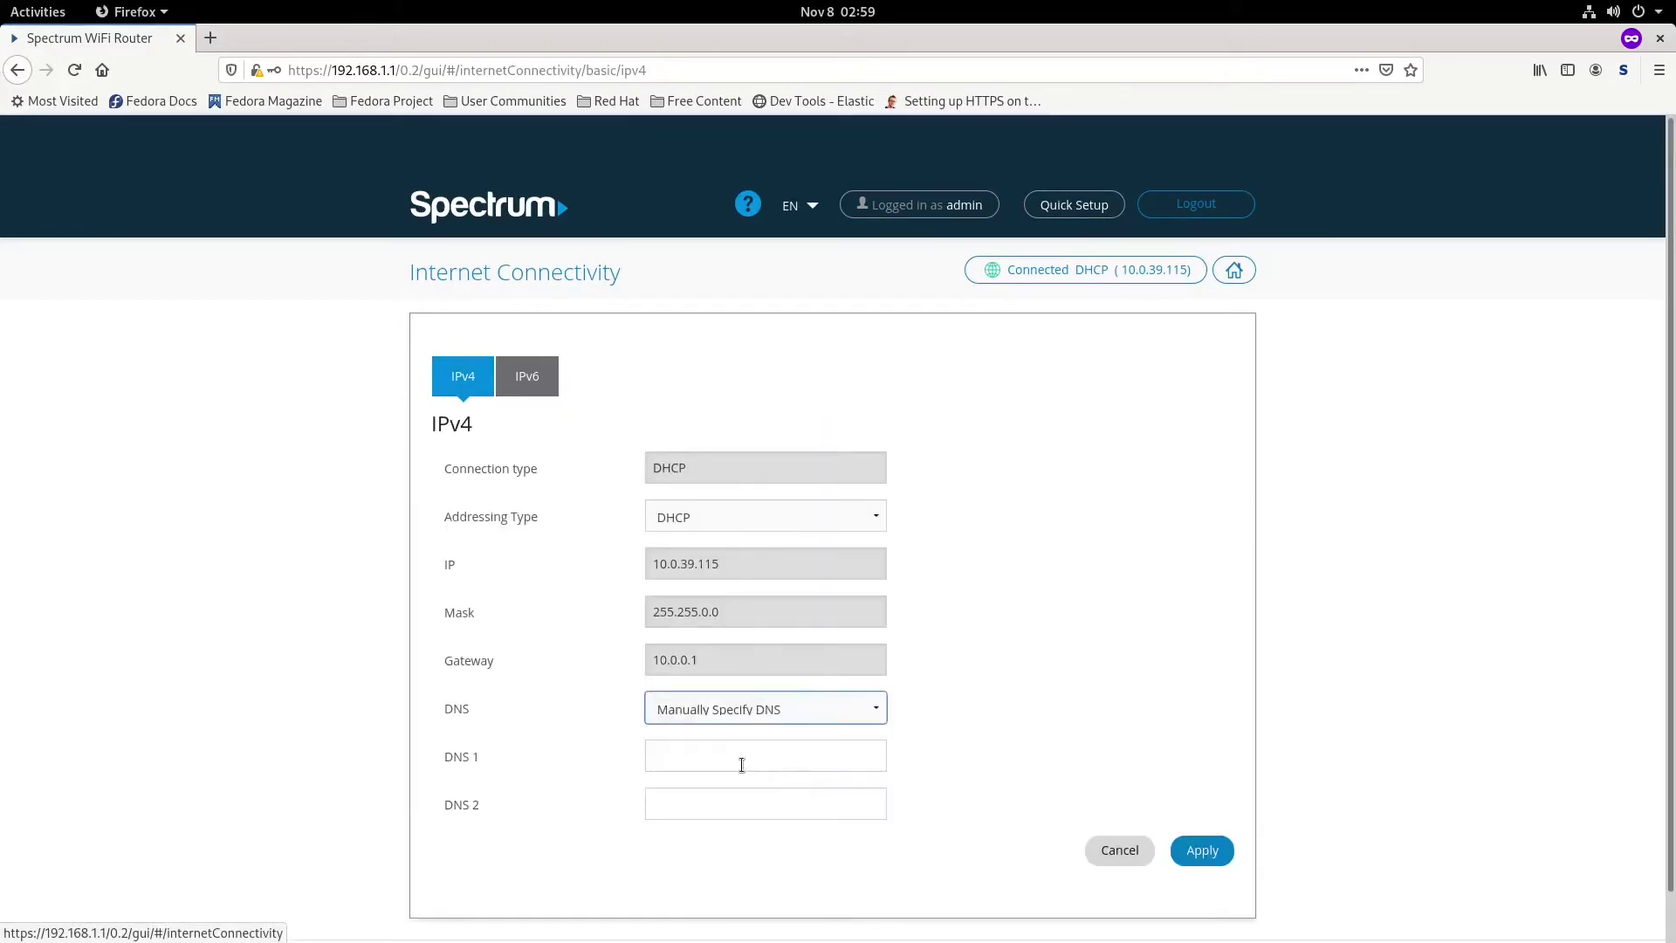
pyautogui.click(748, 755)
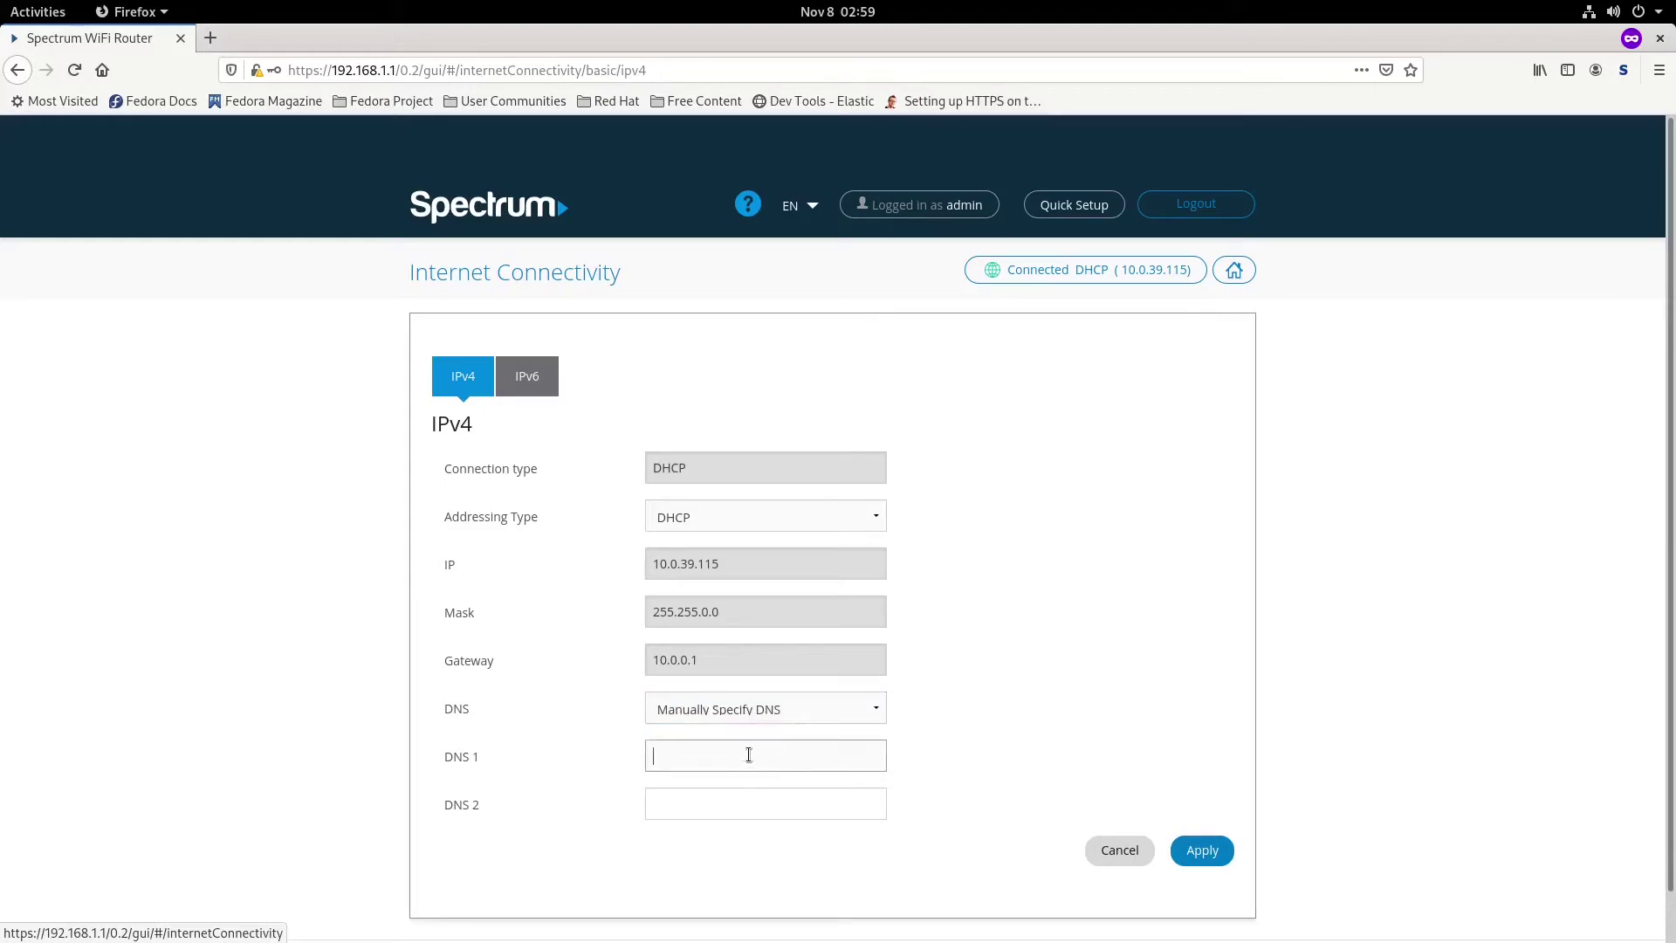
pyautogui.write('1.')
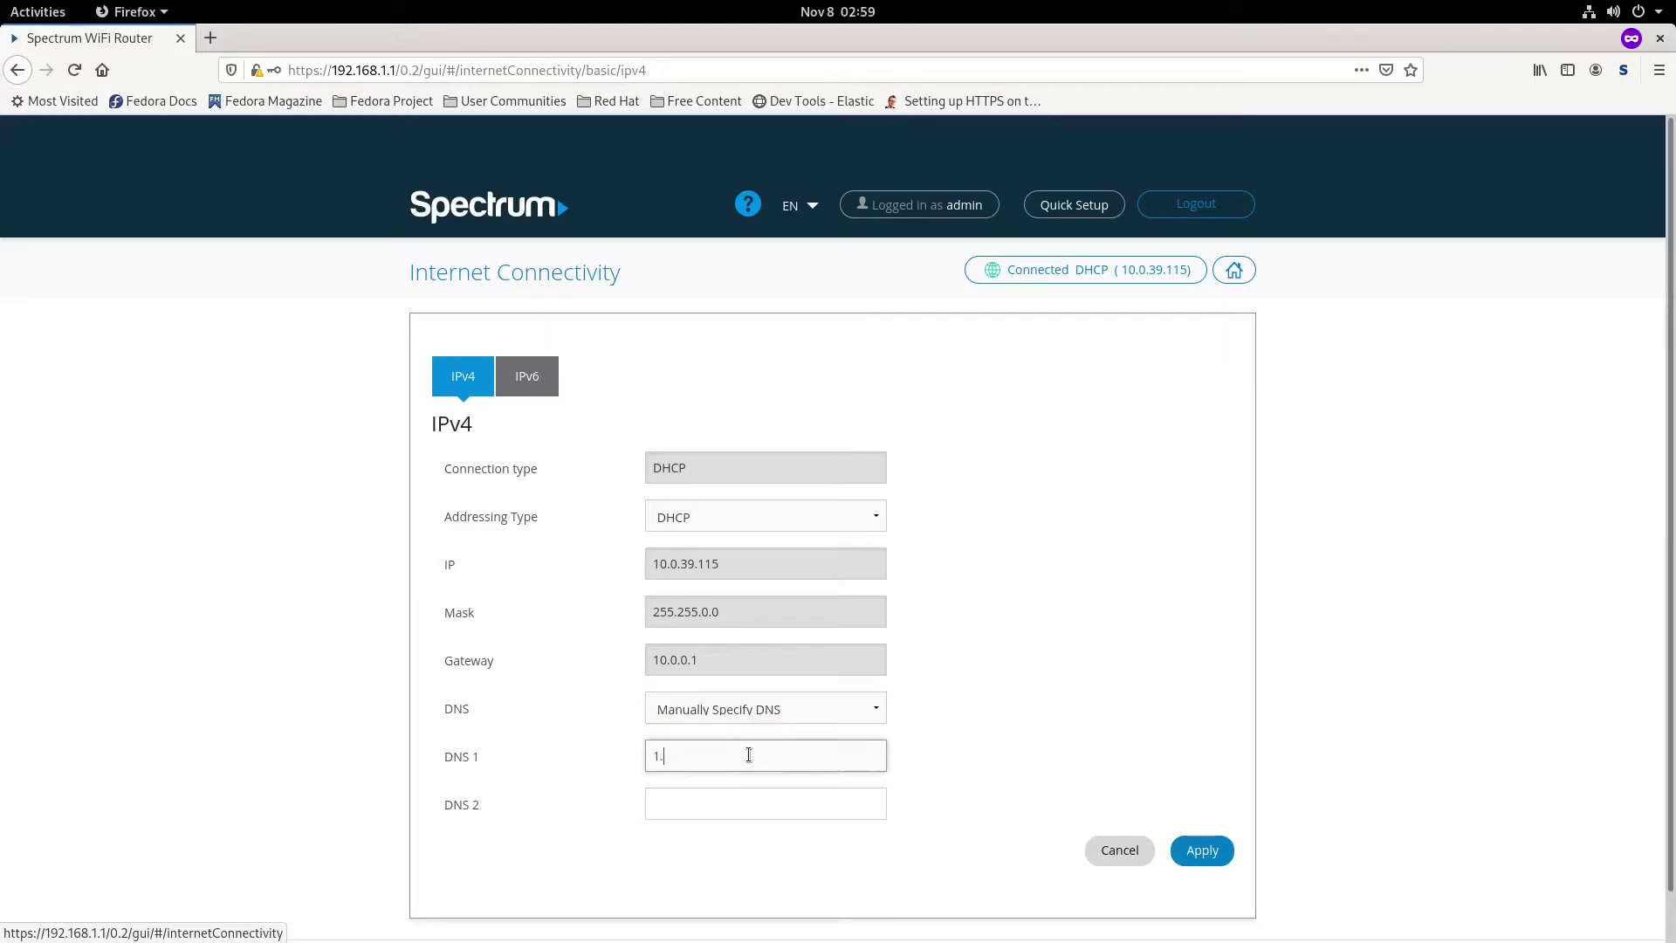
pyautogui.write('1.1.1')
pyautogui.press('Tab')
pyautogui.write('8.')
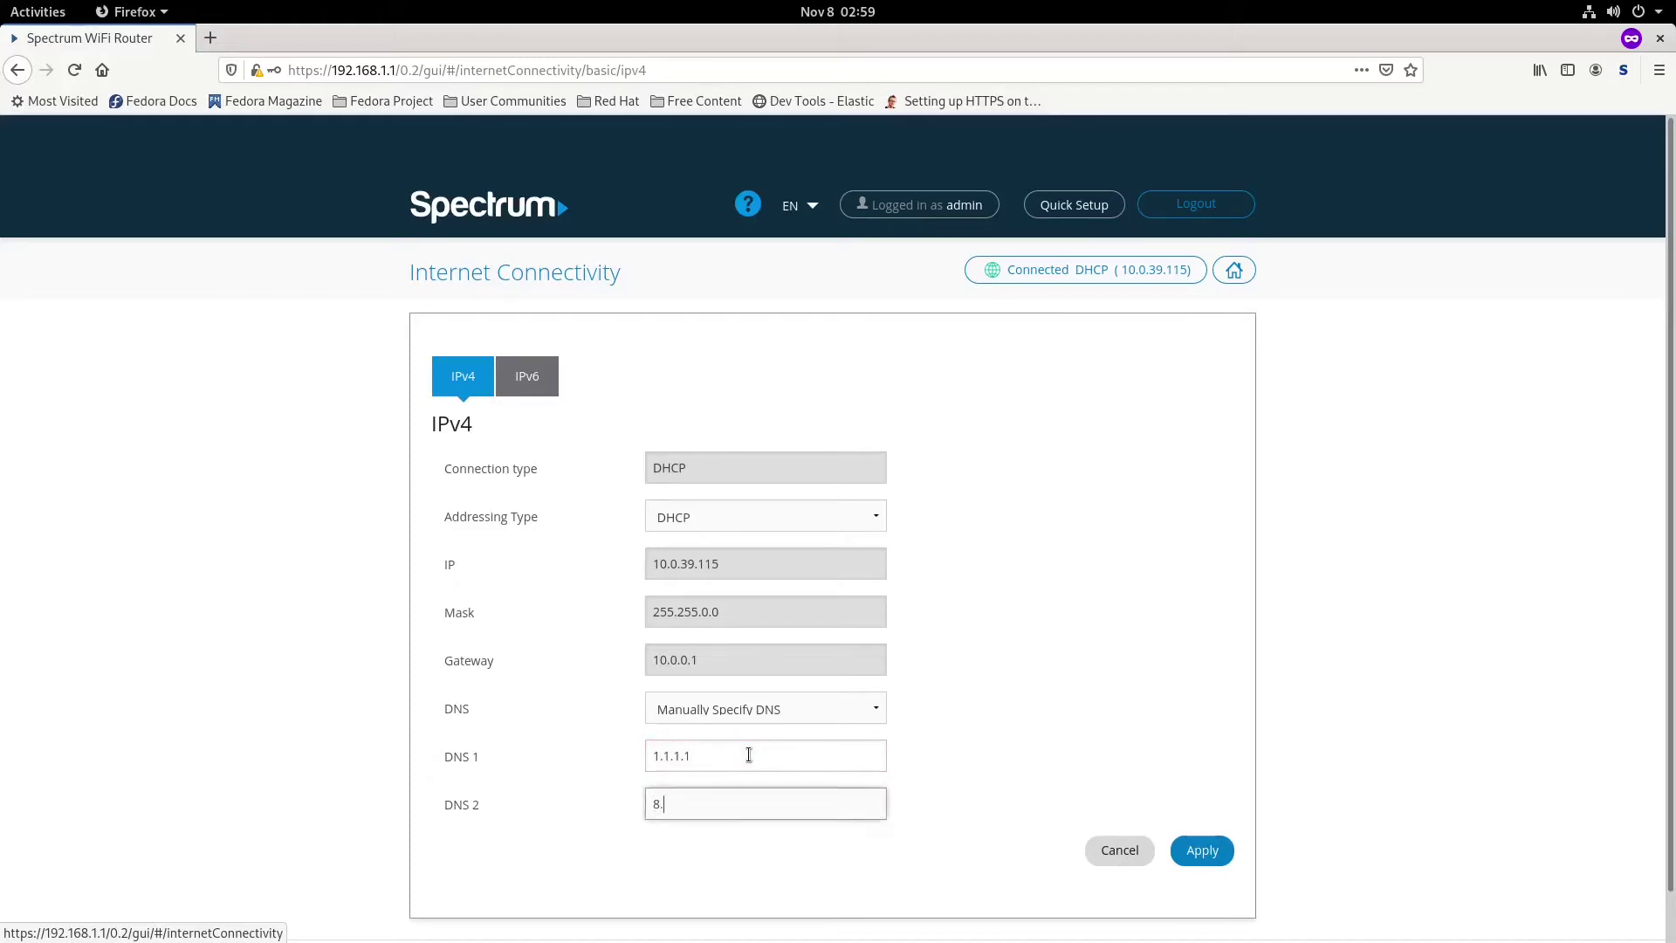
pyautogui.write('8.8.8')
pyautogui.click(1199, 854)
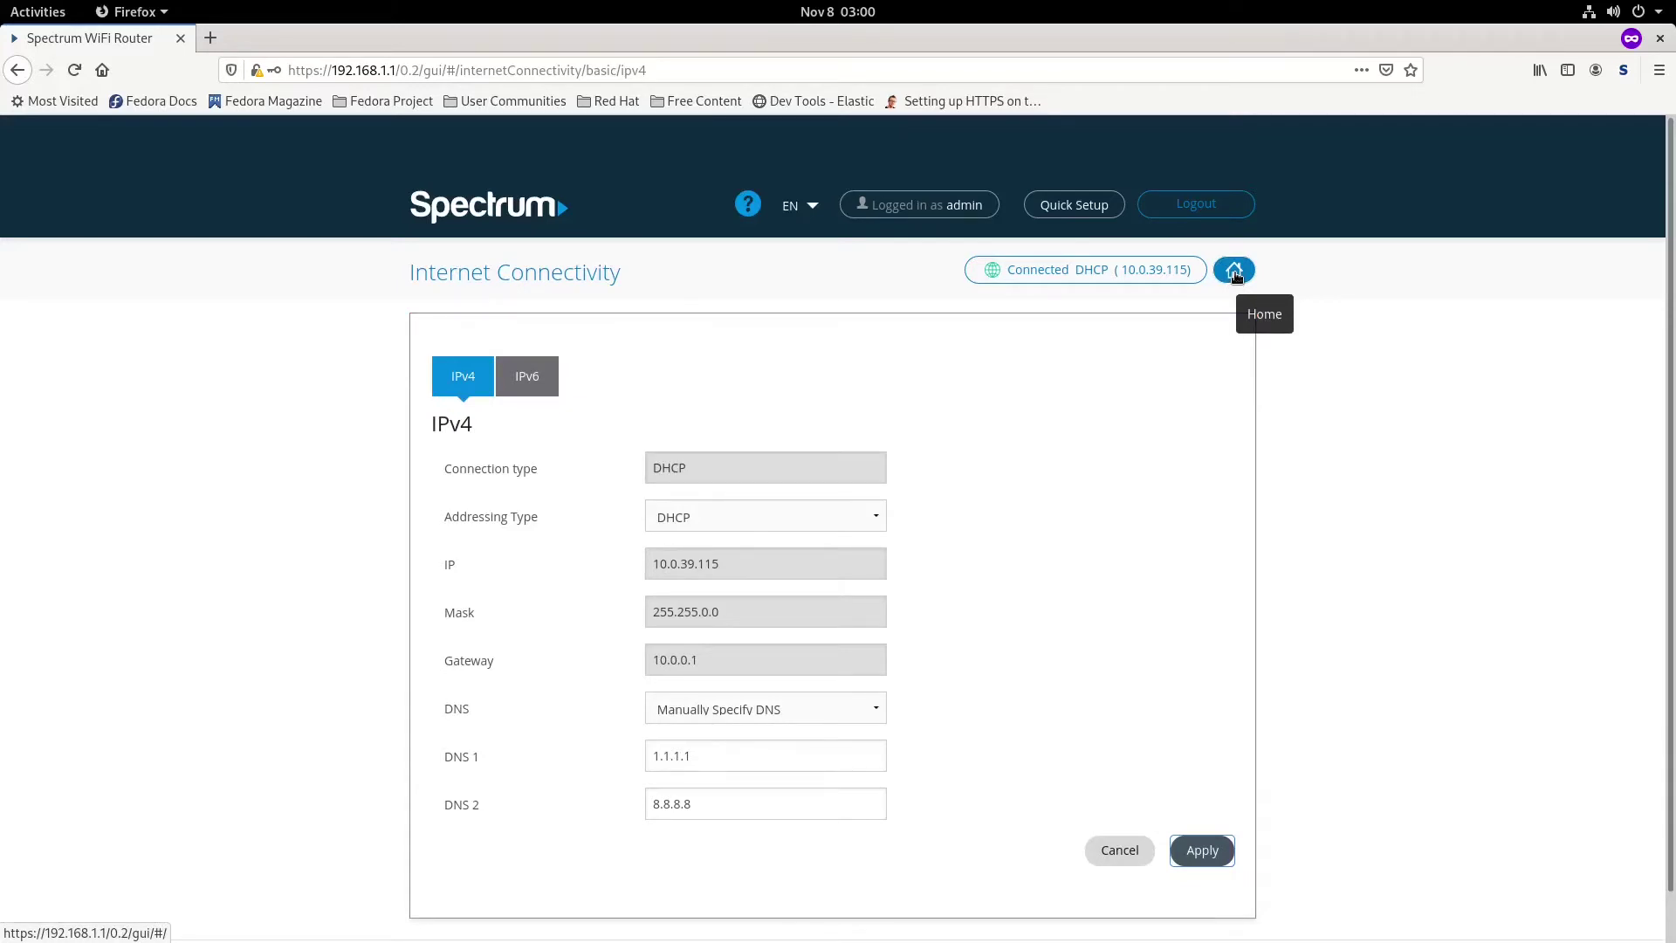
# Step: From Home, open the wired device 192.168.1.2 and its Port Forwarding tab
pyautogui.click(1234, 271)
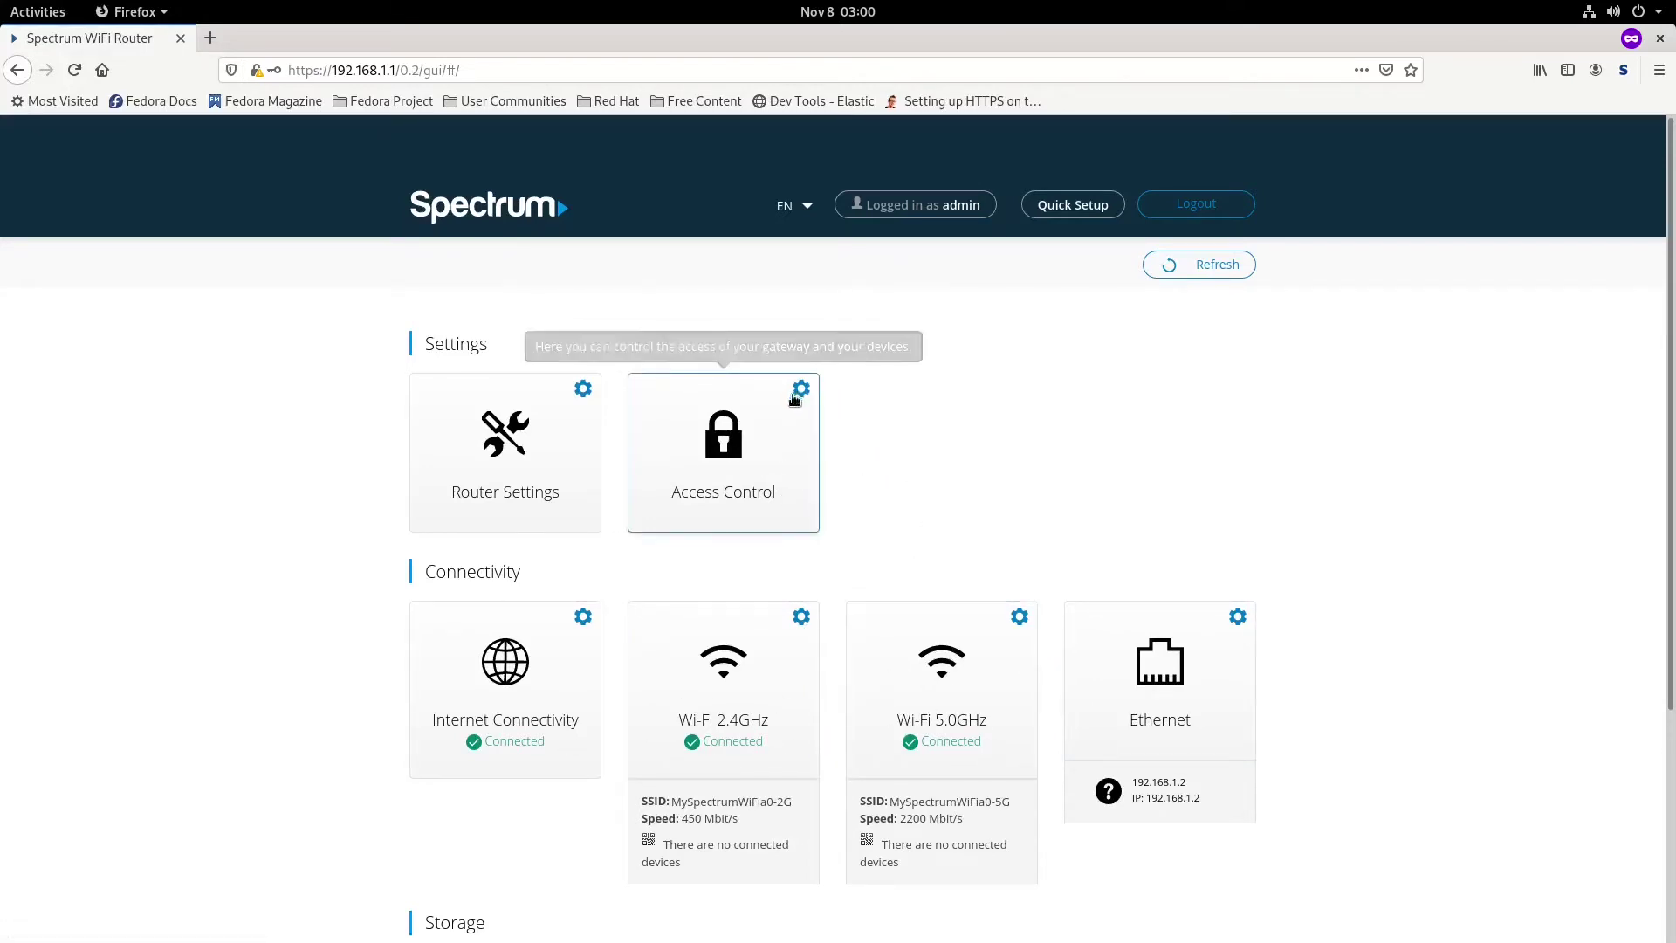
pyautogui.click(1174, 804)
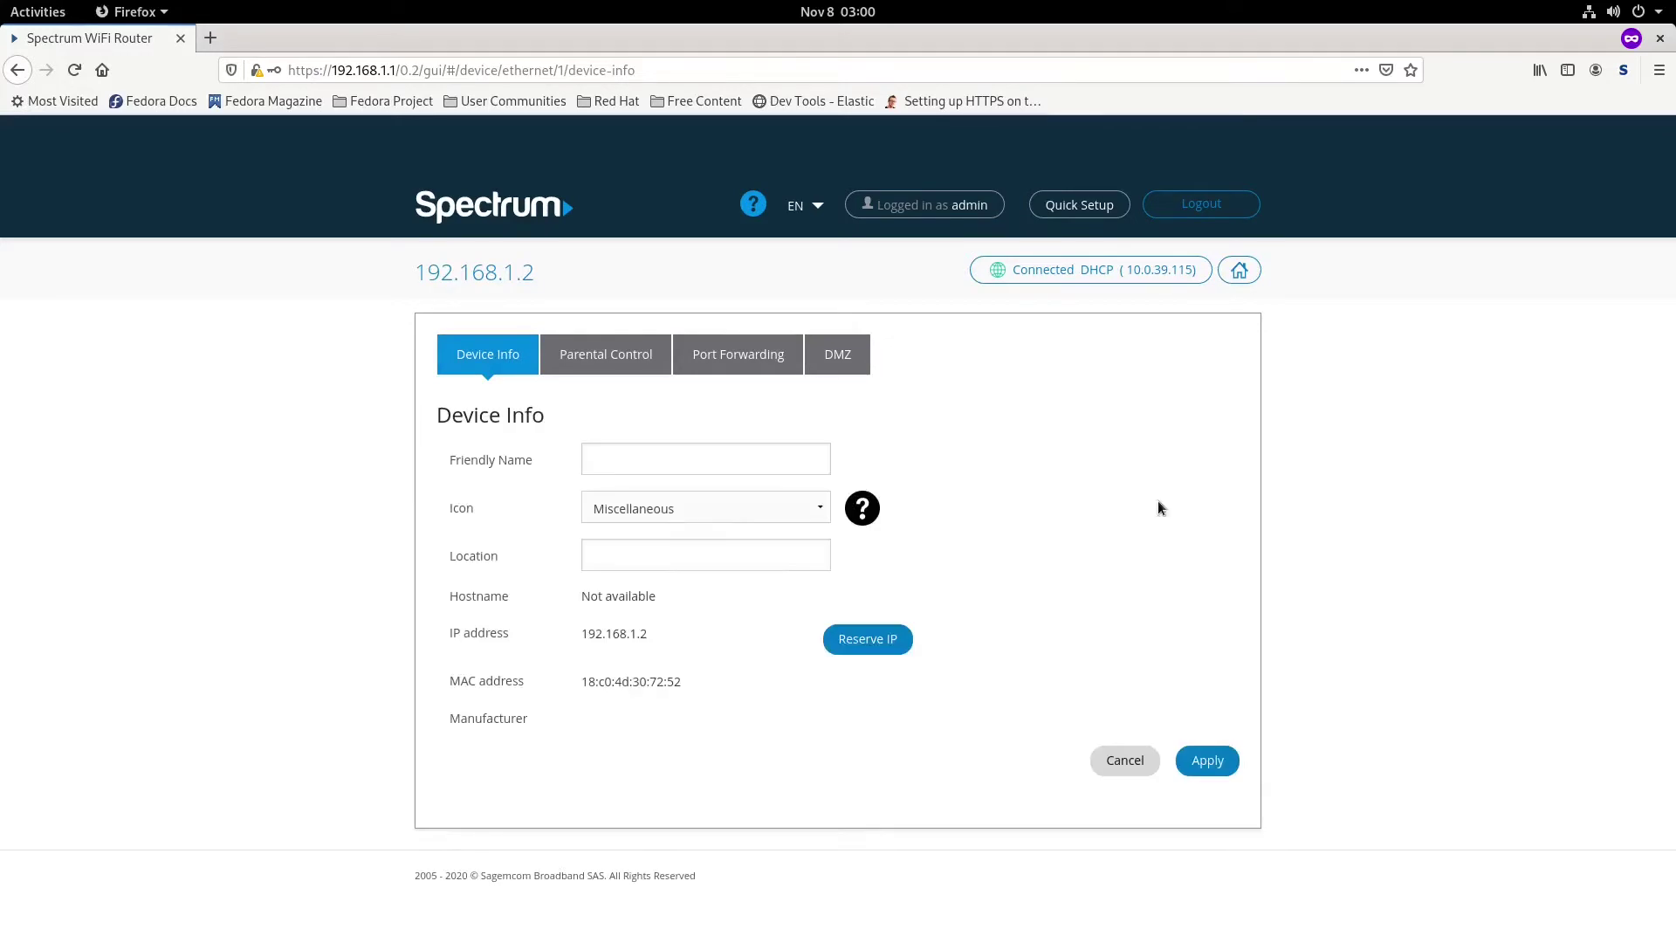
pyautogui.click(736, 360)
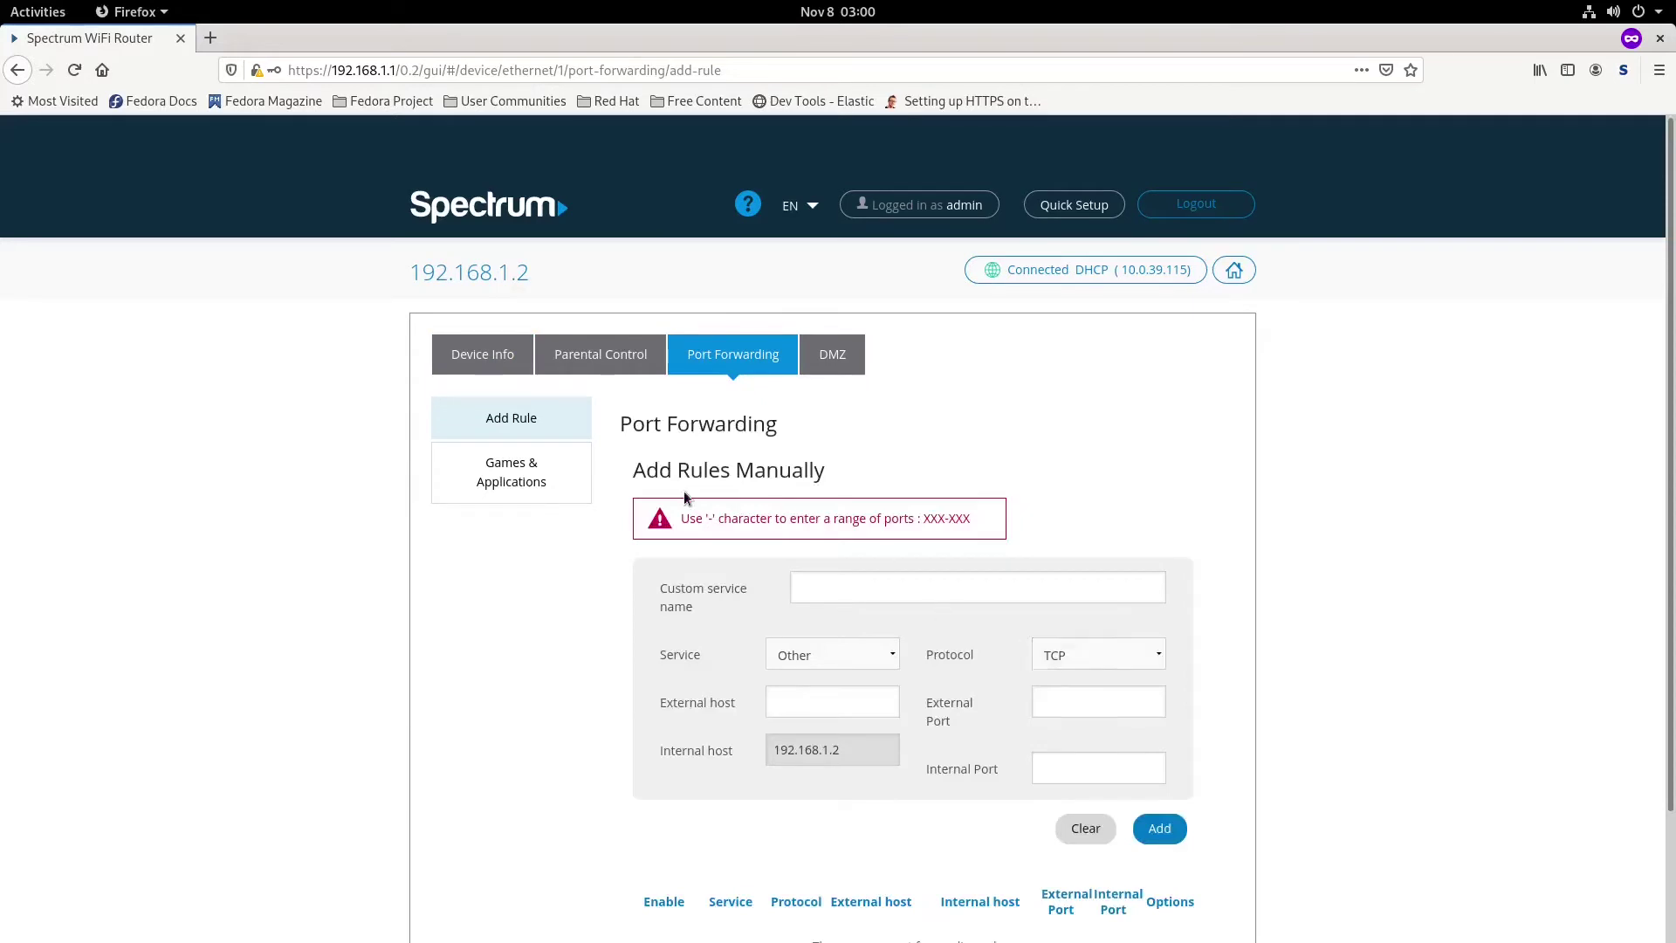
# Step: Add the Xbox One preset from Games & Applications as a forwarding rule for 192.168.1.2
pyautogui.click(489, 485)
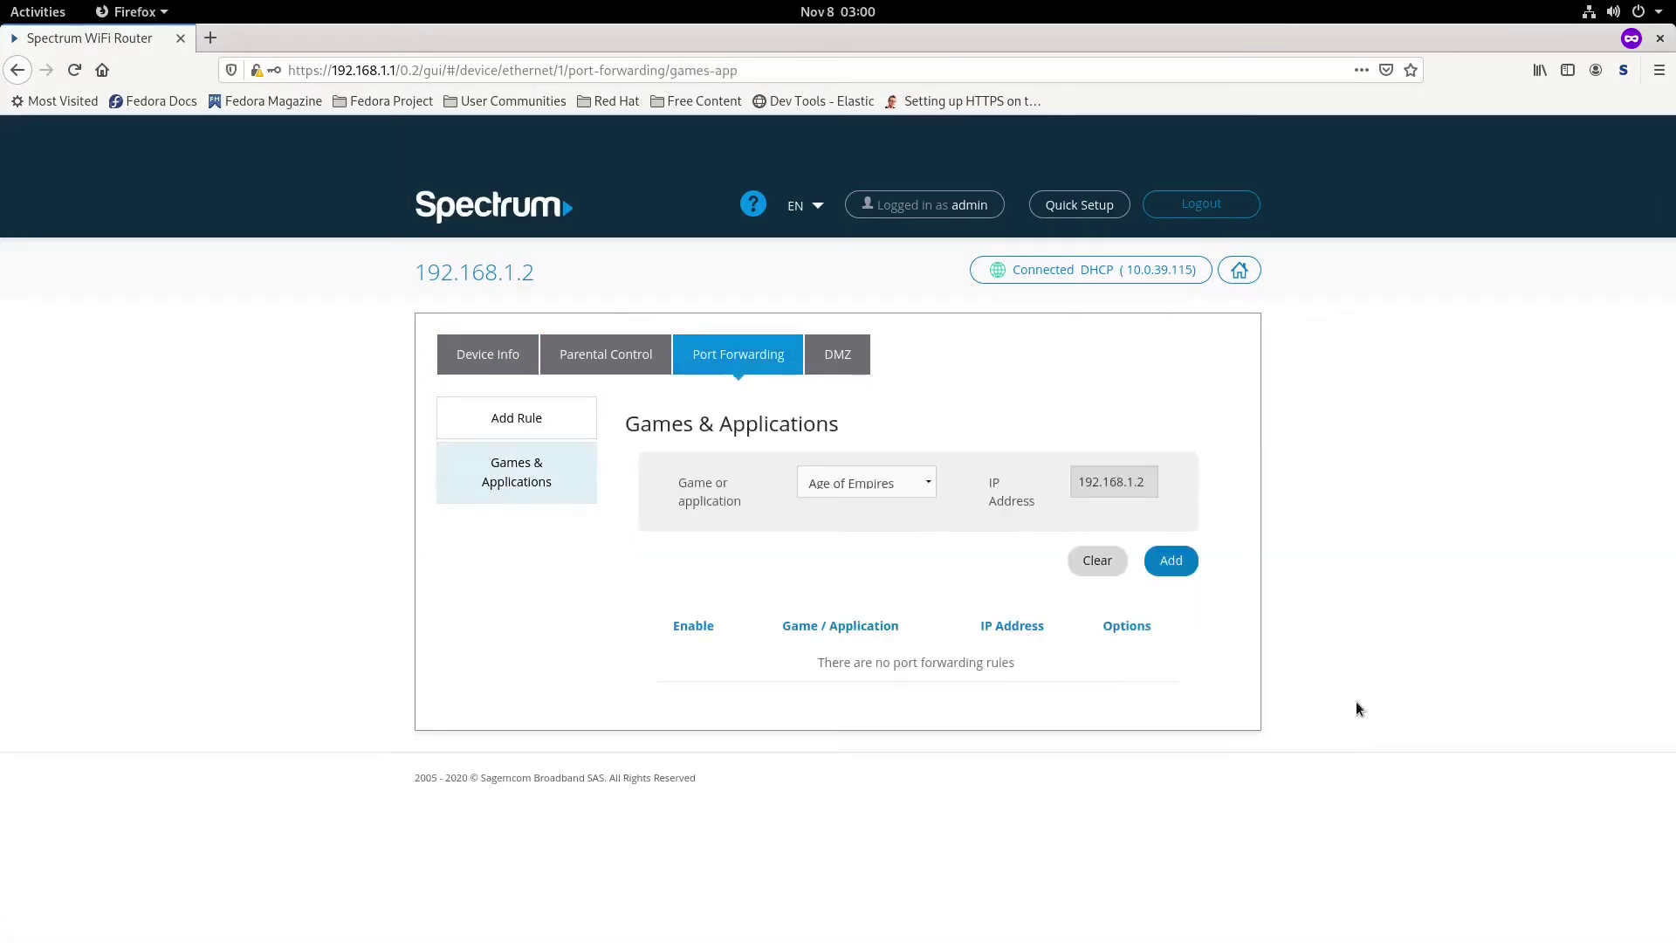
pyautogui.click(909, 485)
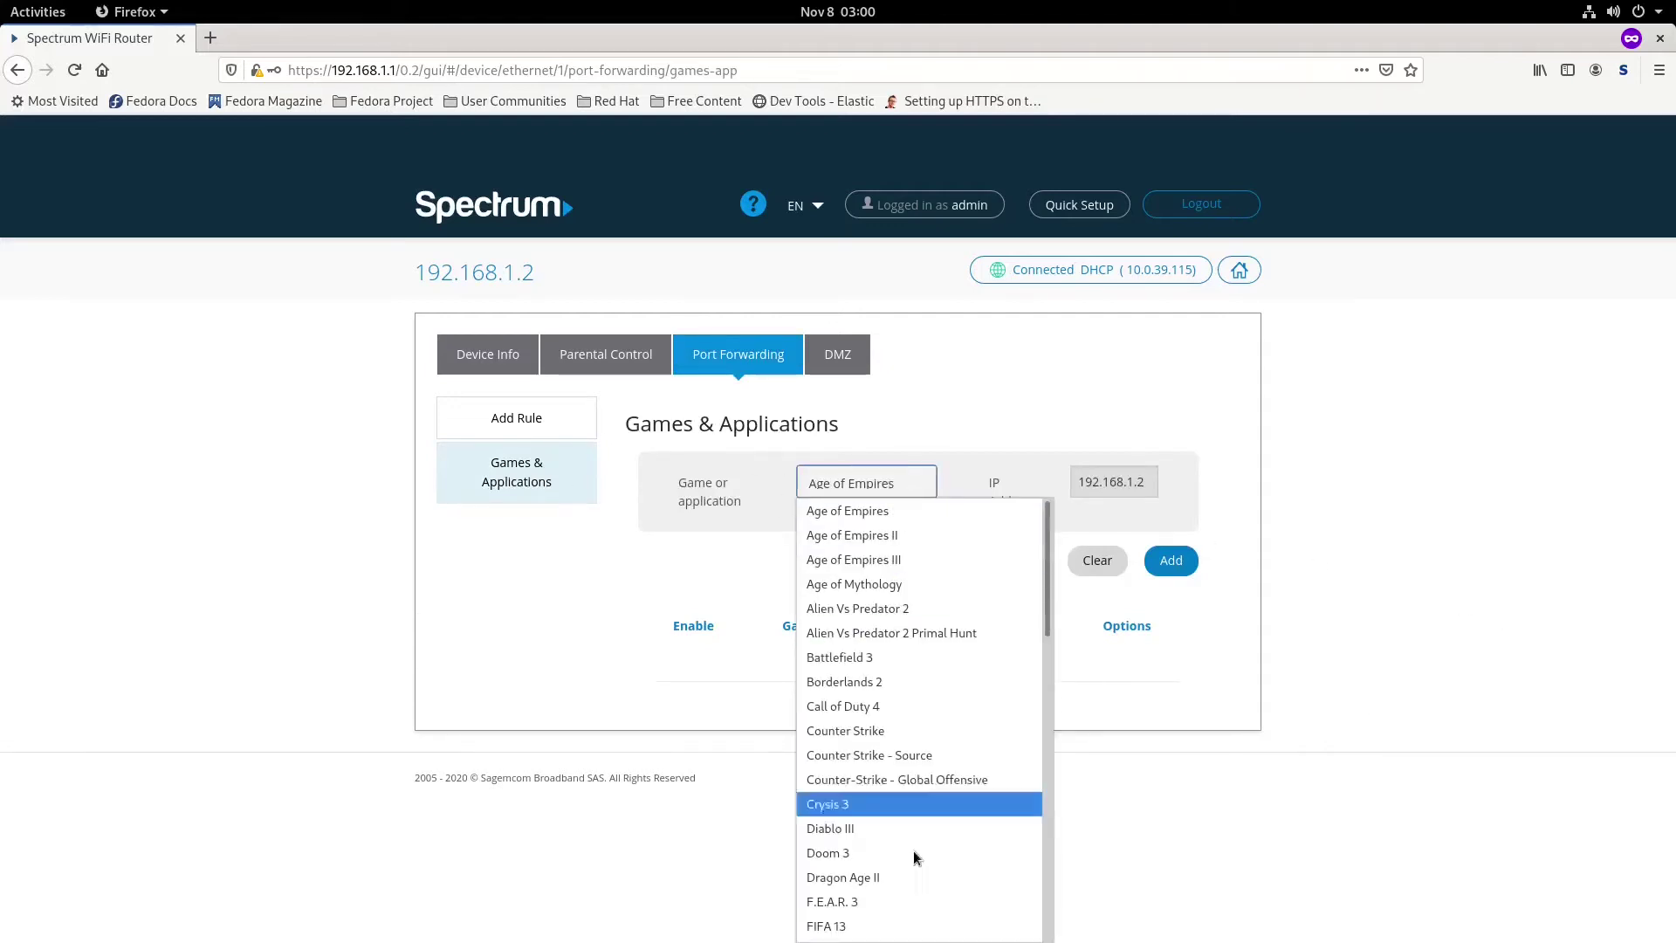
pyautogui.scroll(-4, 913, 851)
pyautogui.scroll(-5, 907, 839)
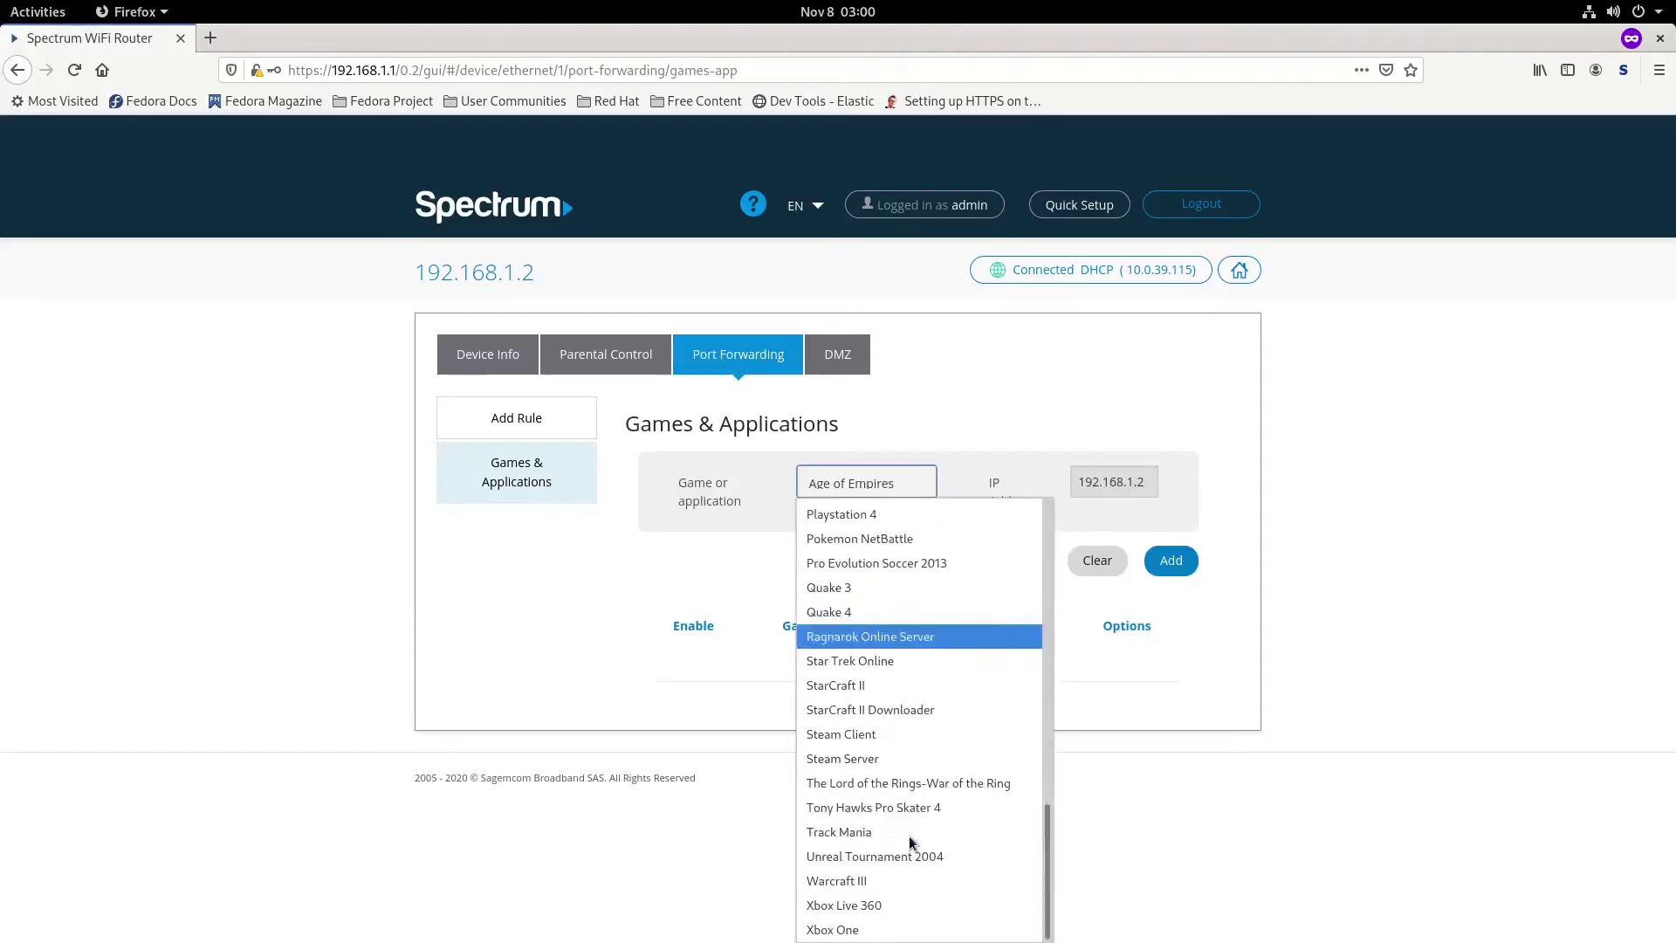
pyautogui.click(904, 928)
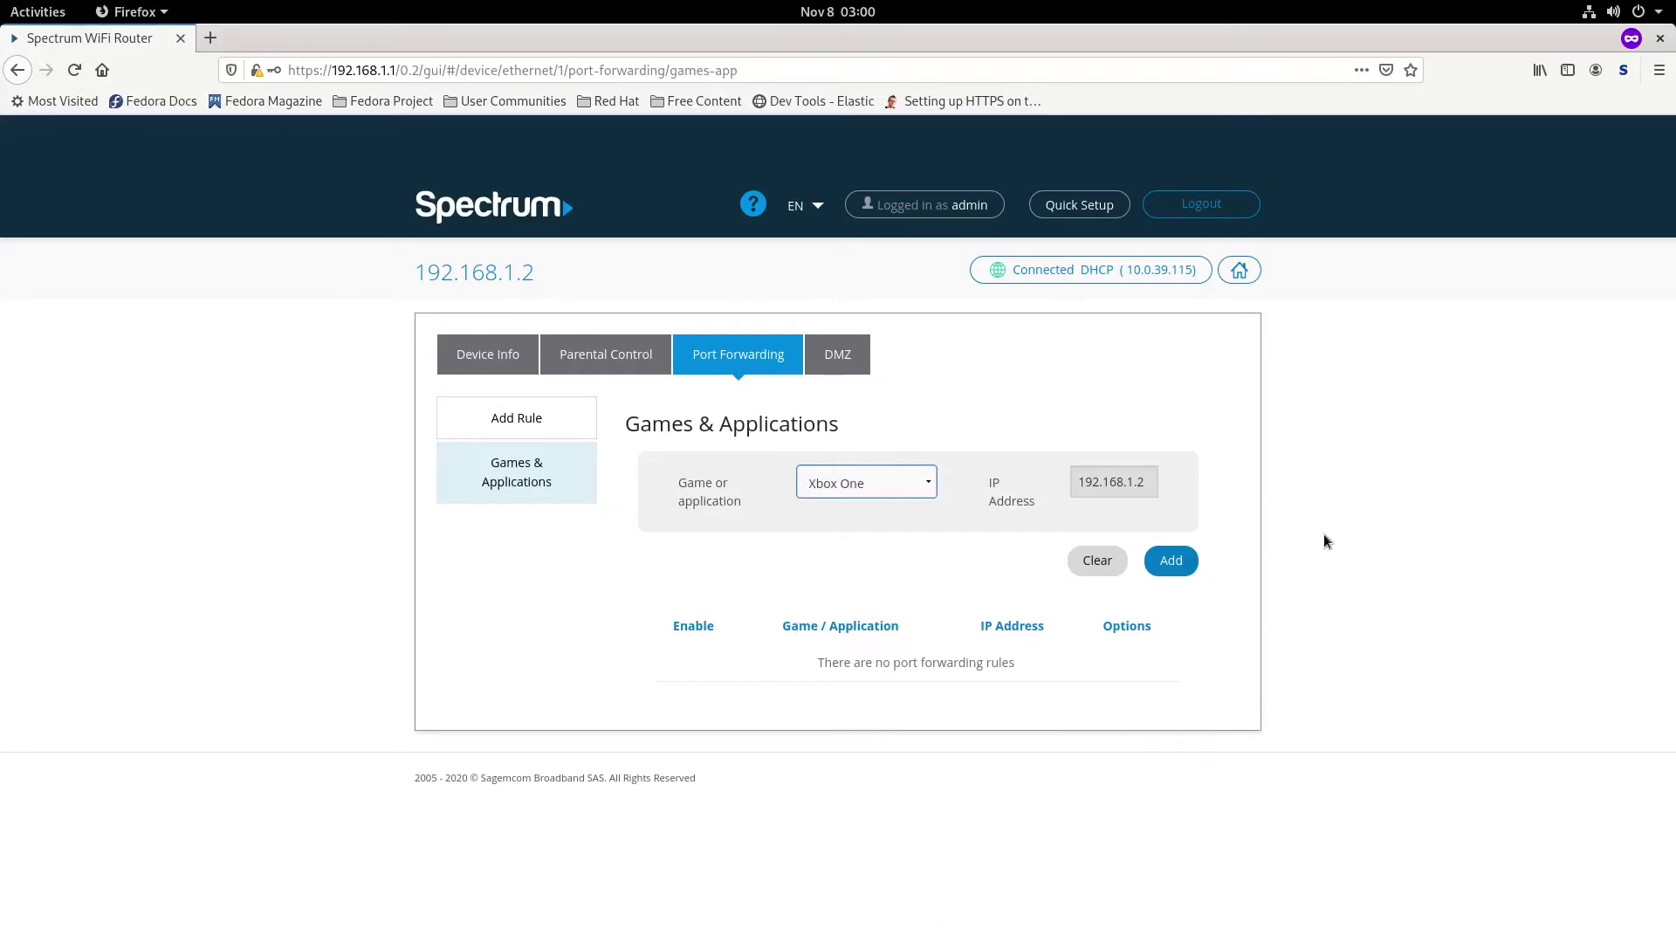
pyautogui.click(1177, 563)
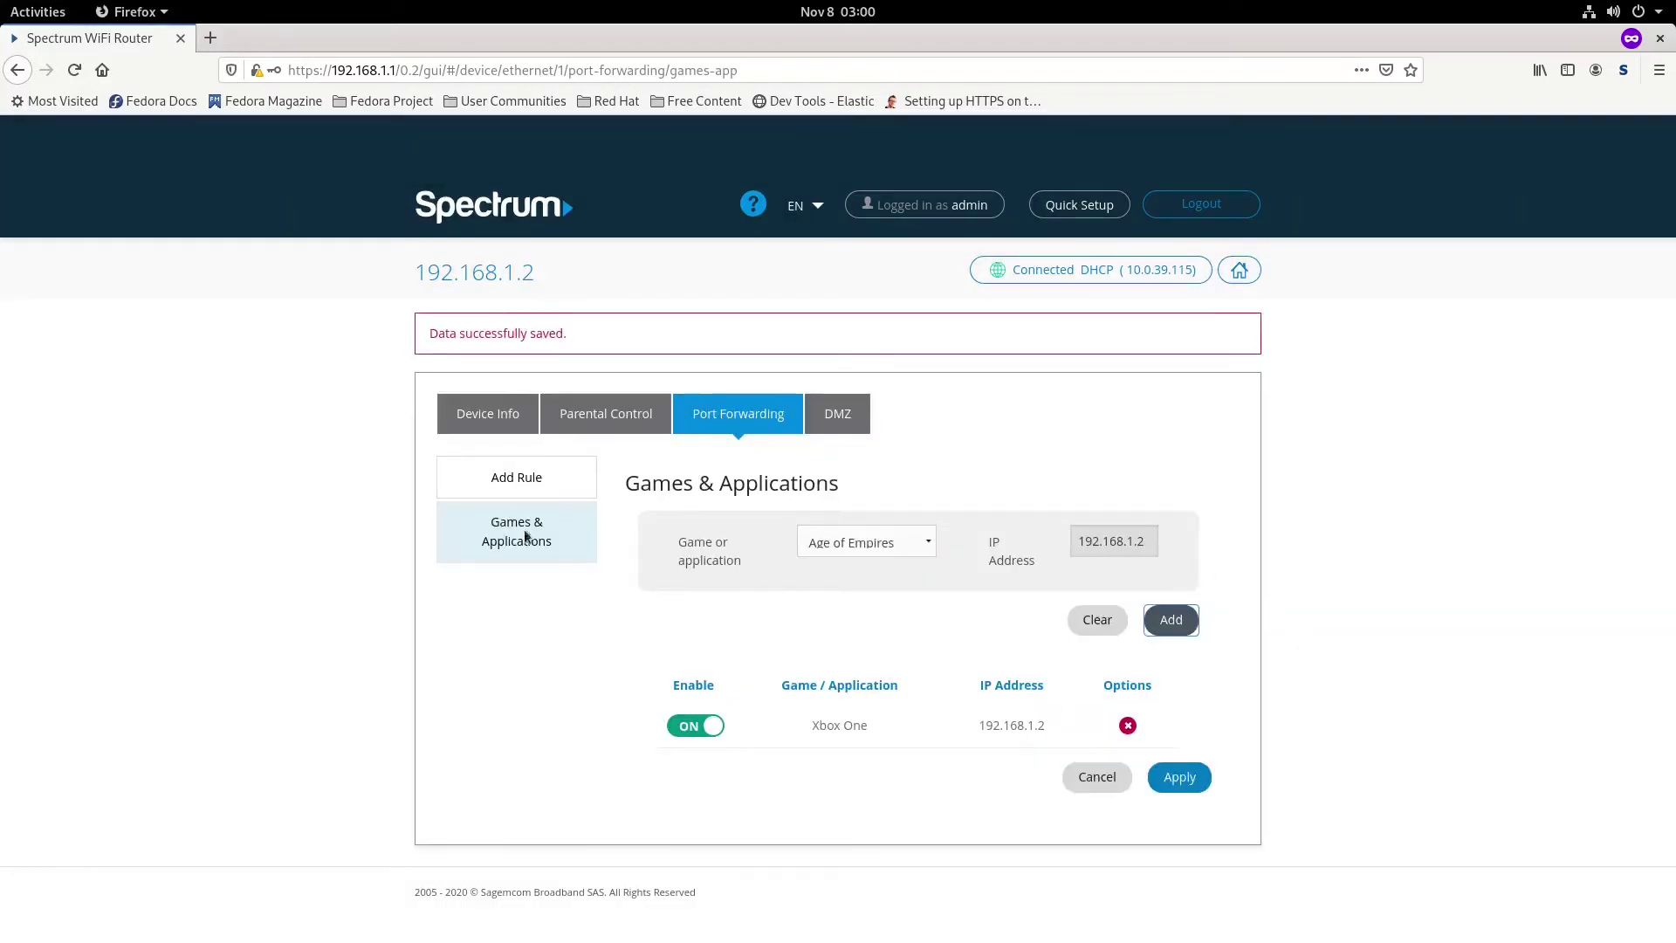
pyautogui.click(528, 479)
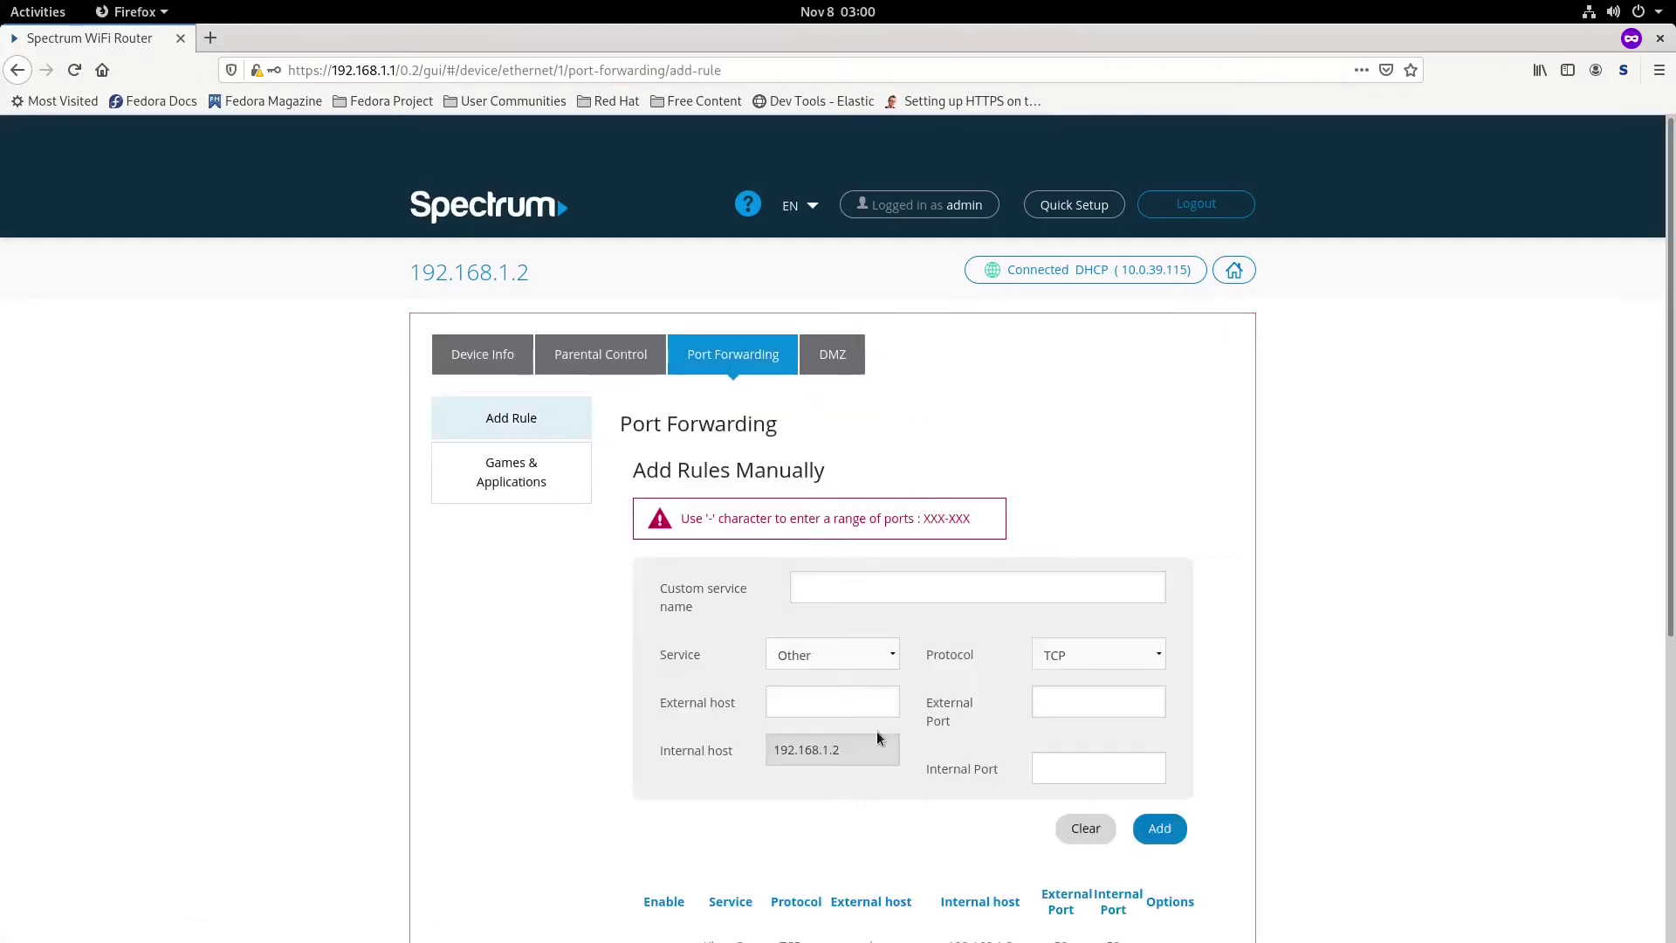
# Step: Enter 80 as both External and Internal Port, clearing the stray 80 from External host
pyautogui.click(812, 701)
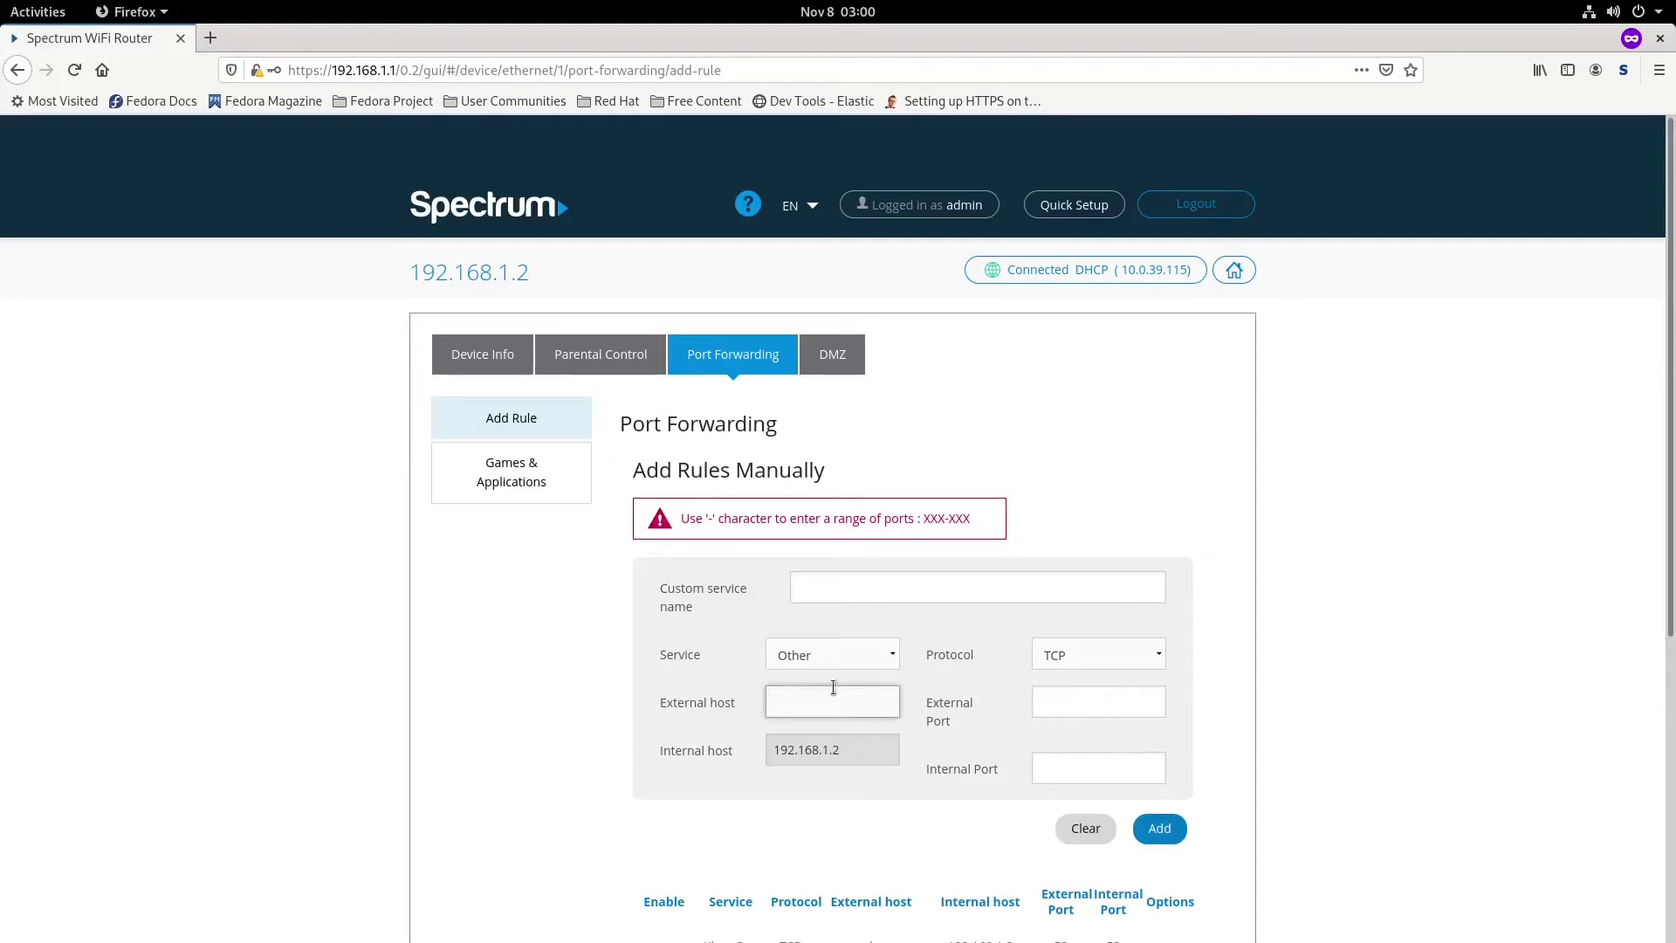
pyautogui.click(1086, 698)
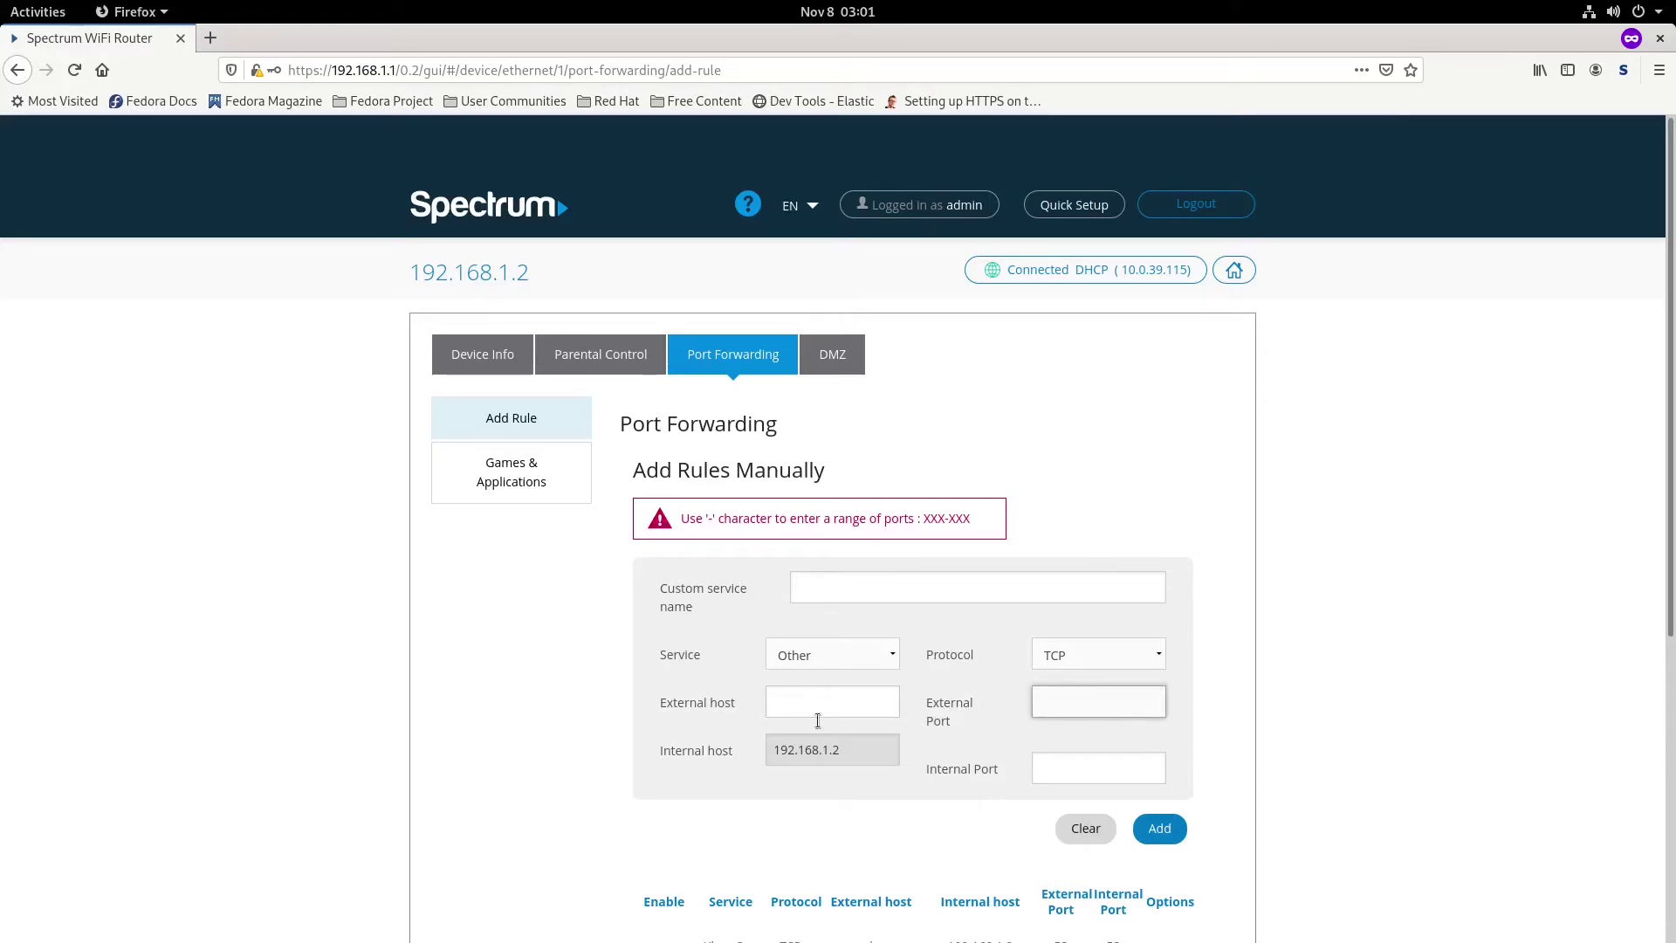
pyautogui.click(840, 703)
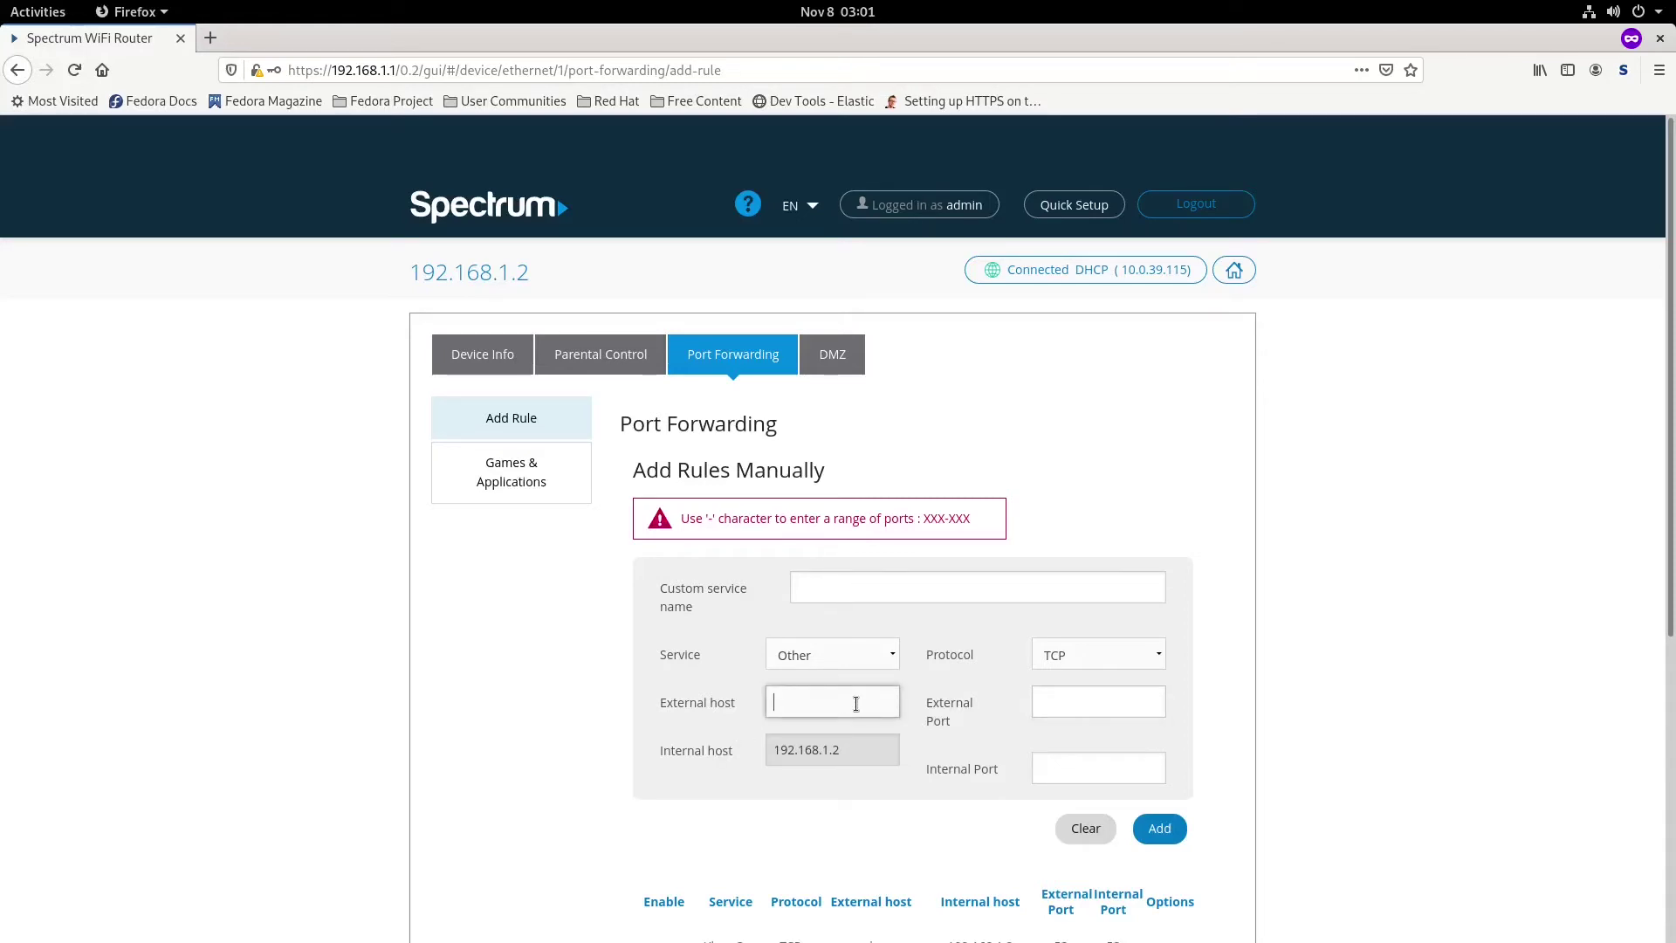
pyautogui.write('80')
pyautogui.press('Tab')
pyautogui.press('Tab')
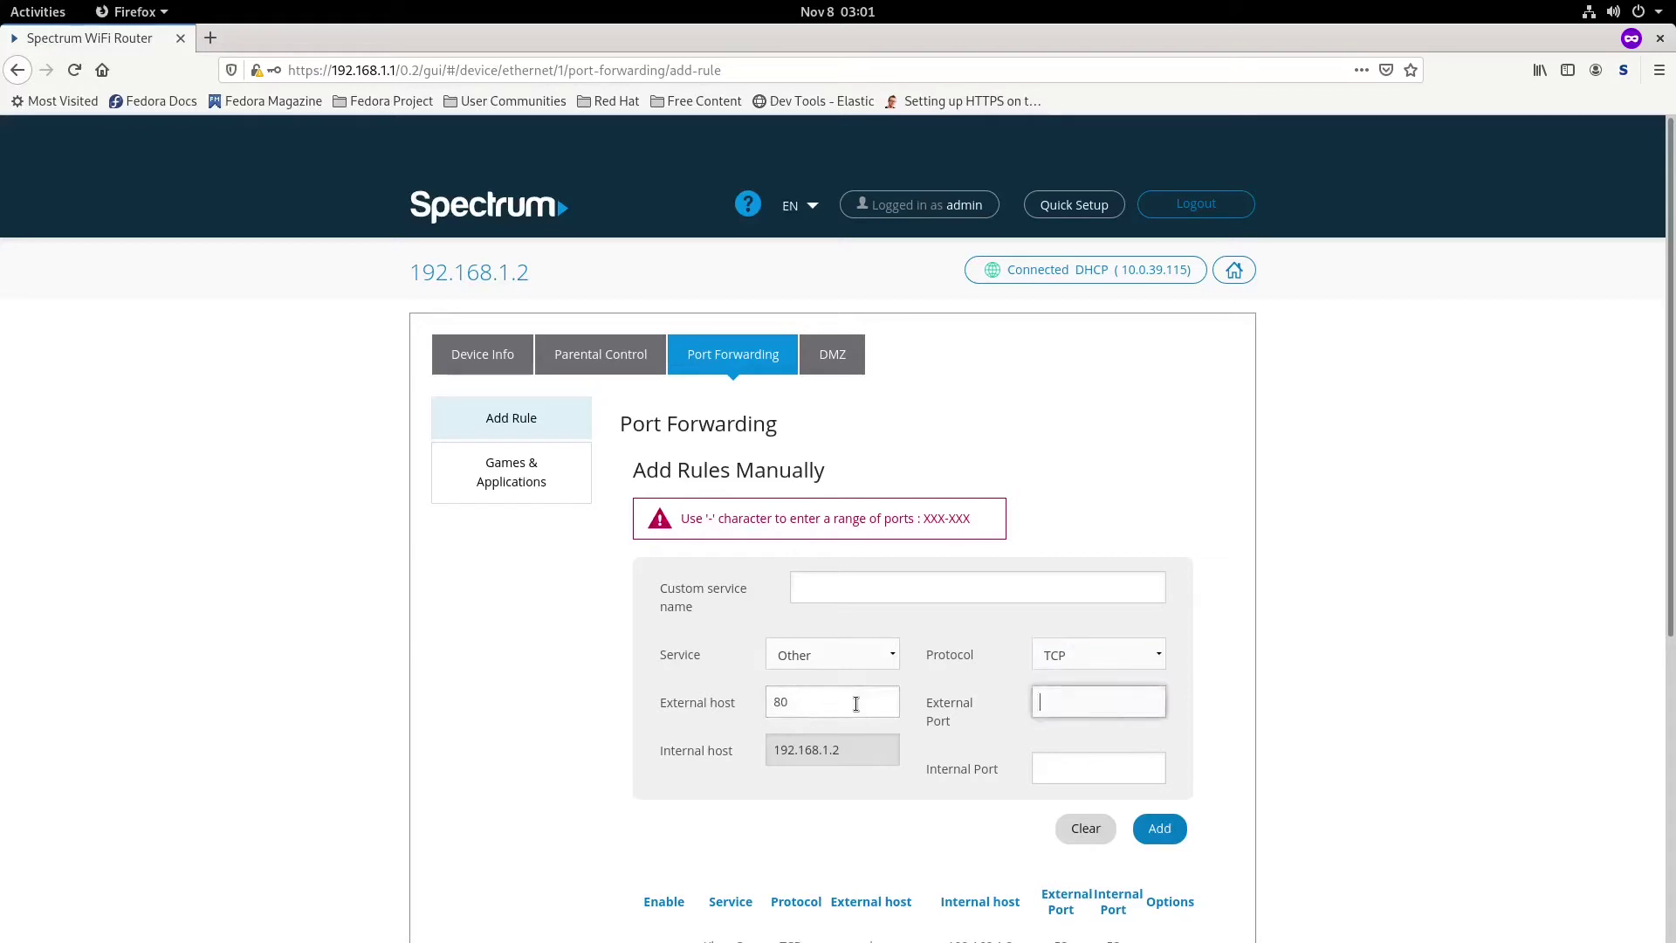
pyautogui.write('80')
pyautogui.click(1067, 770)
pyautogui.write('80')
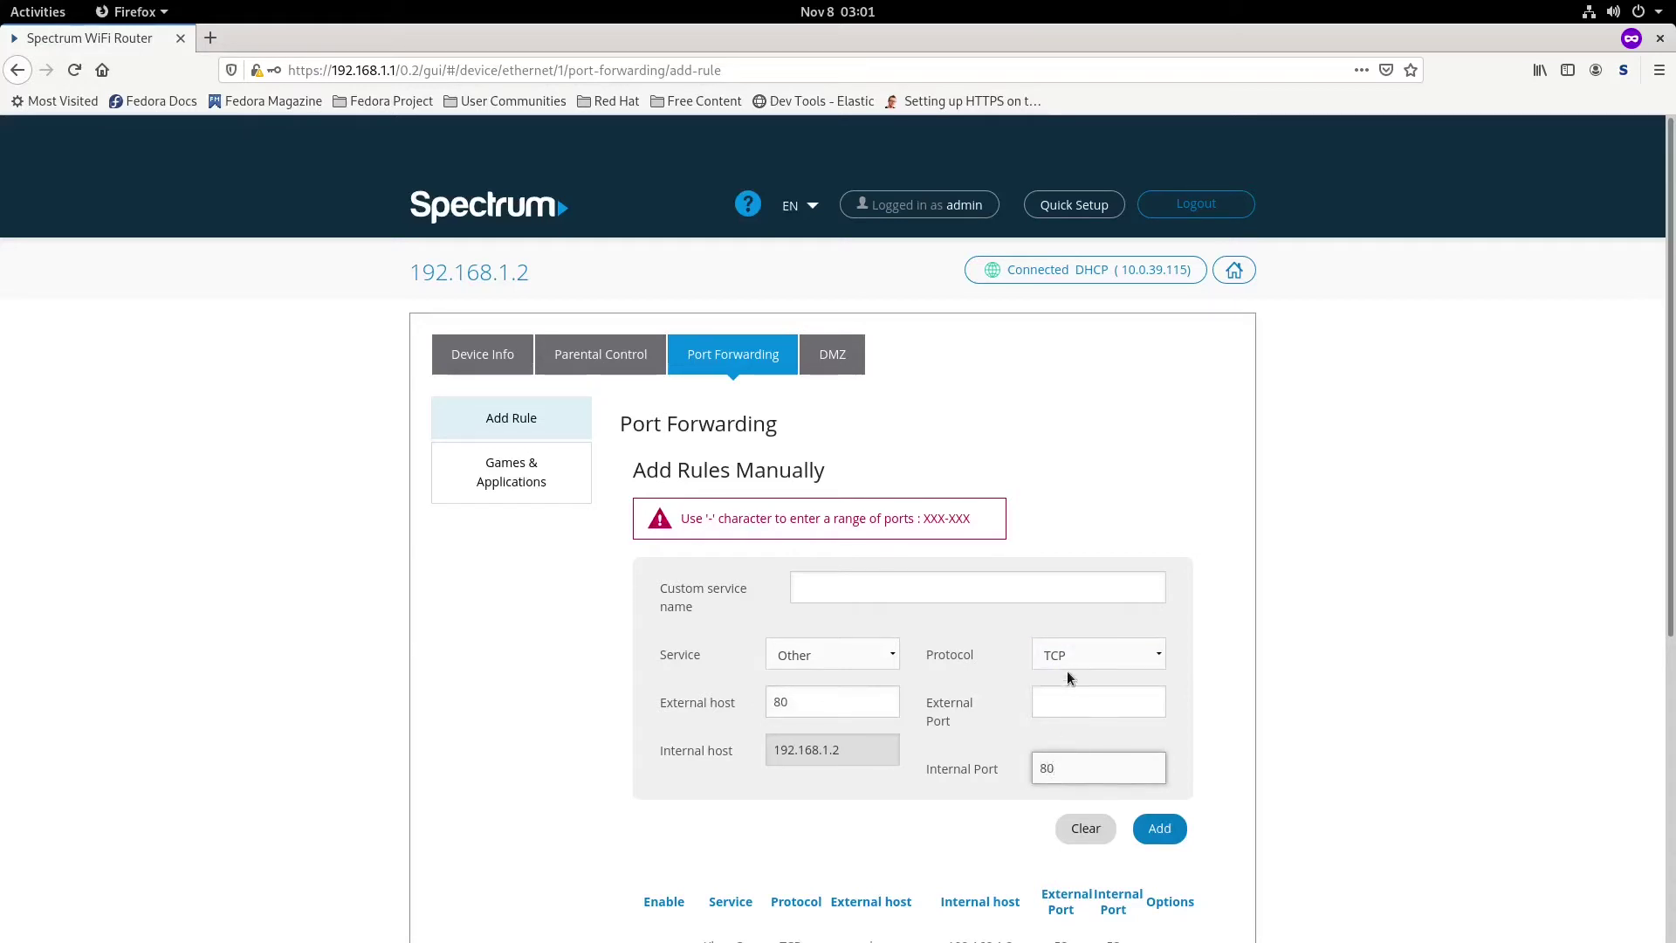
pyautogui.click(1074, 692)
pyautogui.write('80')
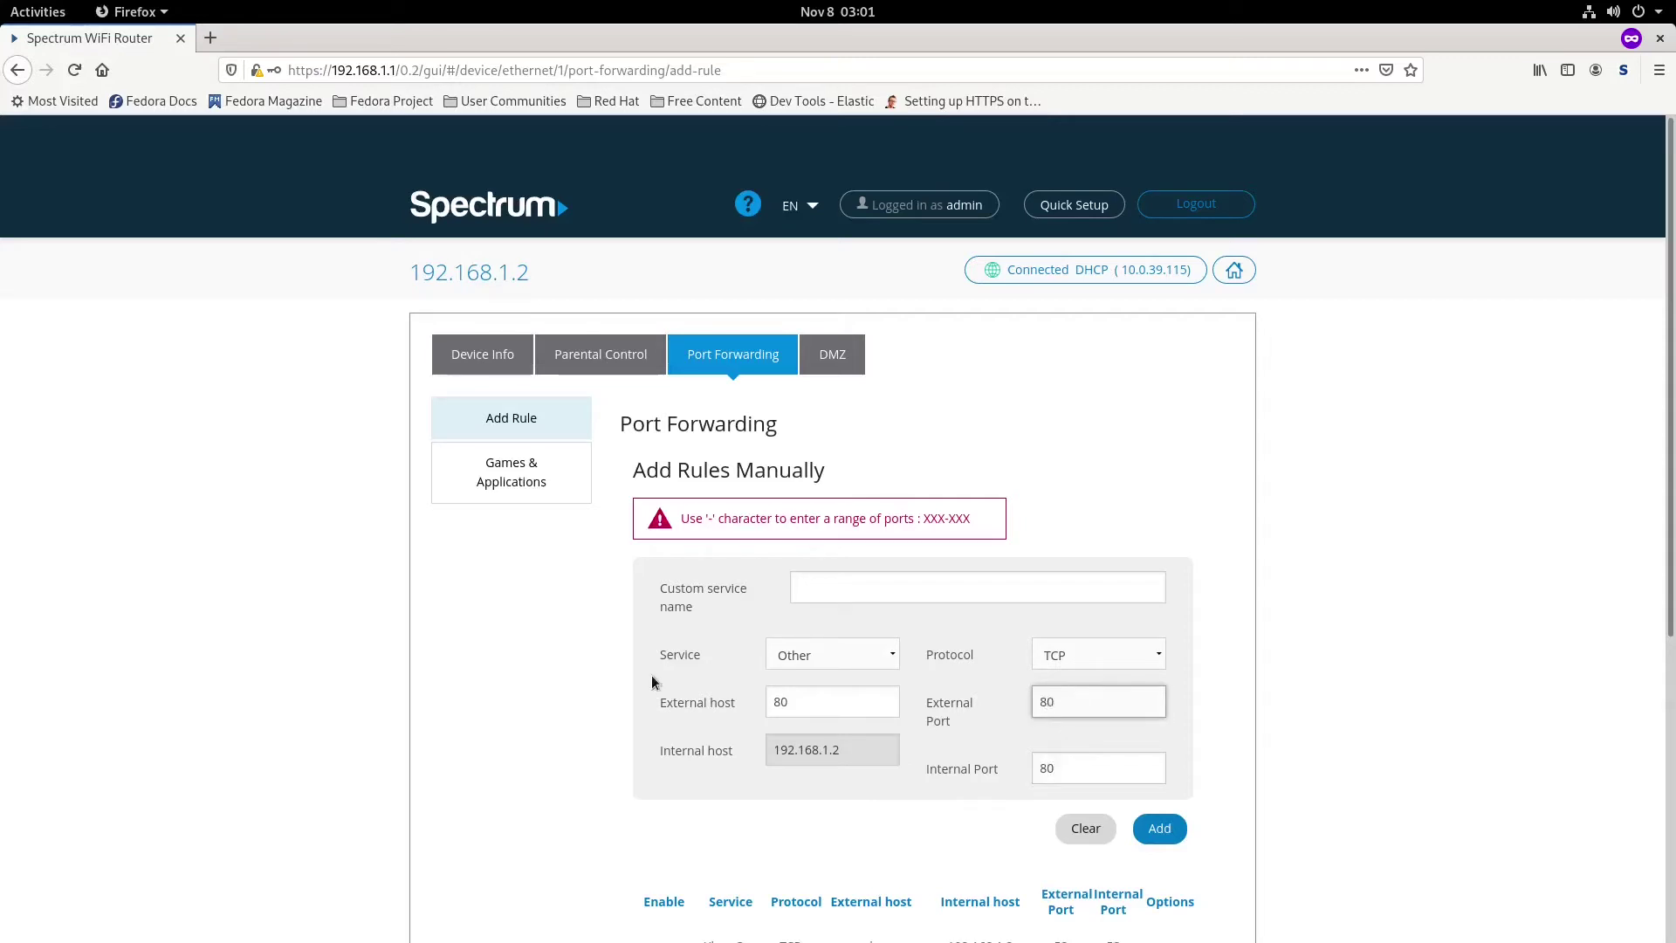
pyautogui.doubleClick(843, 701)
pyautogui.press('BackSpace')
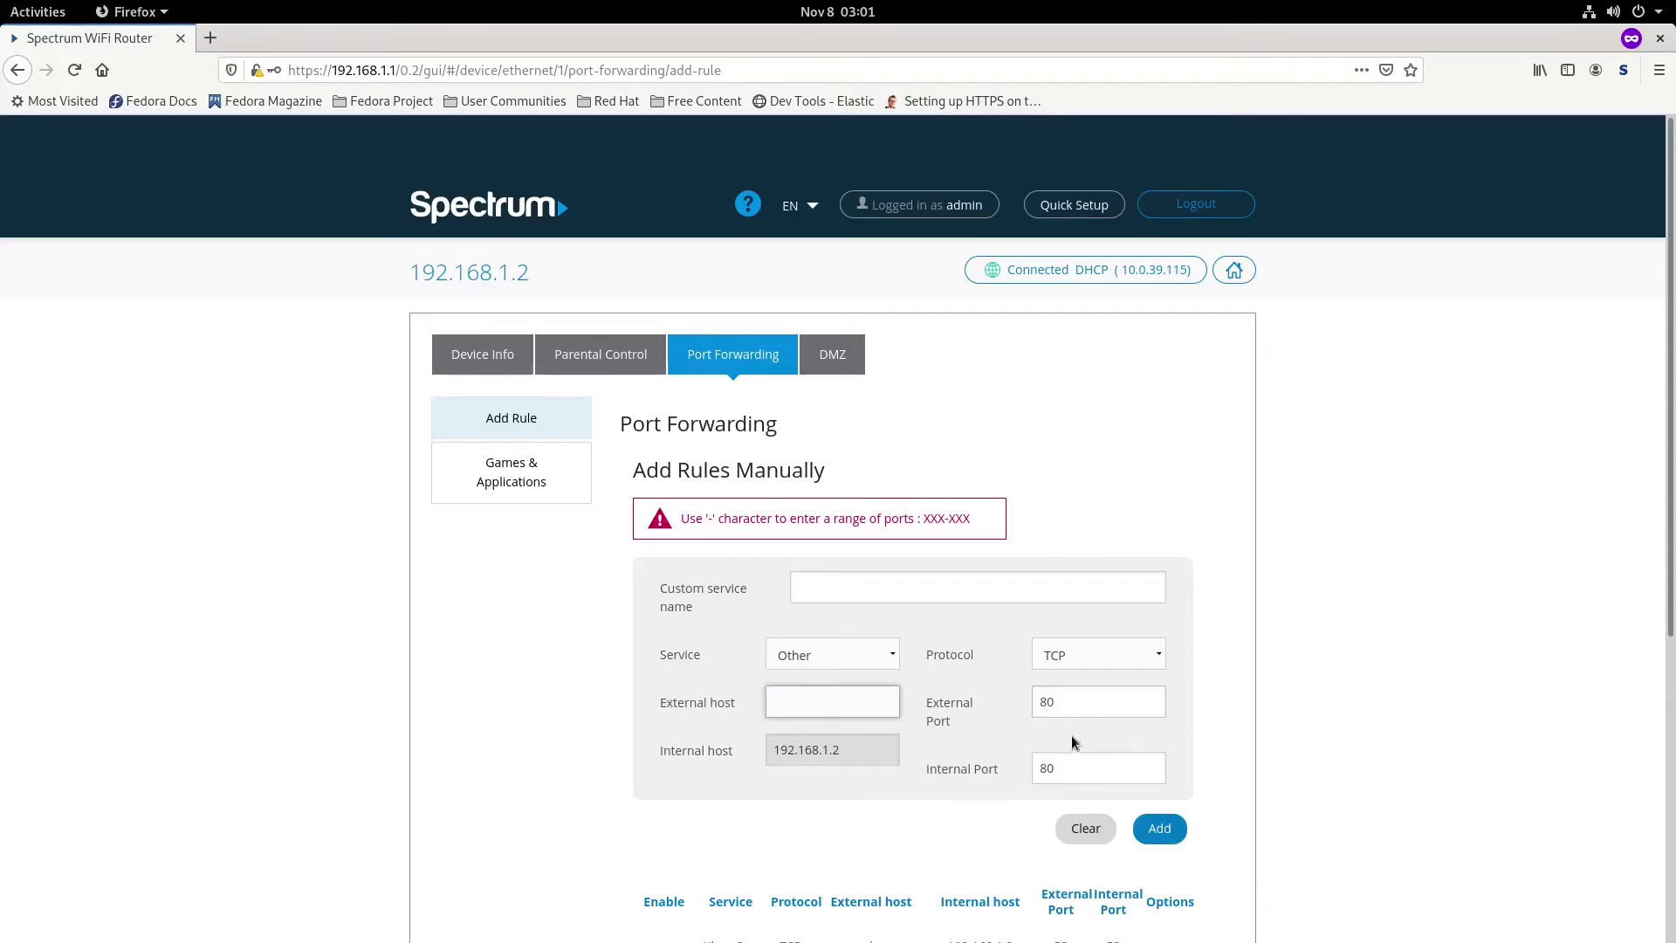
# Step: Name the service Xboxonev1 and keep TCP as the protocol
pyautogui.click(945, 573)
pyautogui.write('Xboxo')
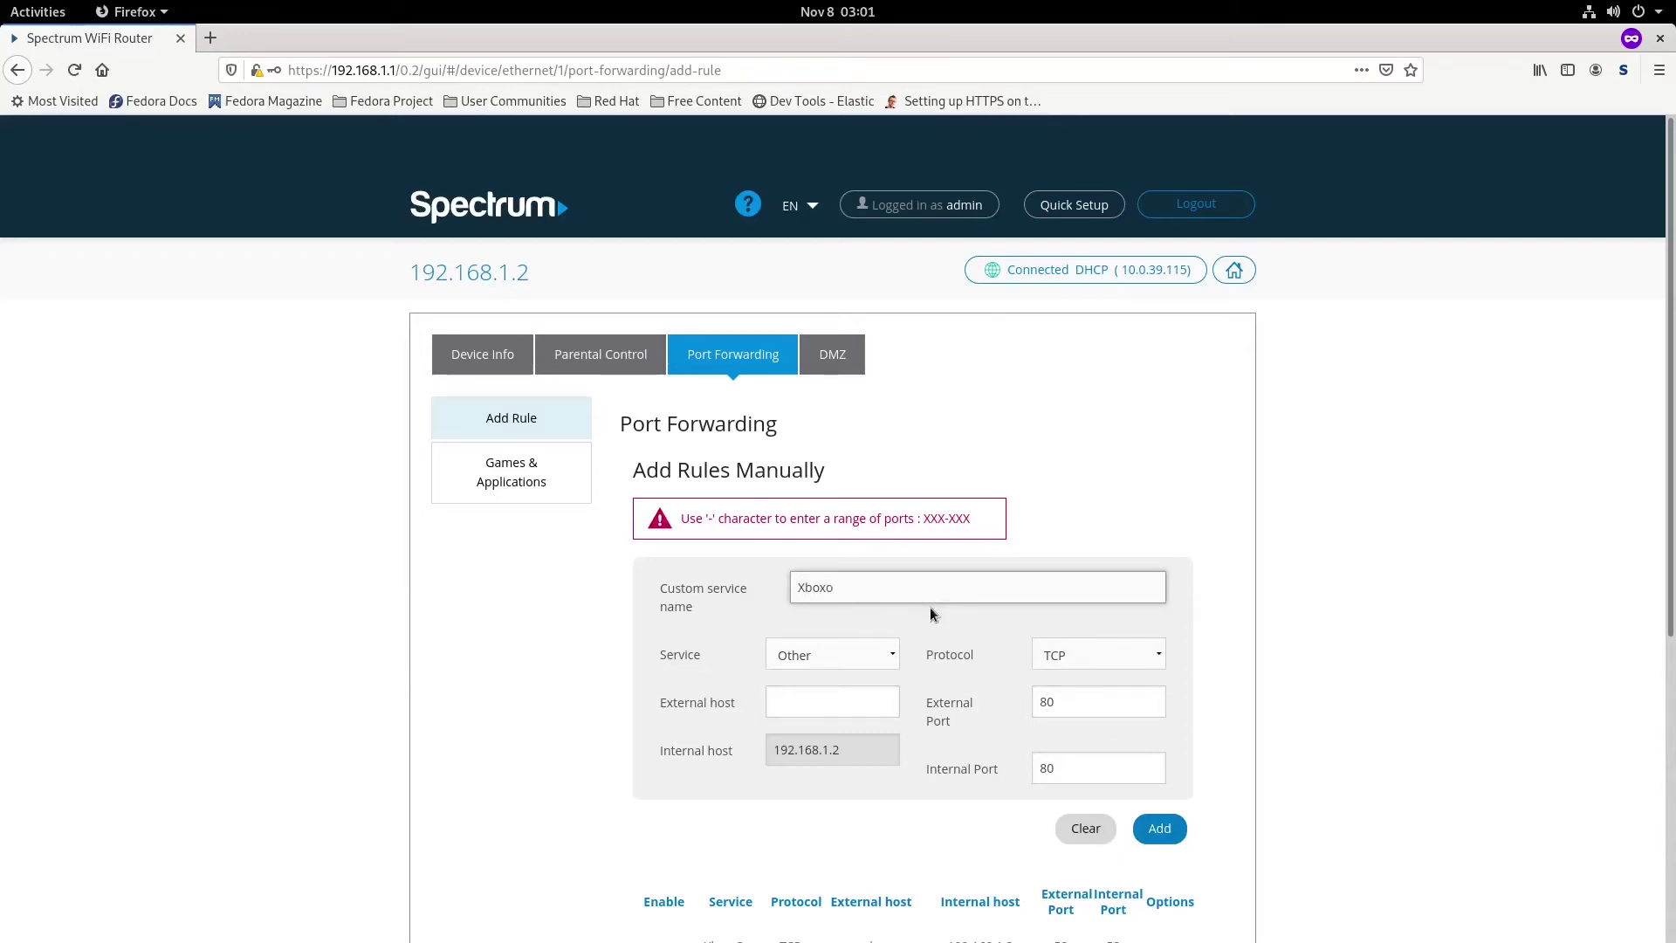
pyautogui.write('nev1')
pyautogui.click(1080, 658)
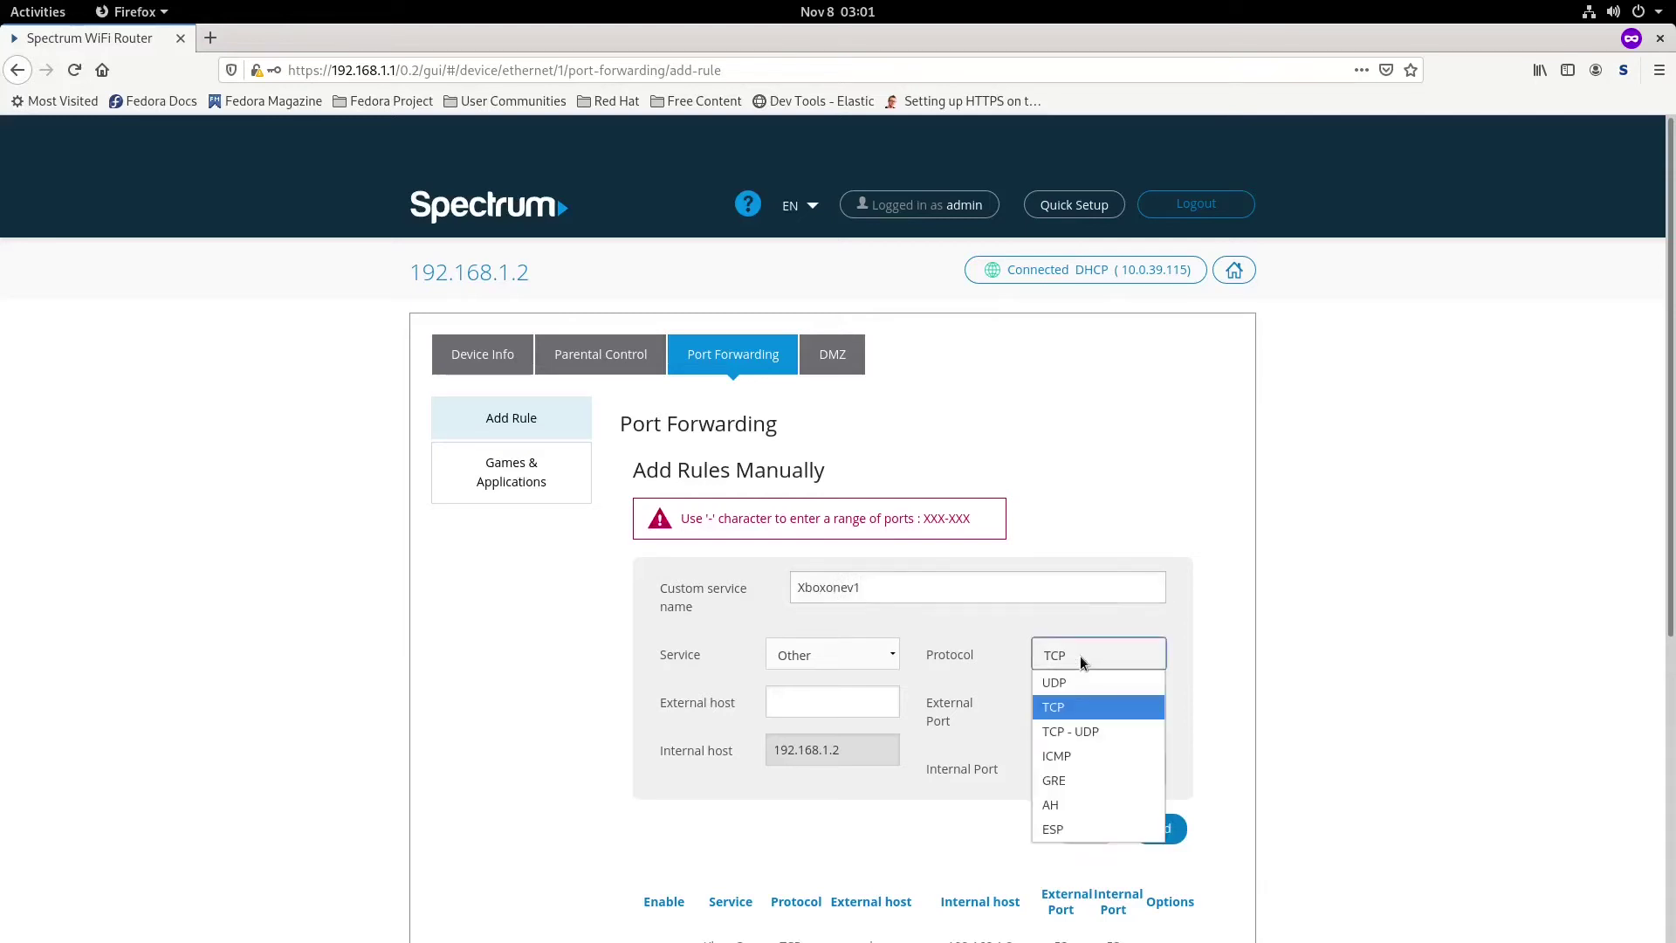
pyautogui.click(1081, 657)
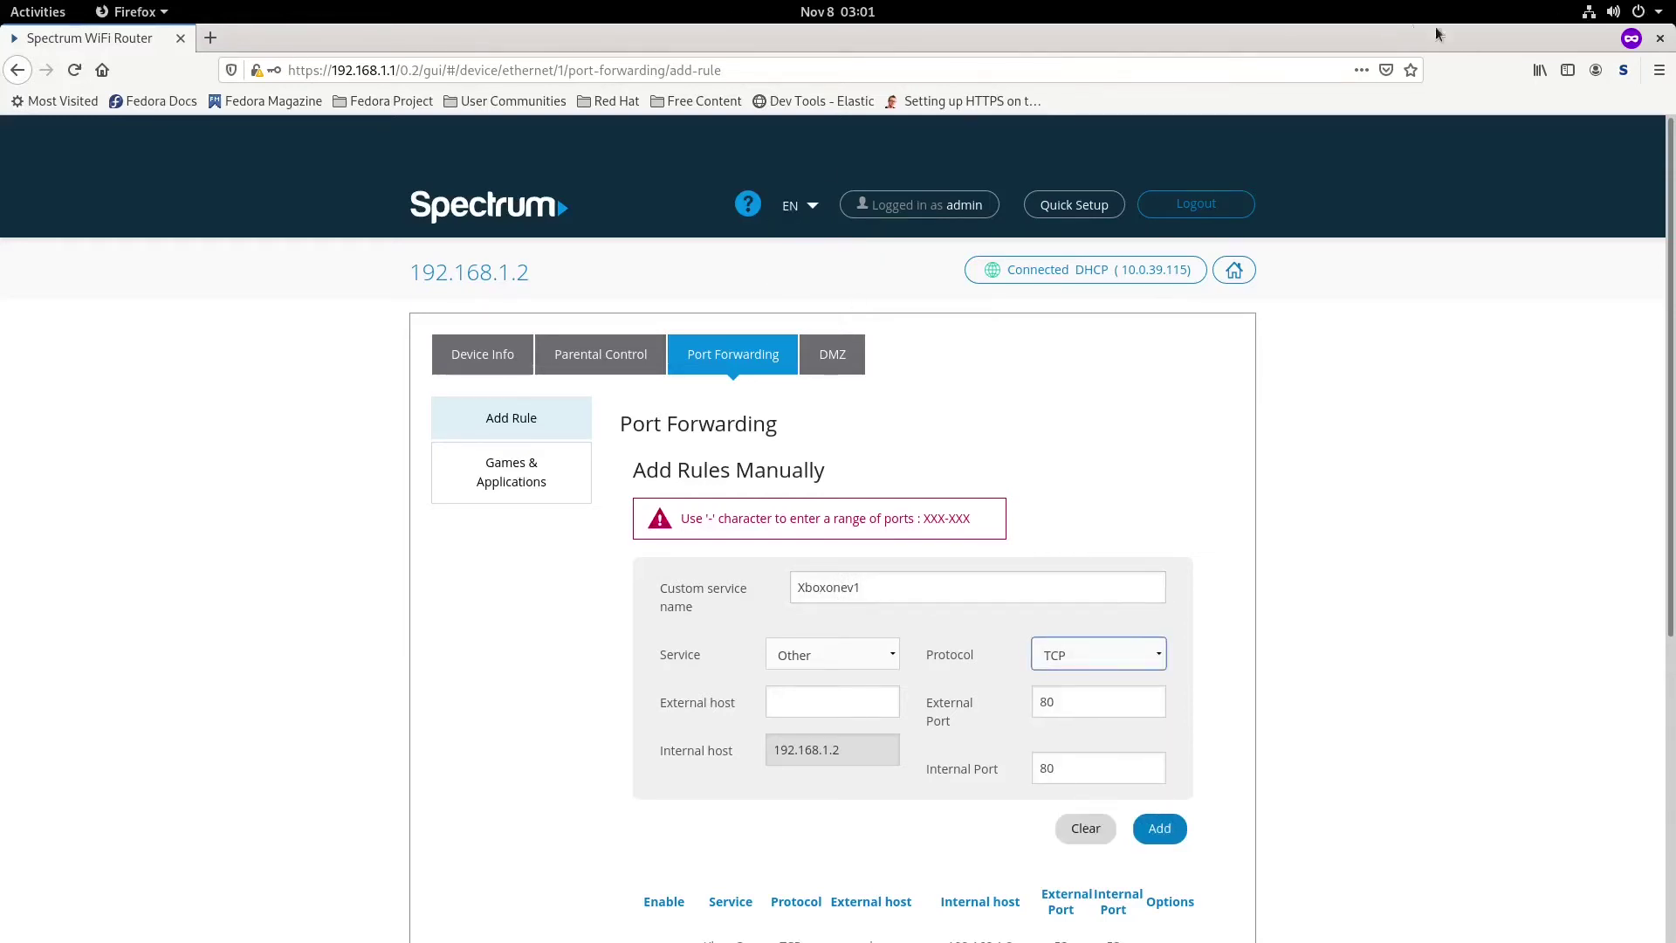
pyautogui.moveTo(1401, 45); pyautogui.dragTo(1283, 259)
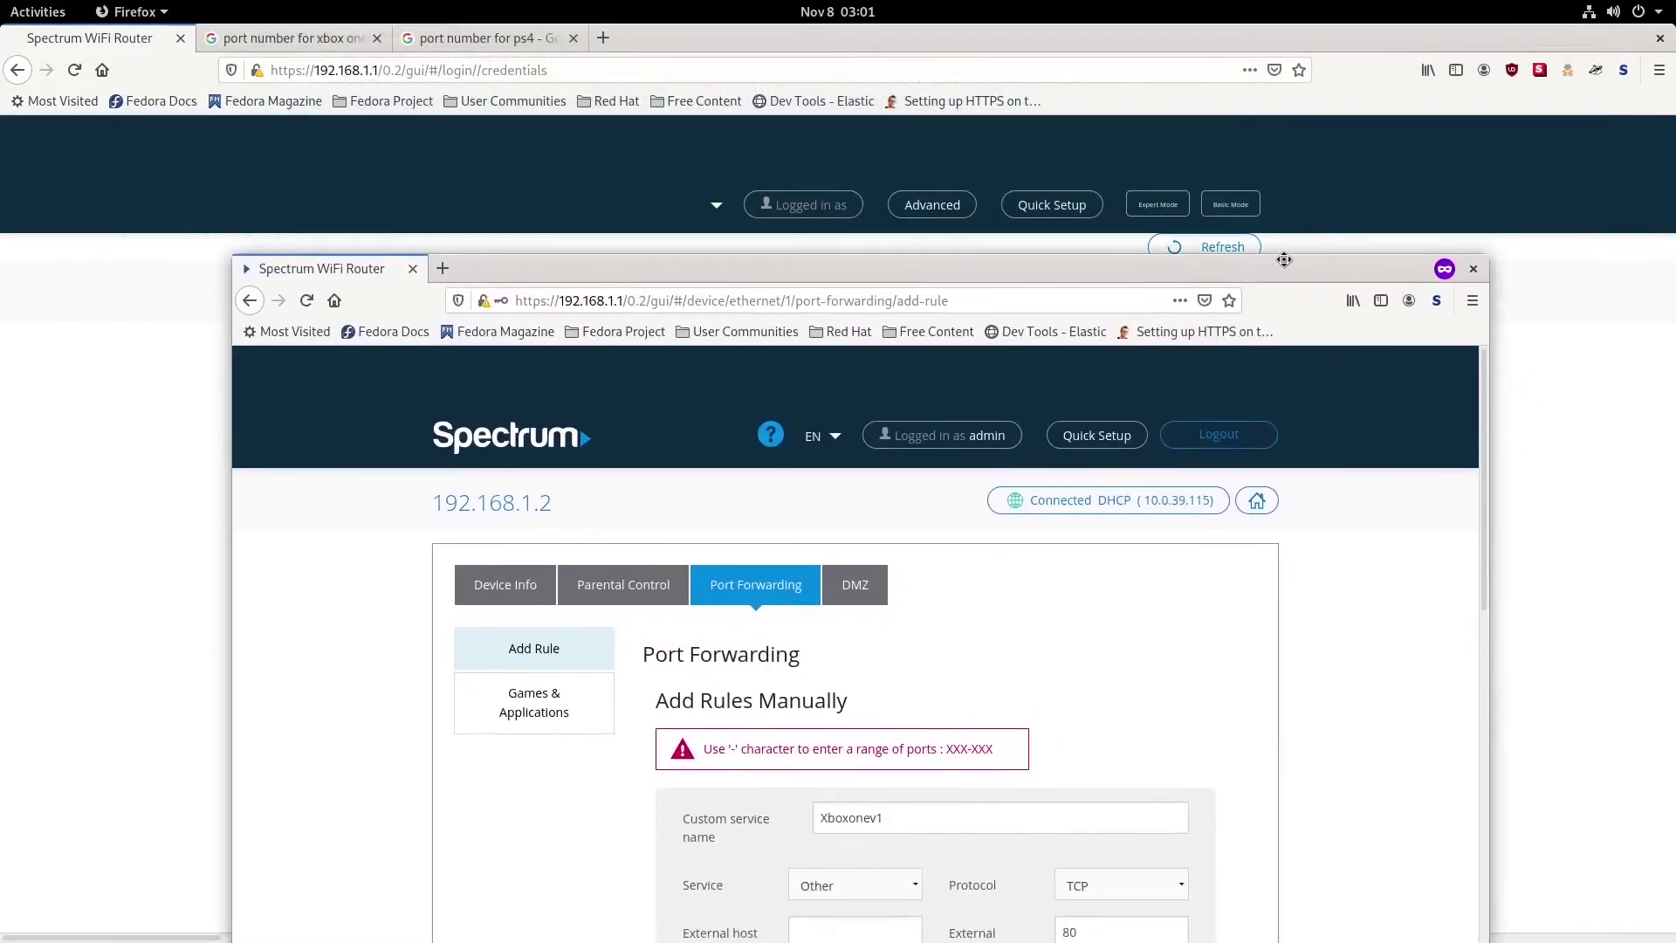
# Step: View the Google results for 'port number for ps4' listing the PSN TCP ports
pyautogui.click(274, 40)
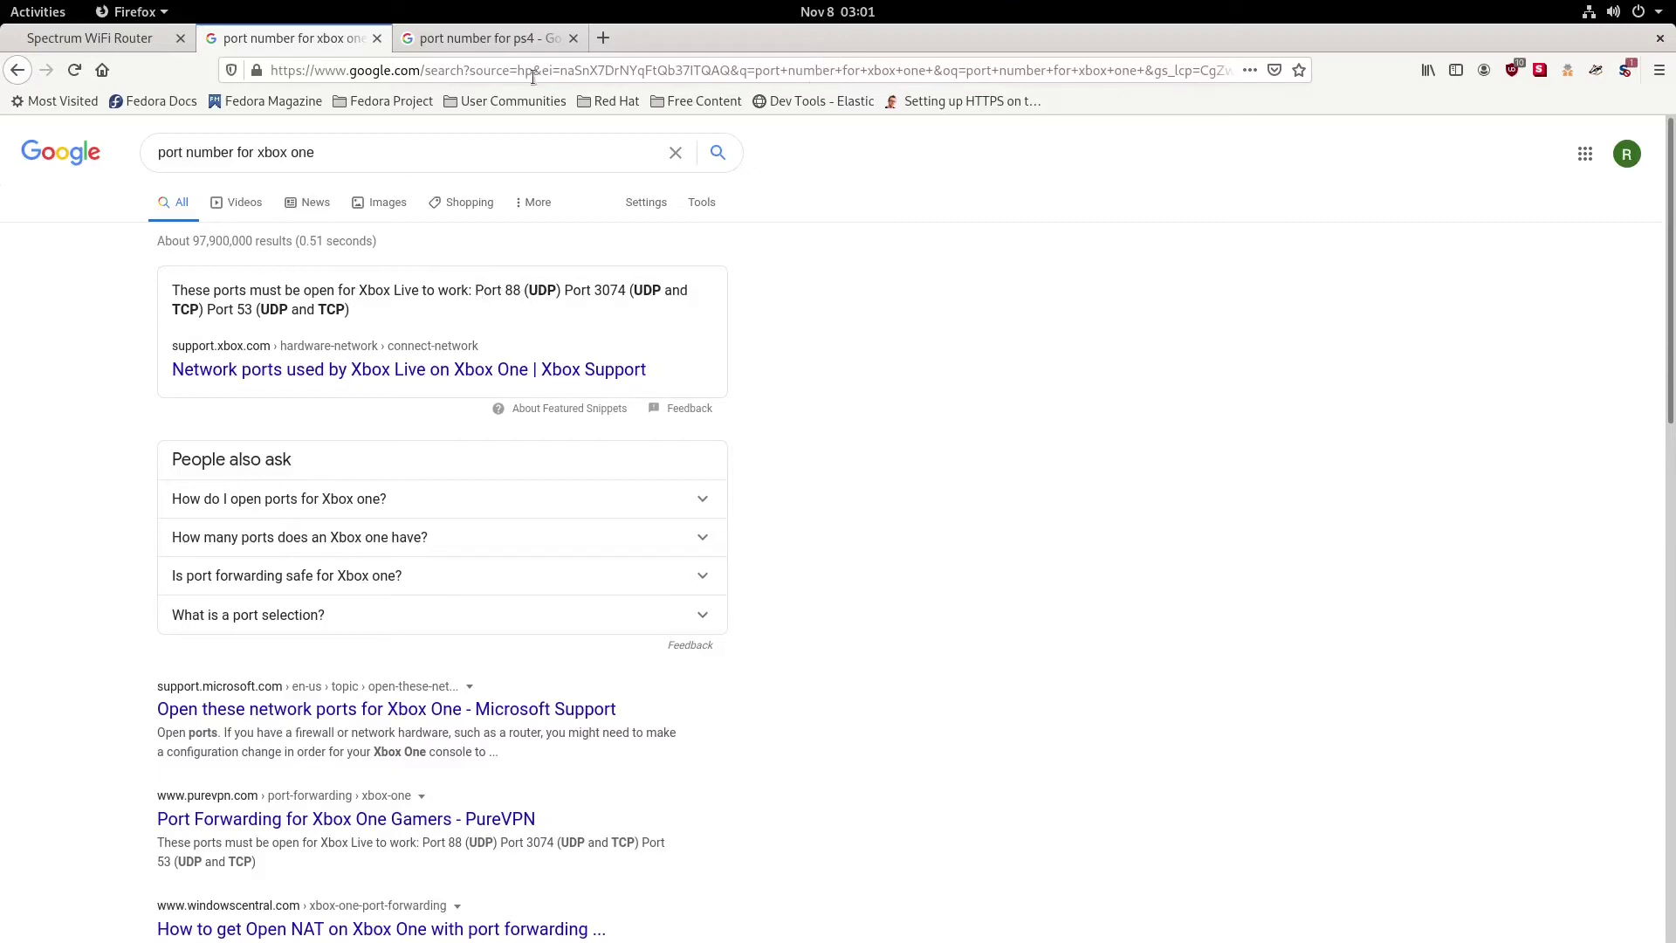
pyautogui.click(511, 30)
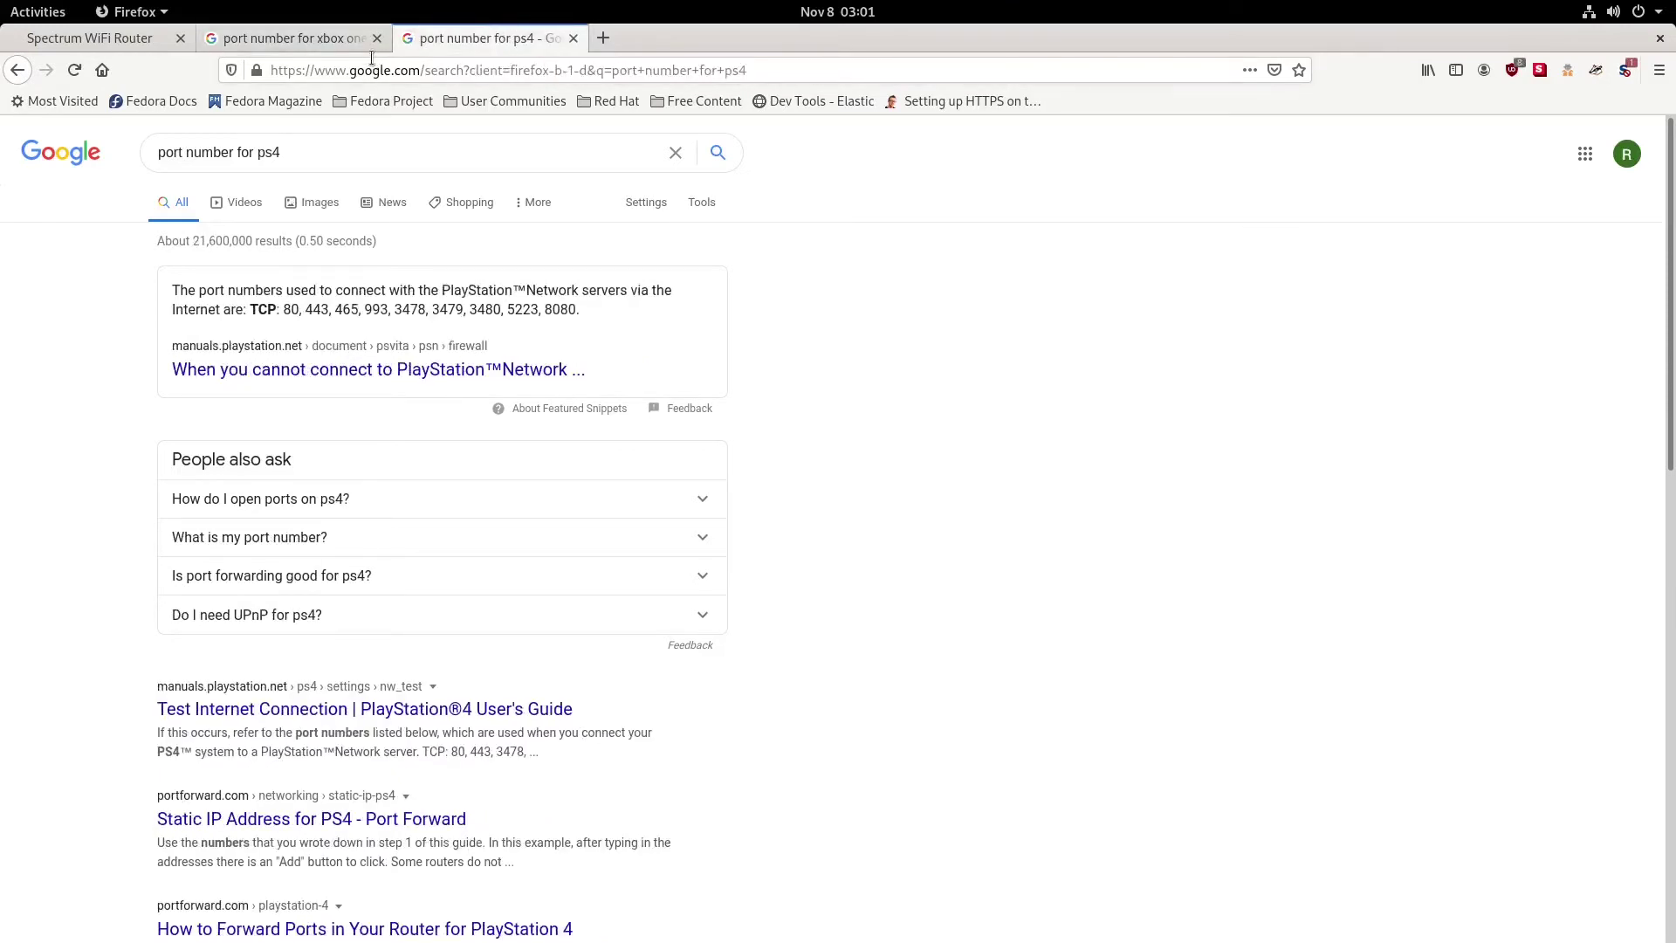
pyautogui.click(131, 11)
# Step: Switch back from the Google results to the browser and restore its window size
pyautogui.click(131, 12)
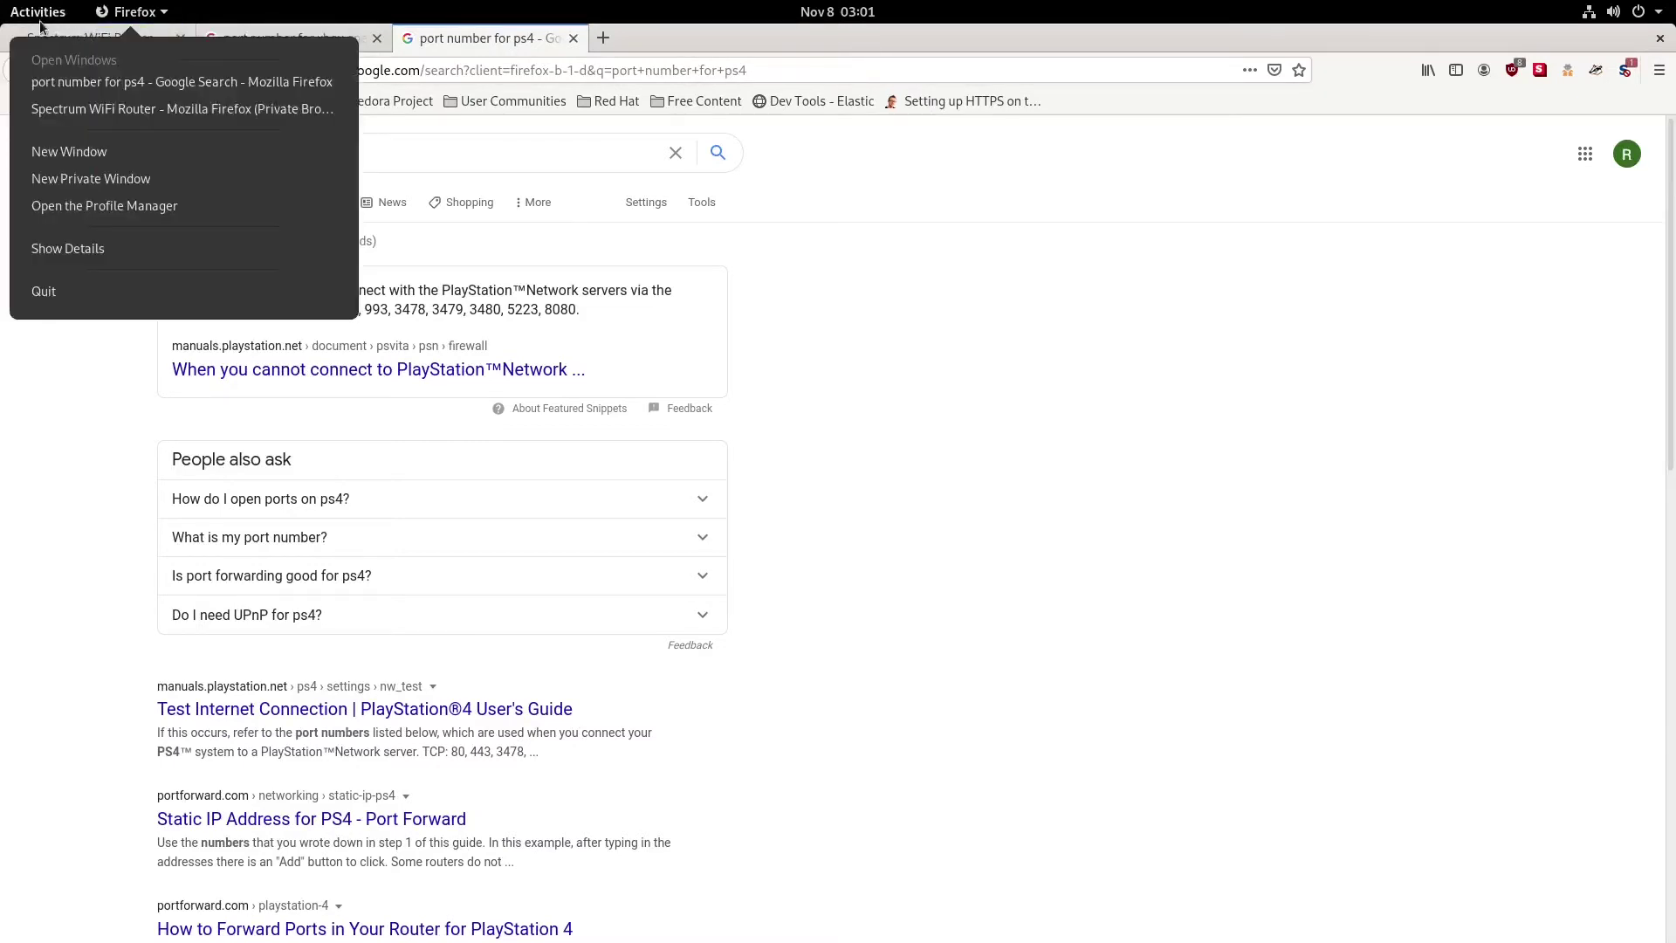
pyautogui.click(32, 41)
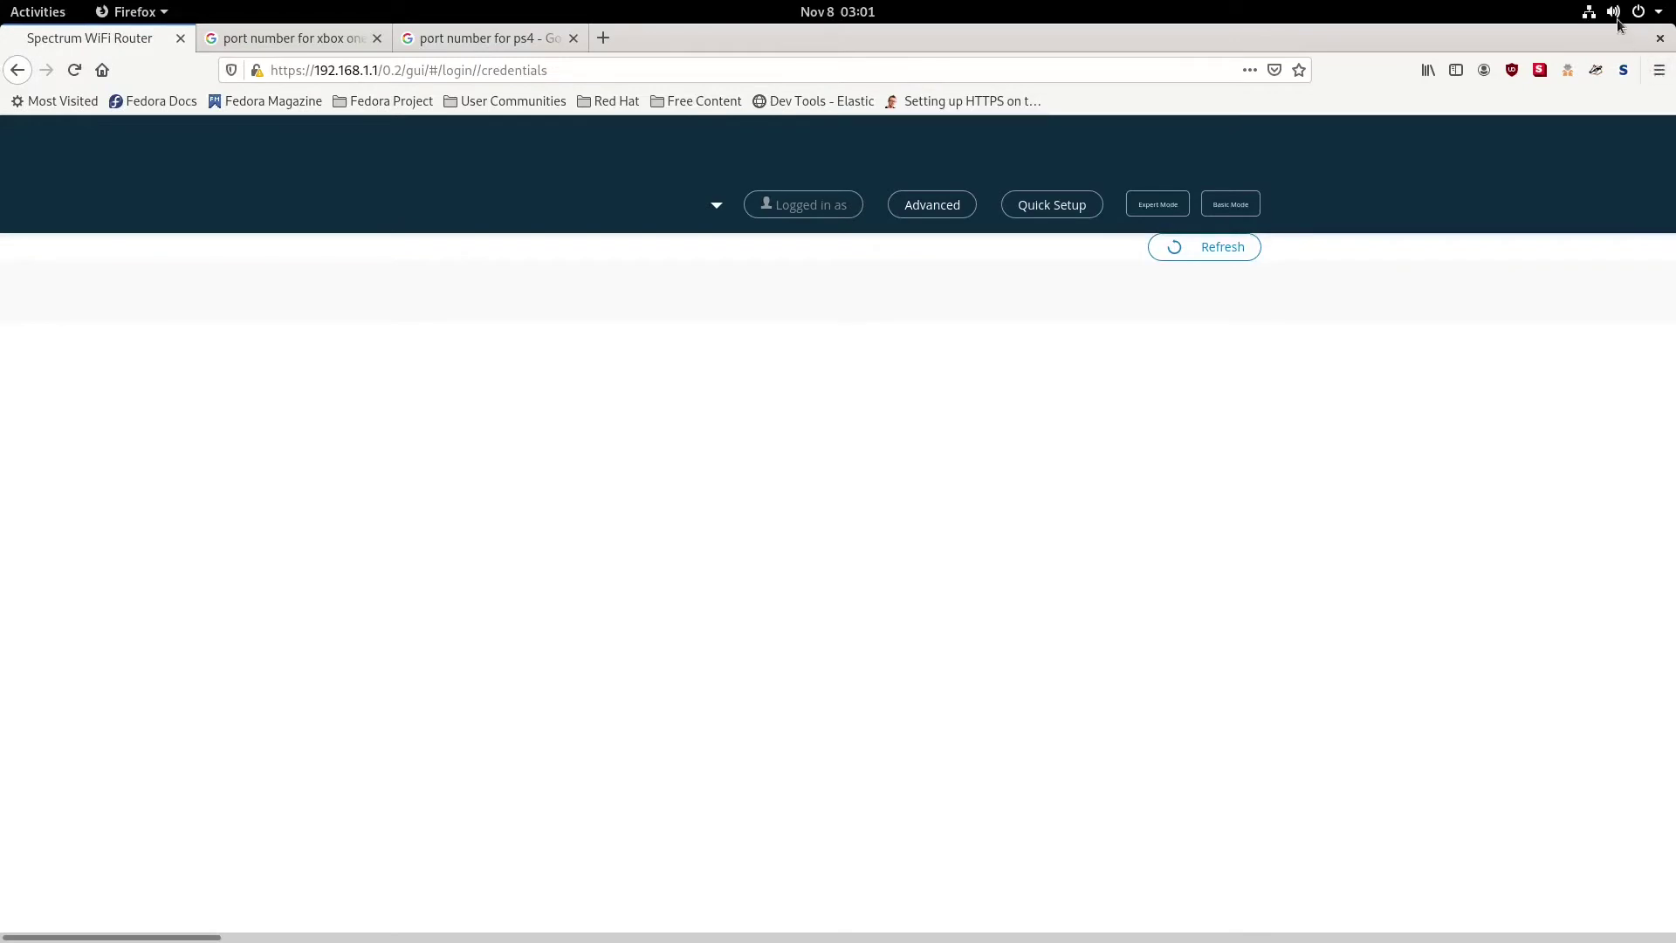
pyautogui.hotkey('alt', 'Tab')
pyautogui.hotkey('alt', 'Tab')
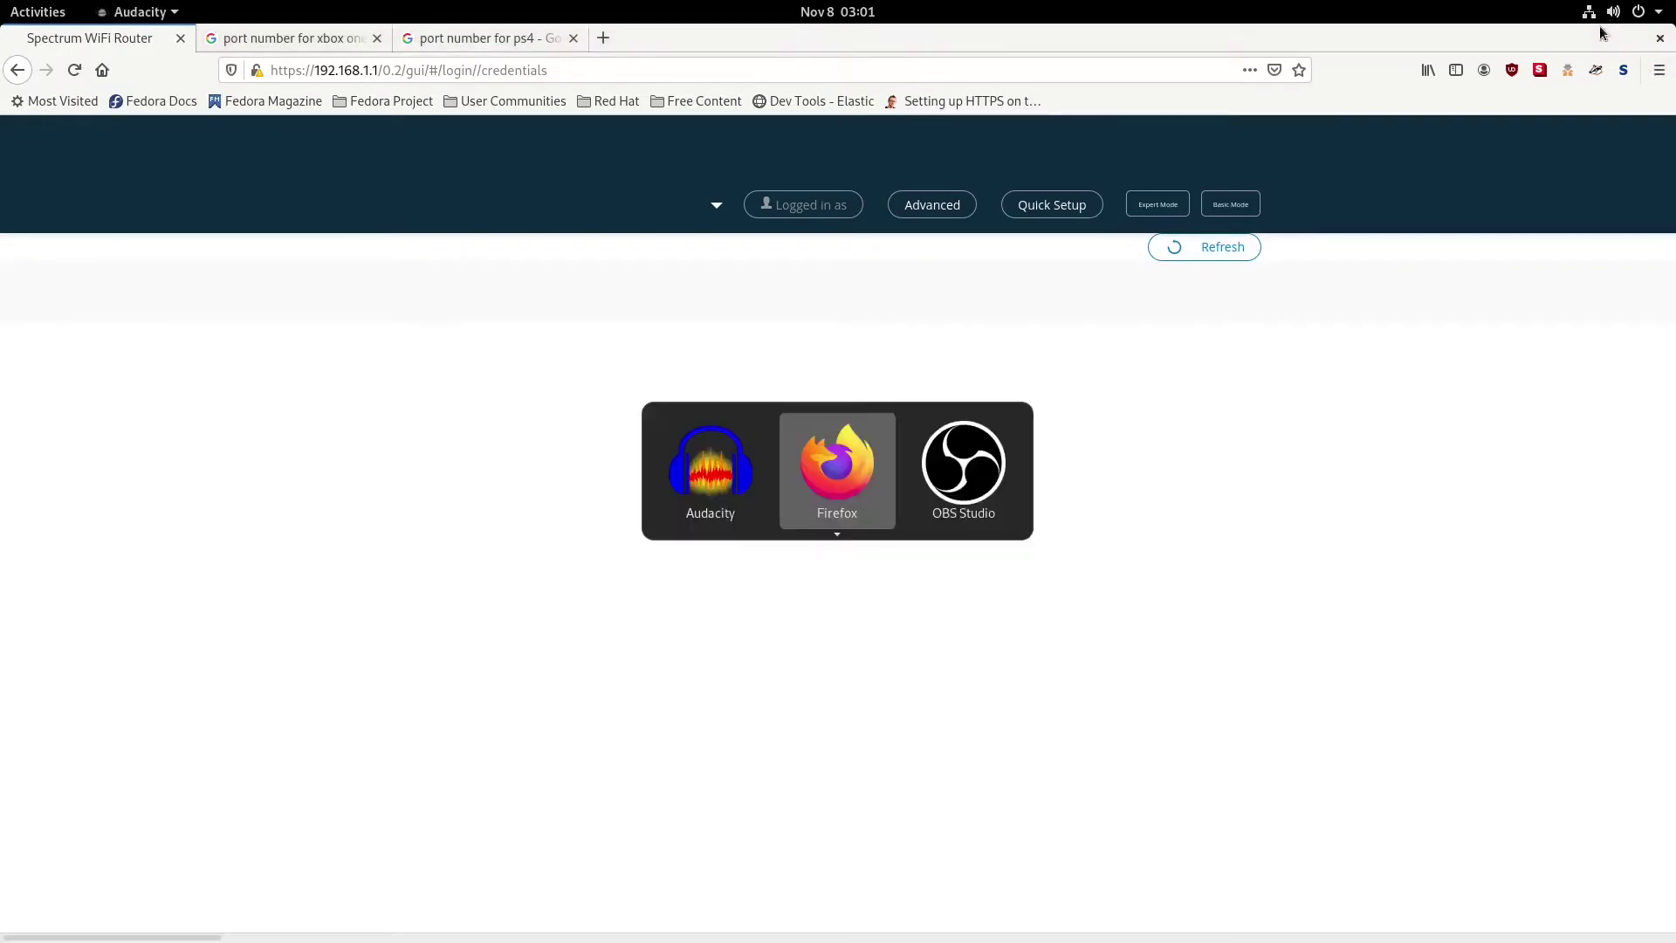
pyautogui.hotkey('alt', 'Tab')
pyautogui.hotkey('alt', 'Tab')
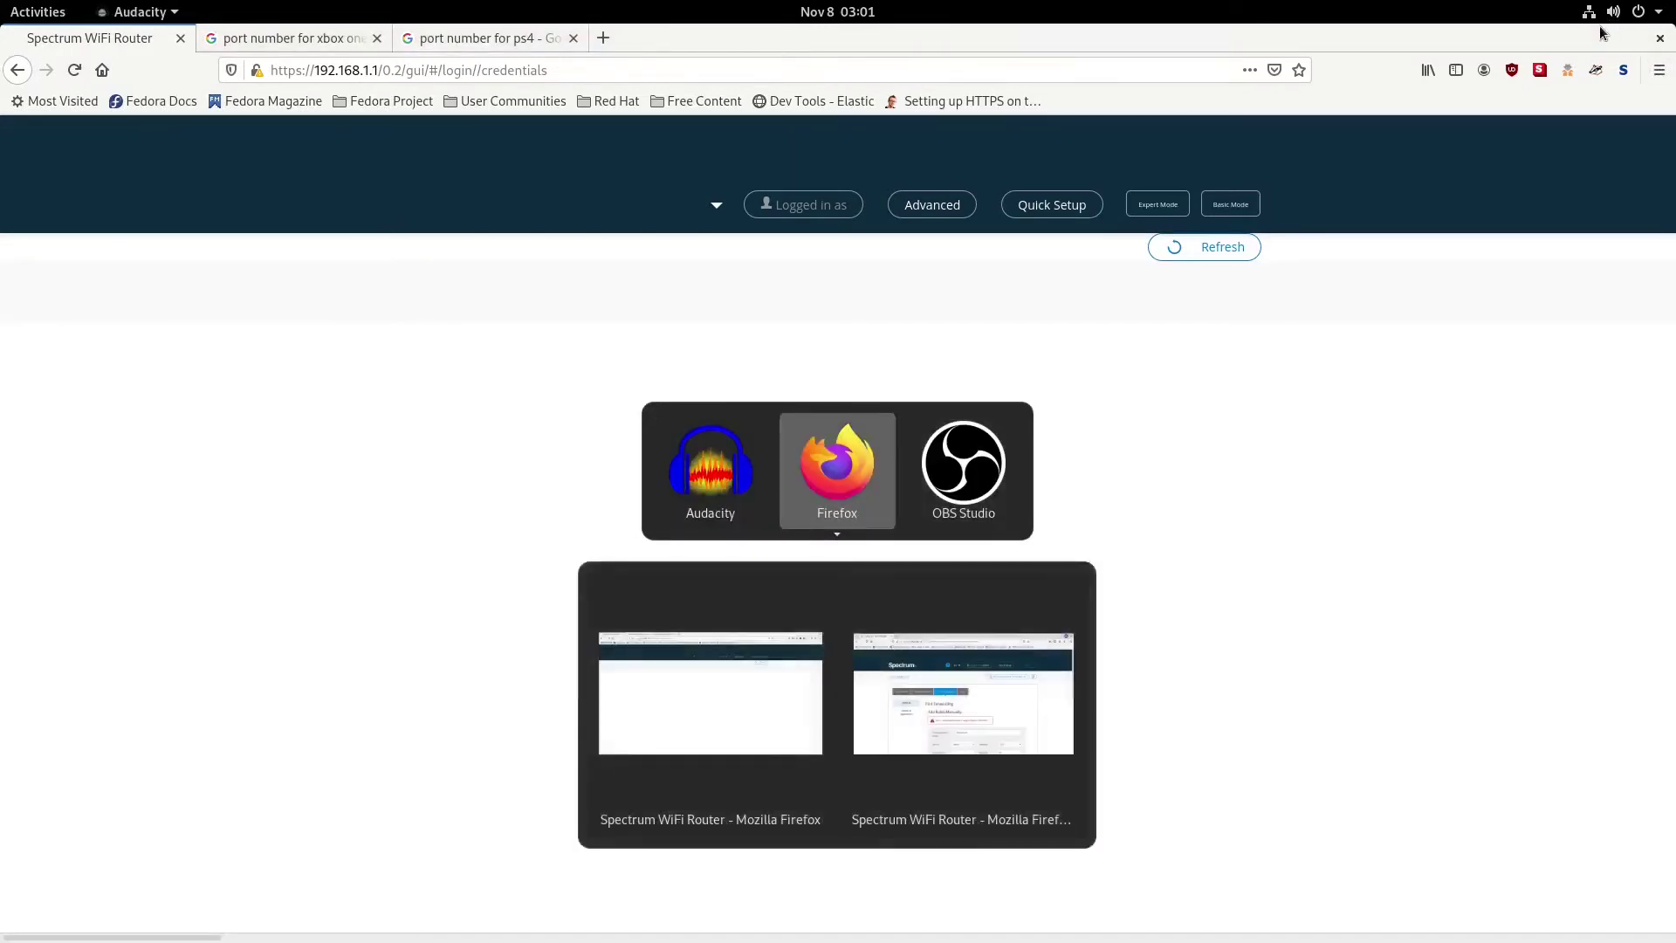
pyautogui.hotkey('alt', 'Tab')
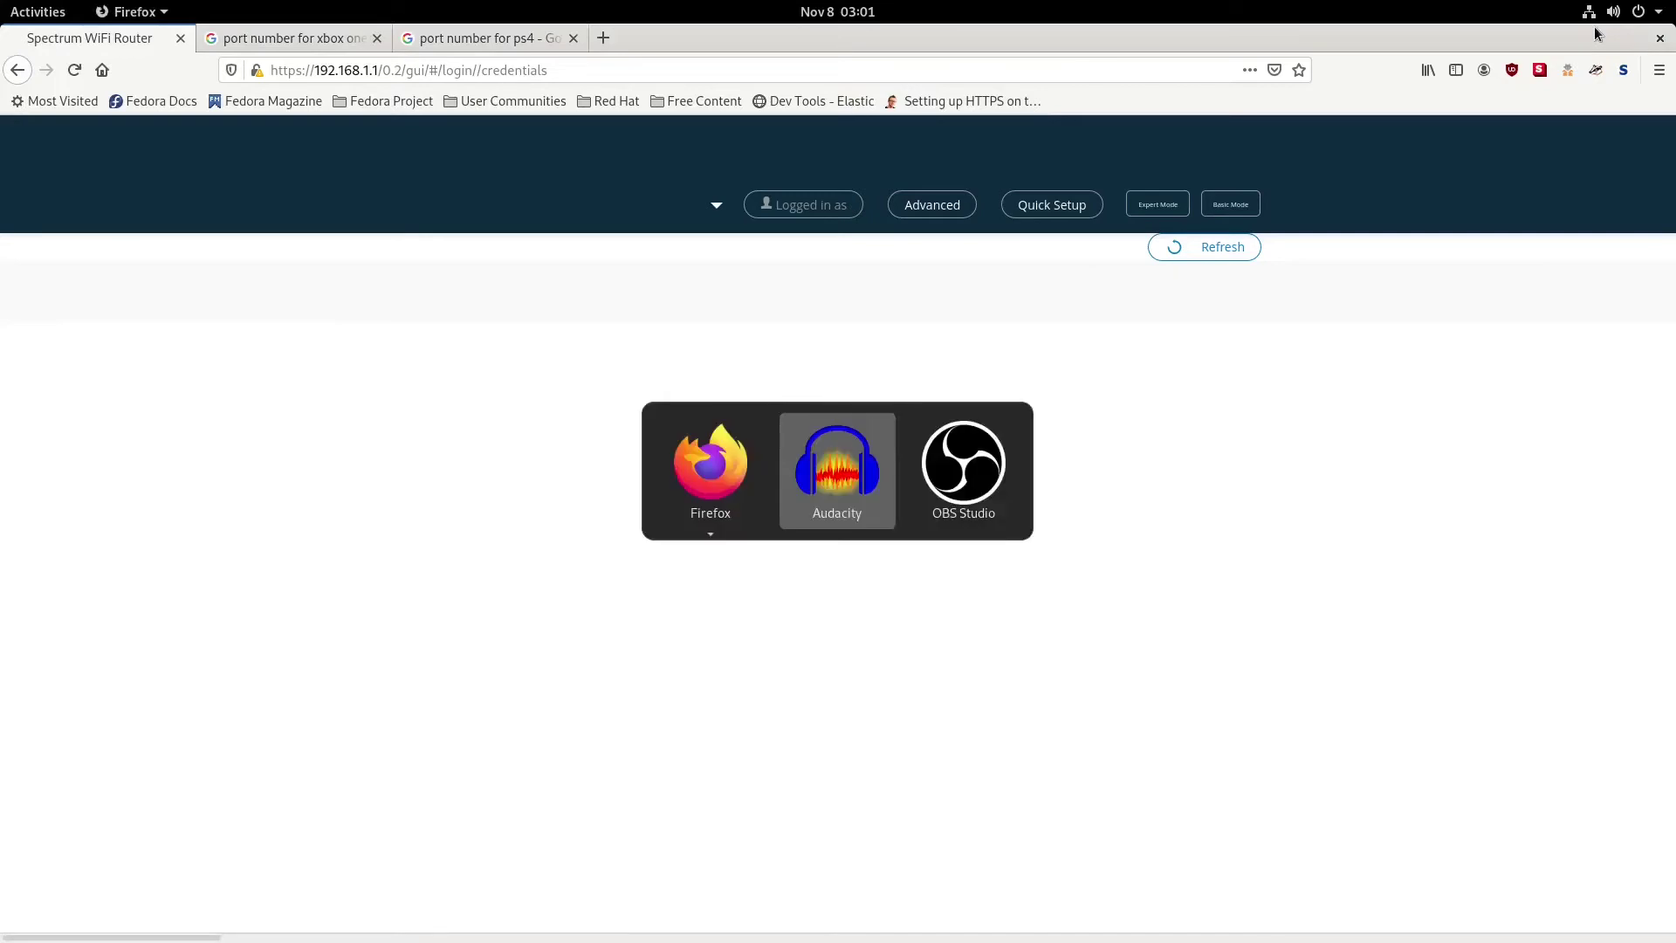
pyautogui.hotkey('alt', 'Tab')
pyautogui.hotkey('alt', 'Tab')
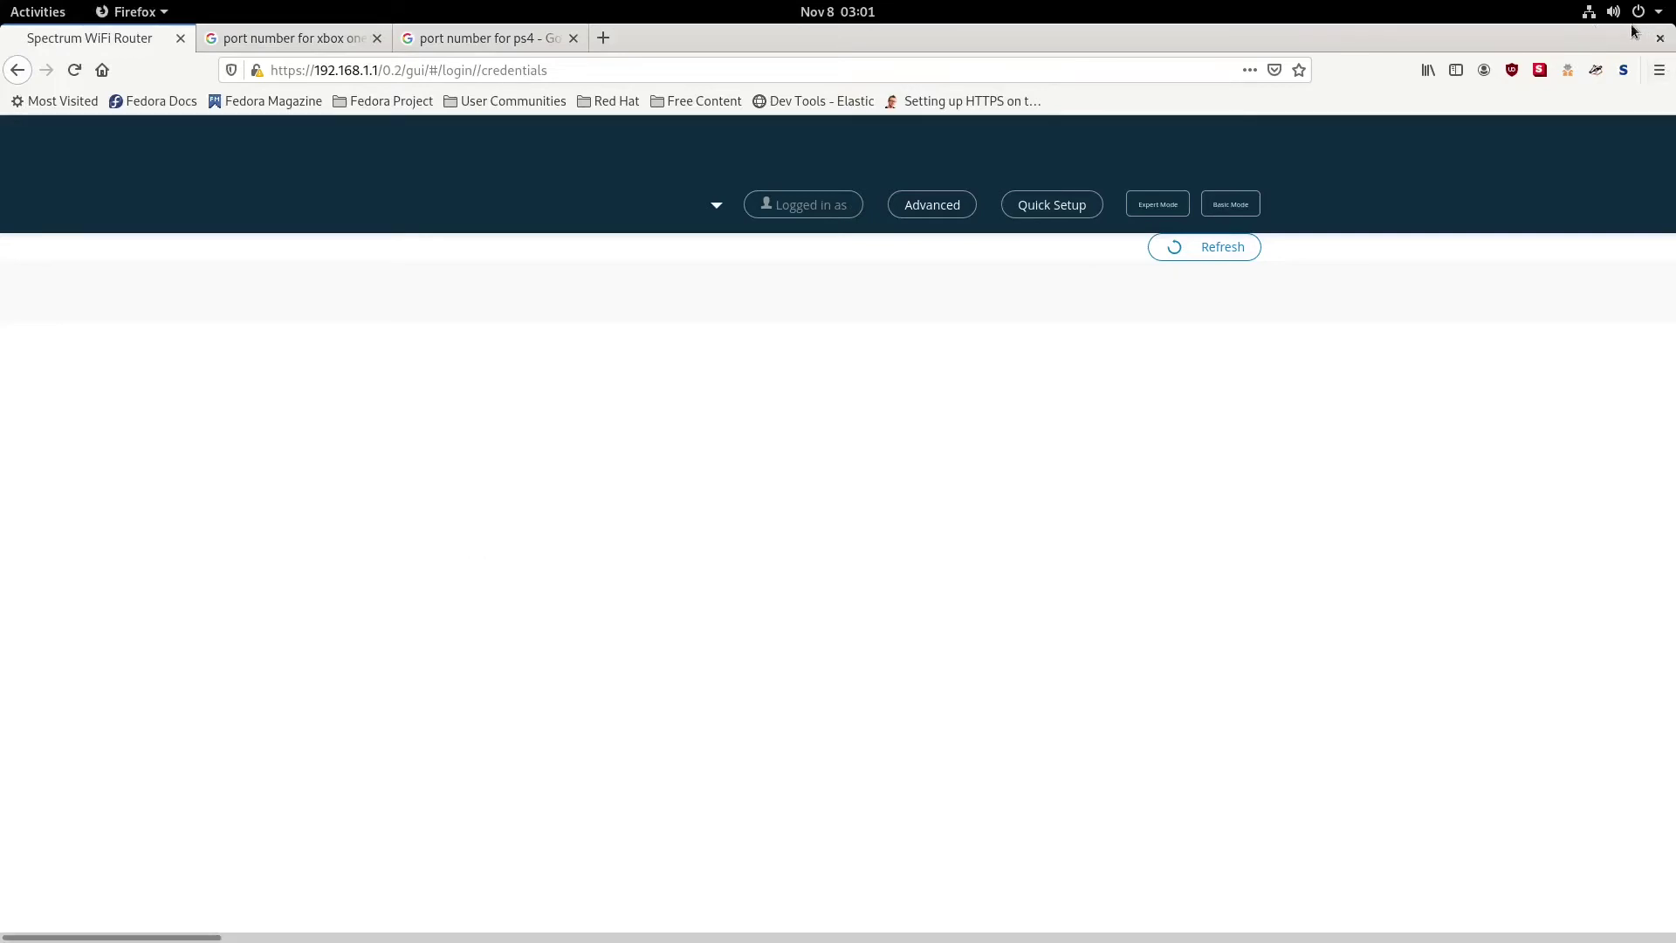
pyautogui.doubleClick(1633, 31)
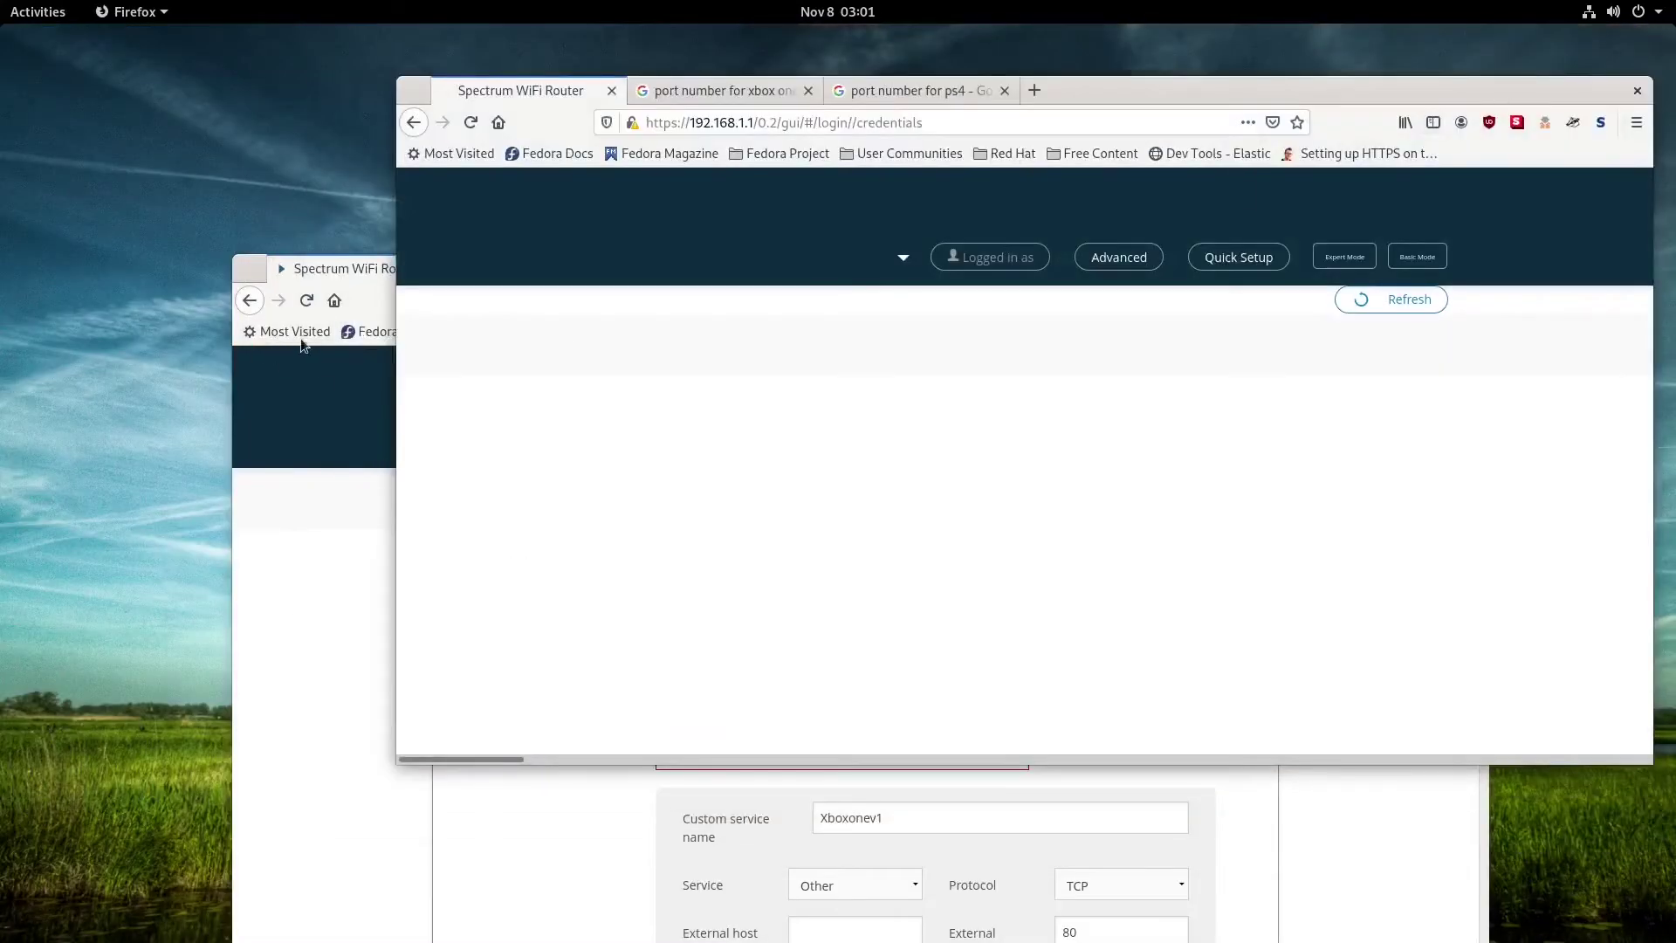
# Step: Raise the router window, close the stale login tab, and scroll to the Add Rules form
pyautogui.click(362, 271)
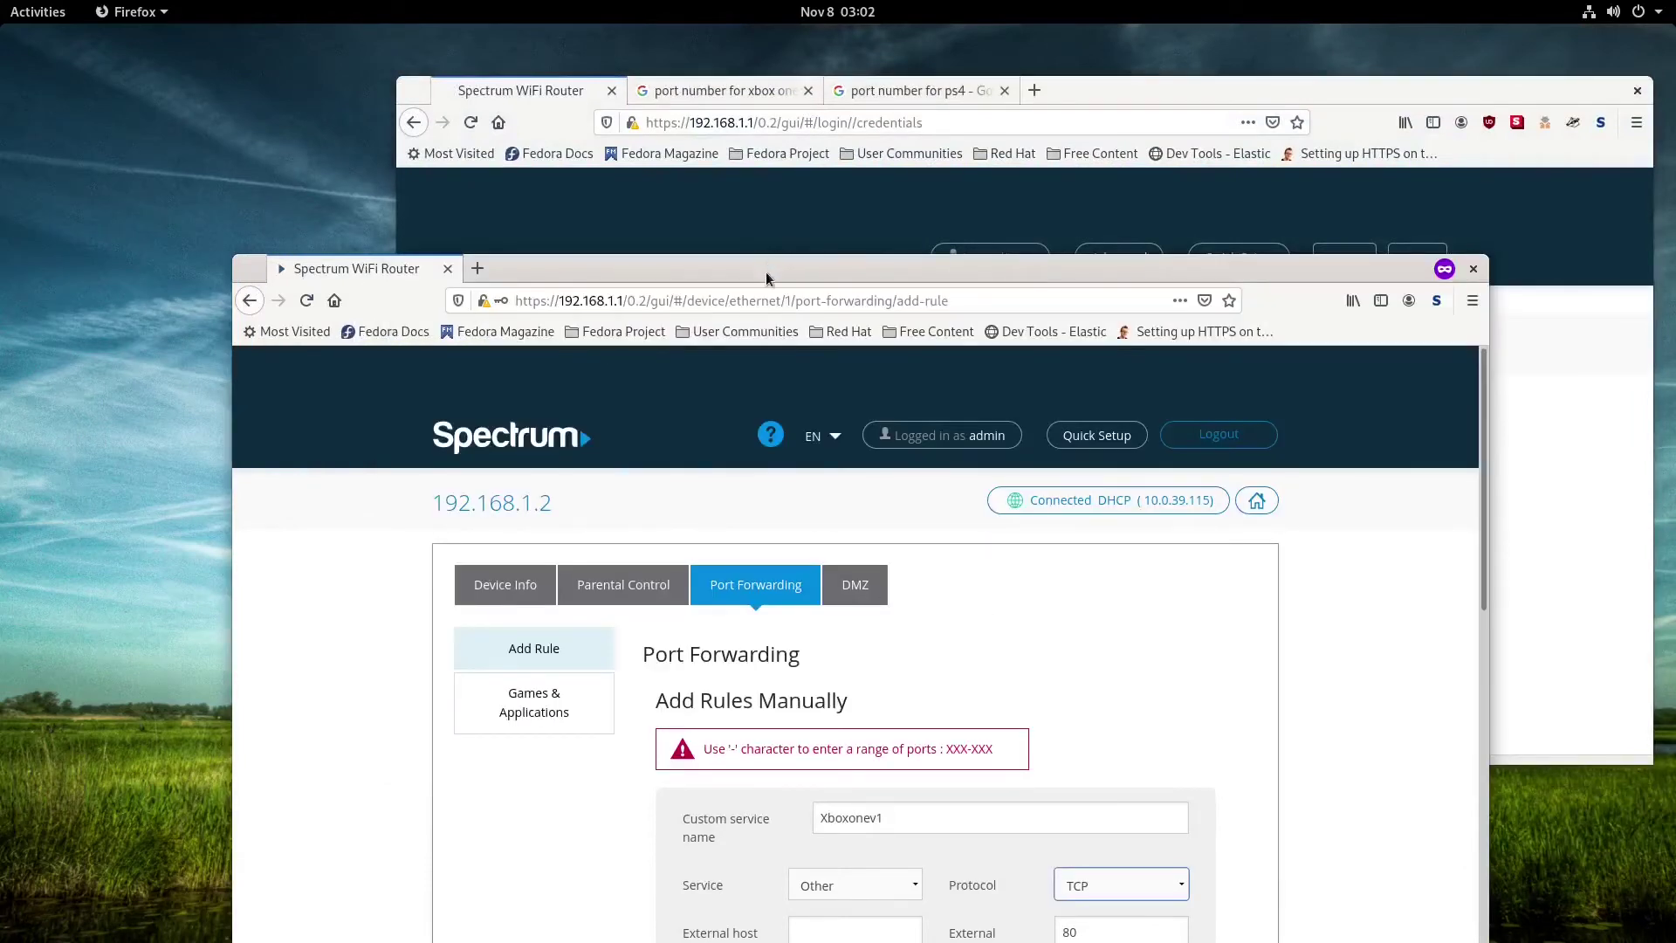
pyautogui.moveTo(766, 278); pyautogui.dragTo(758, 177)
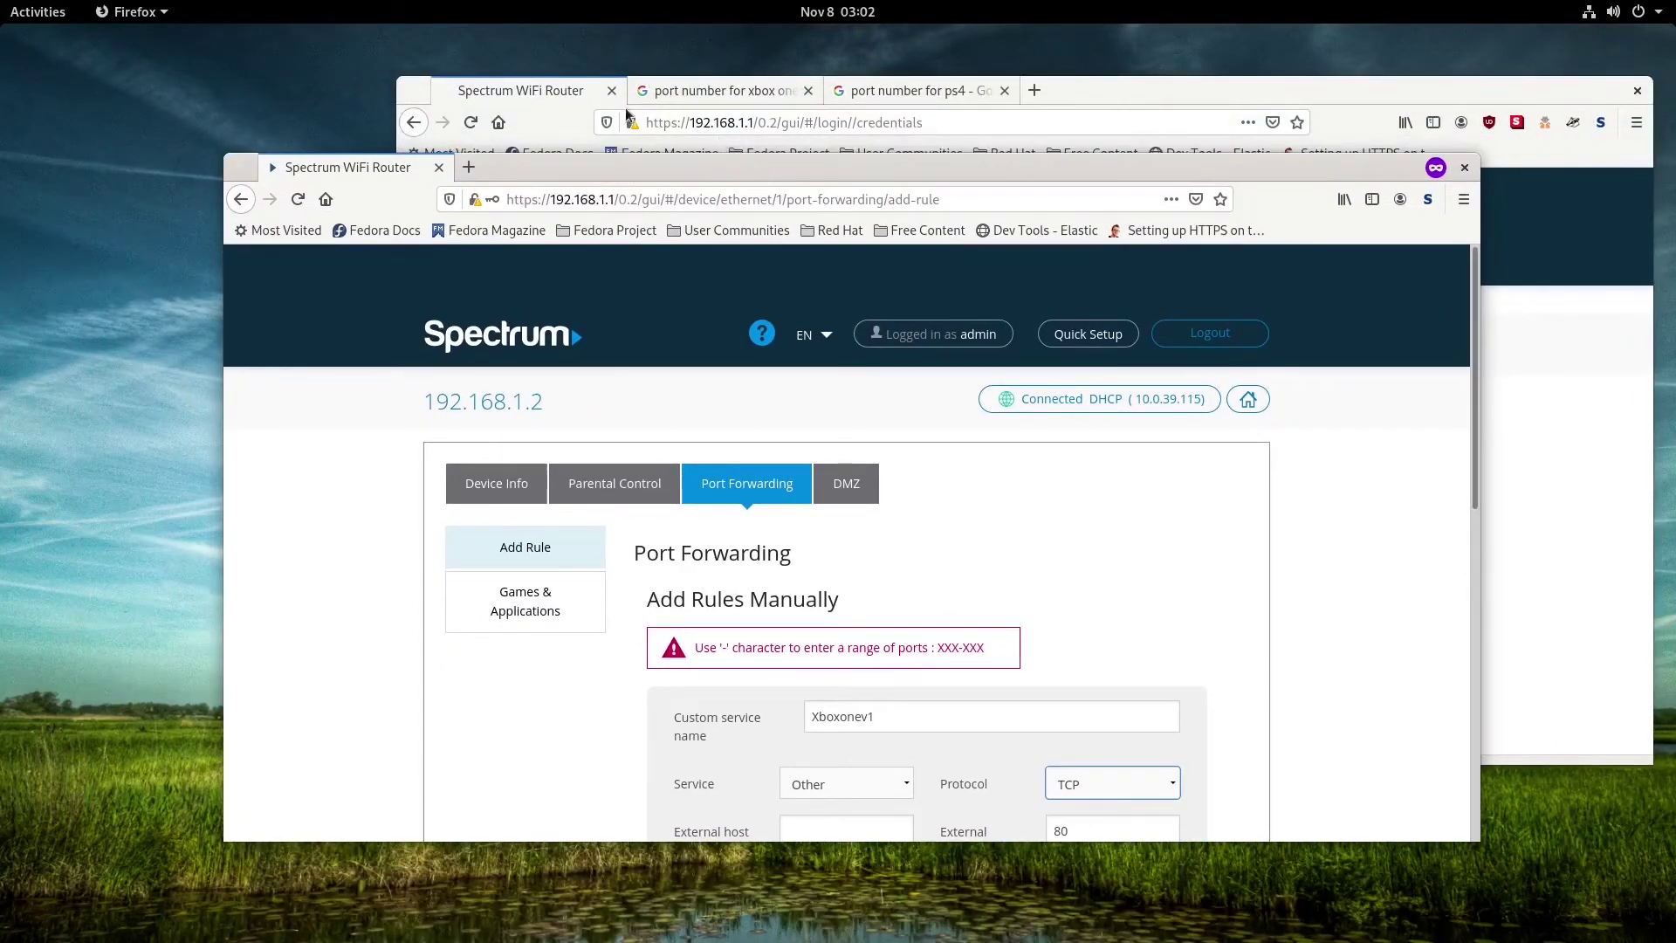
pyautogui.click(612, 92)
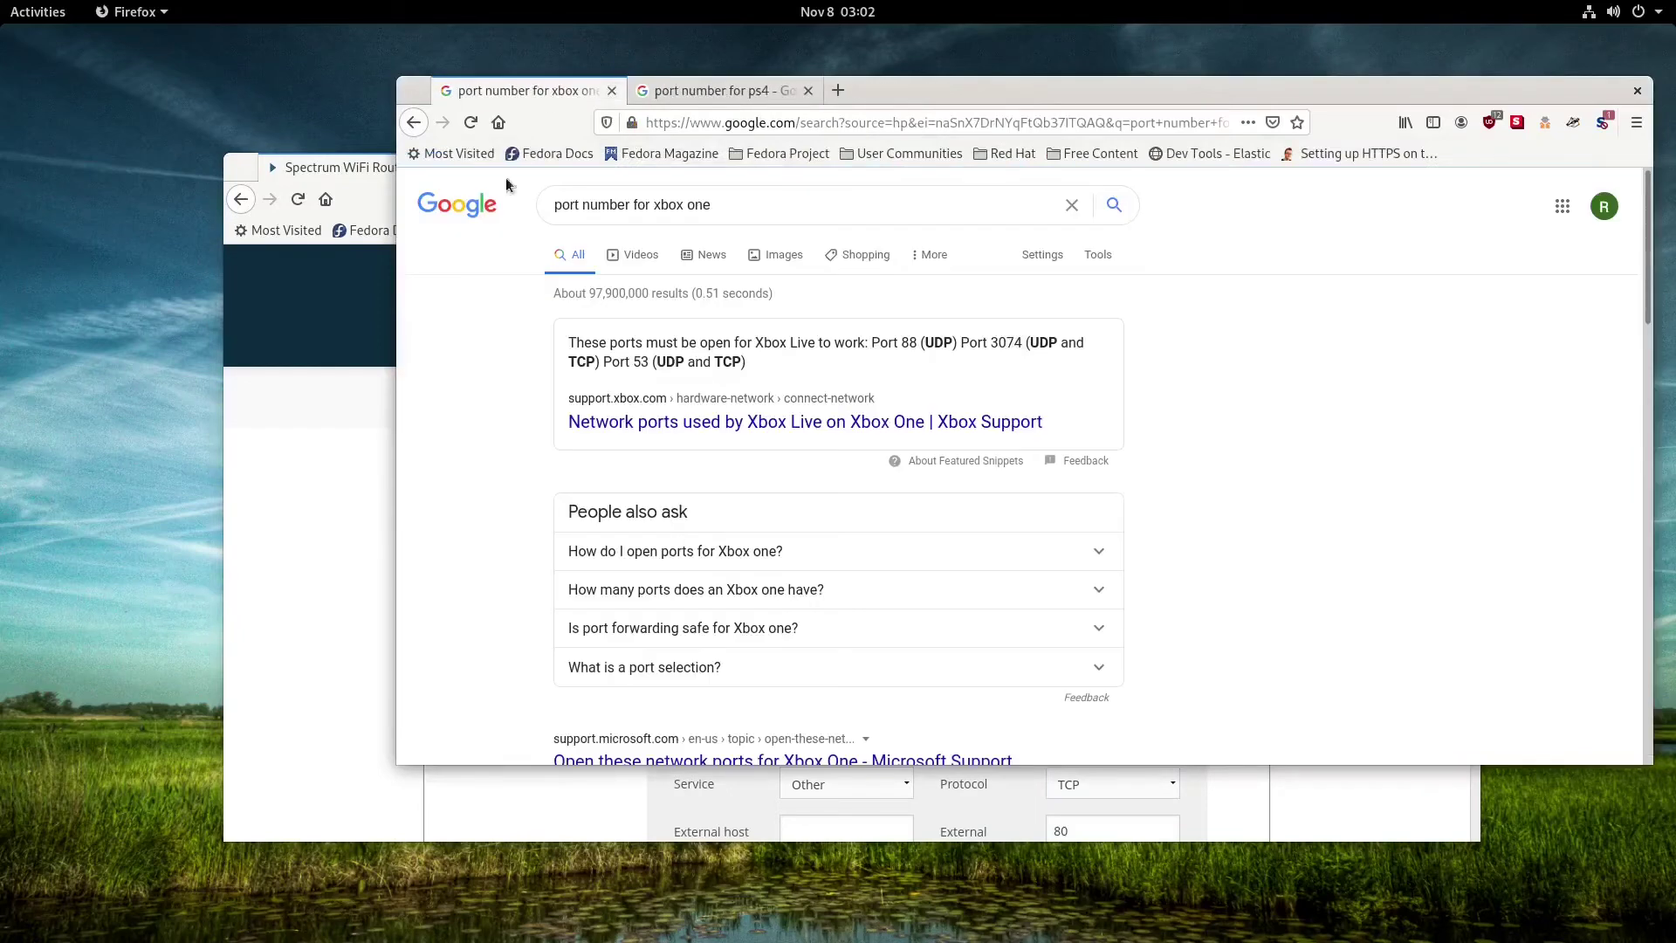
pyautogui.click(348, 190)
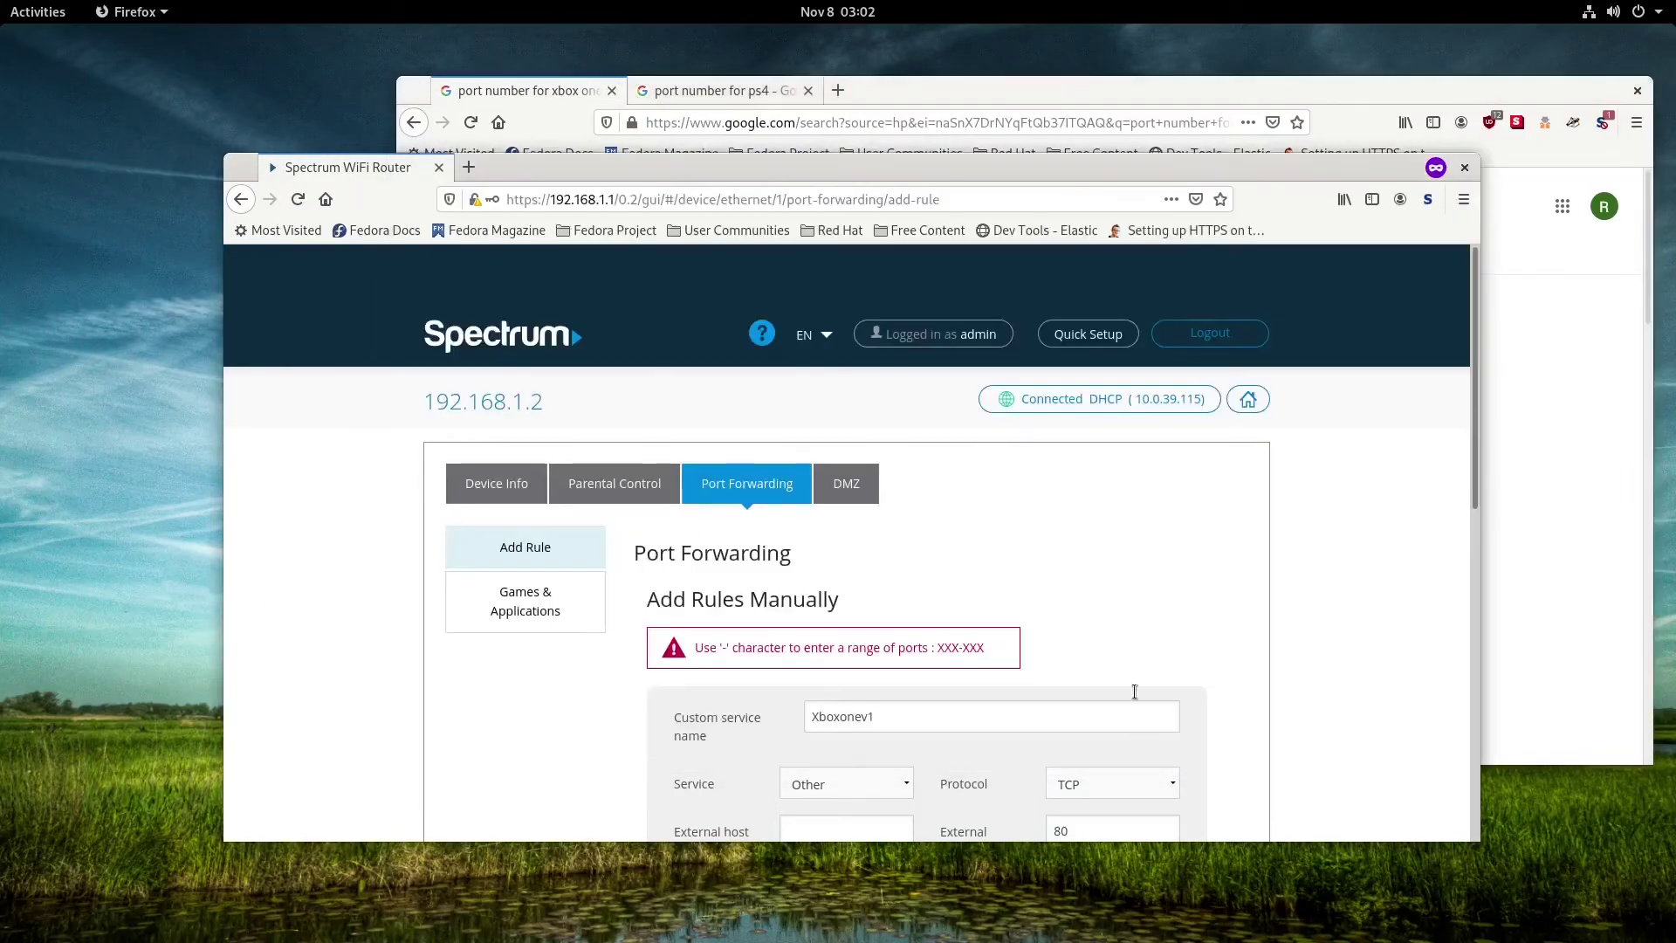
pyautogui.scroll(-4, 1029, 668)
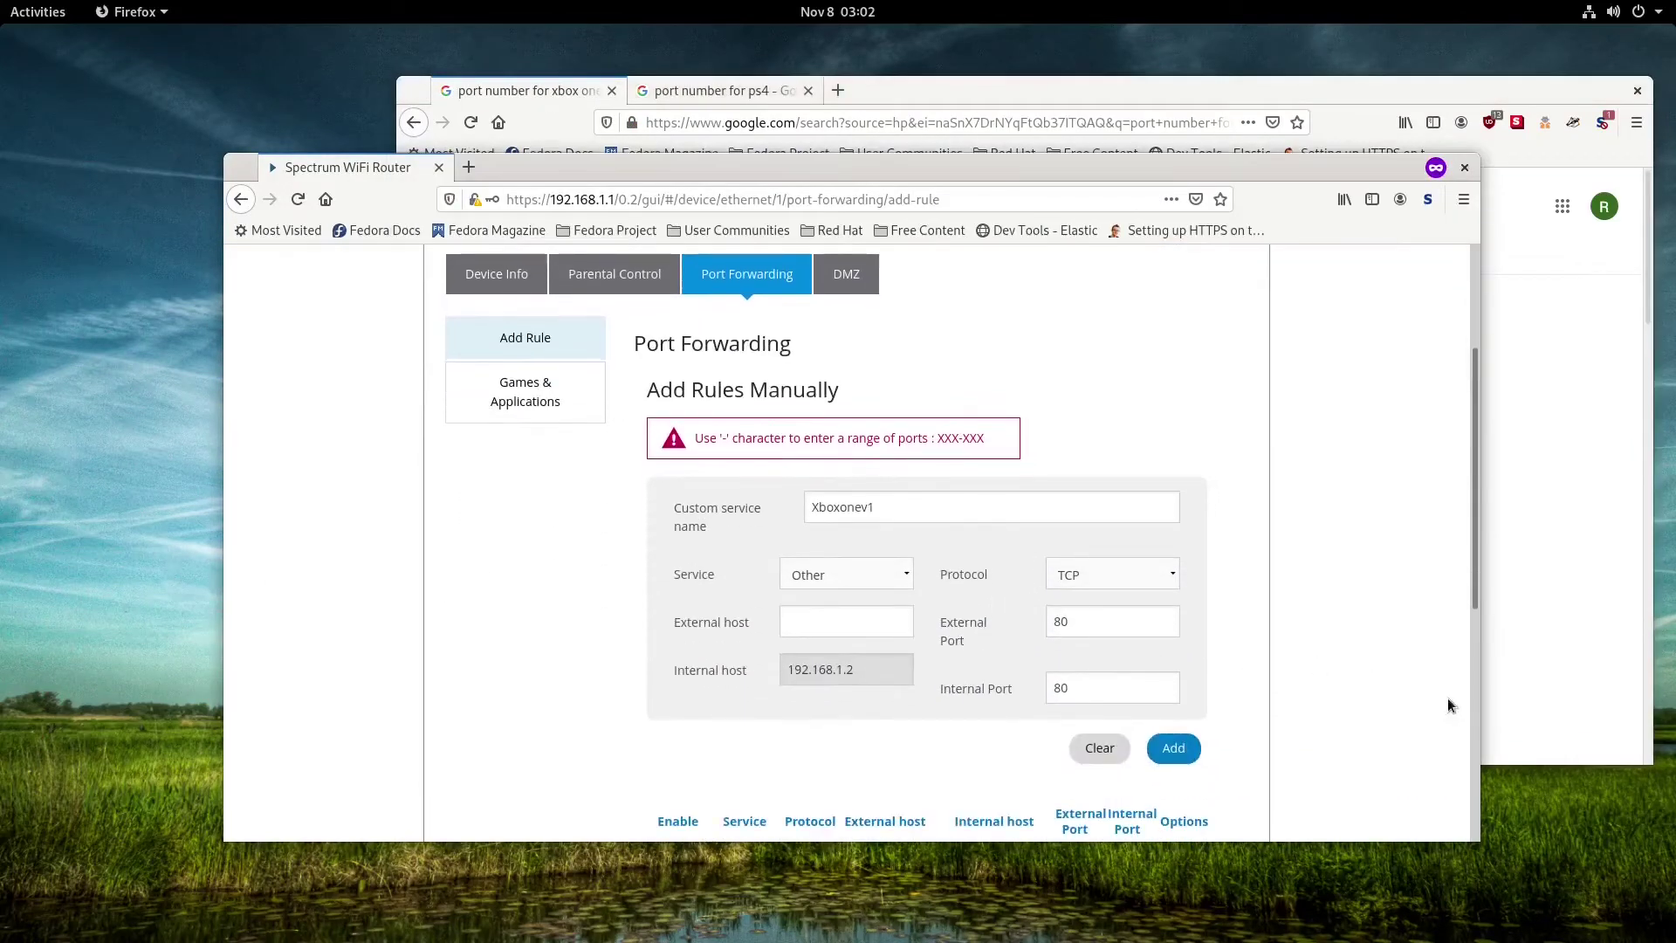
# Step: Change the Xboxonev1 rule to UDP with external and internal port 88, and add it
pyautogui.click(1120, 572)
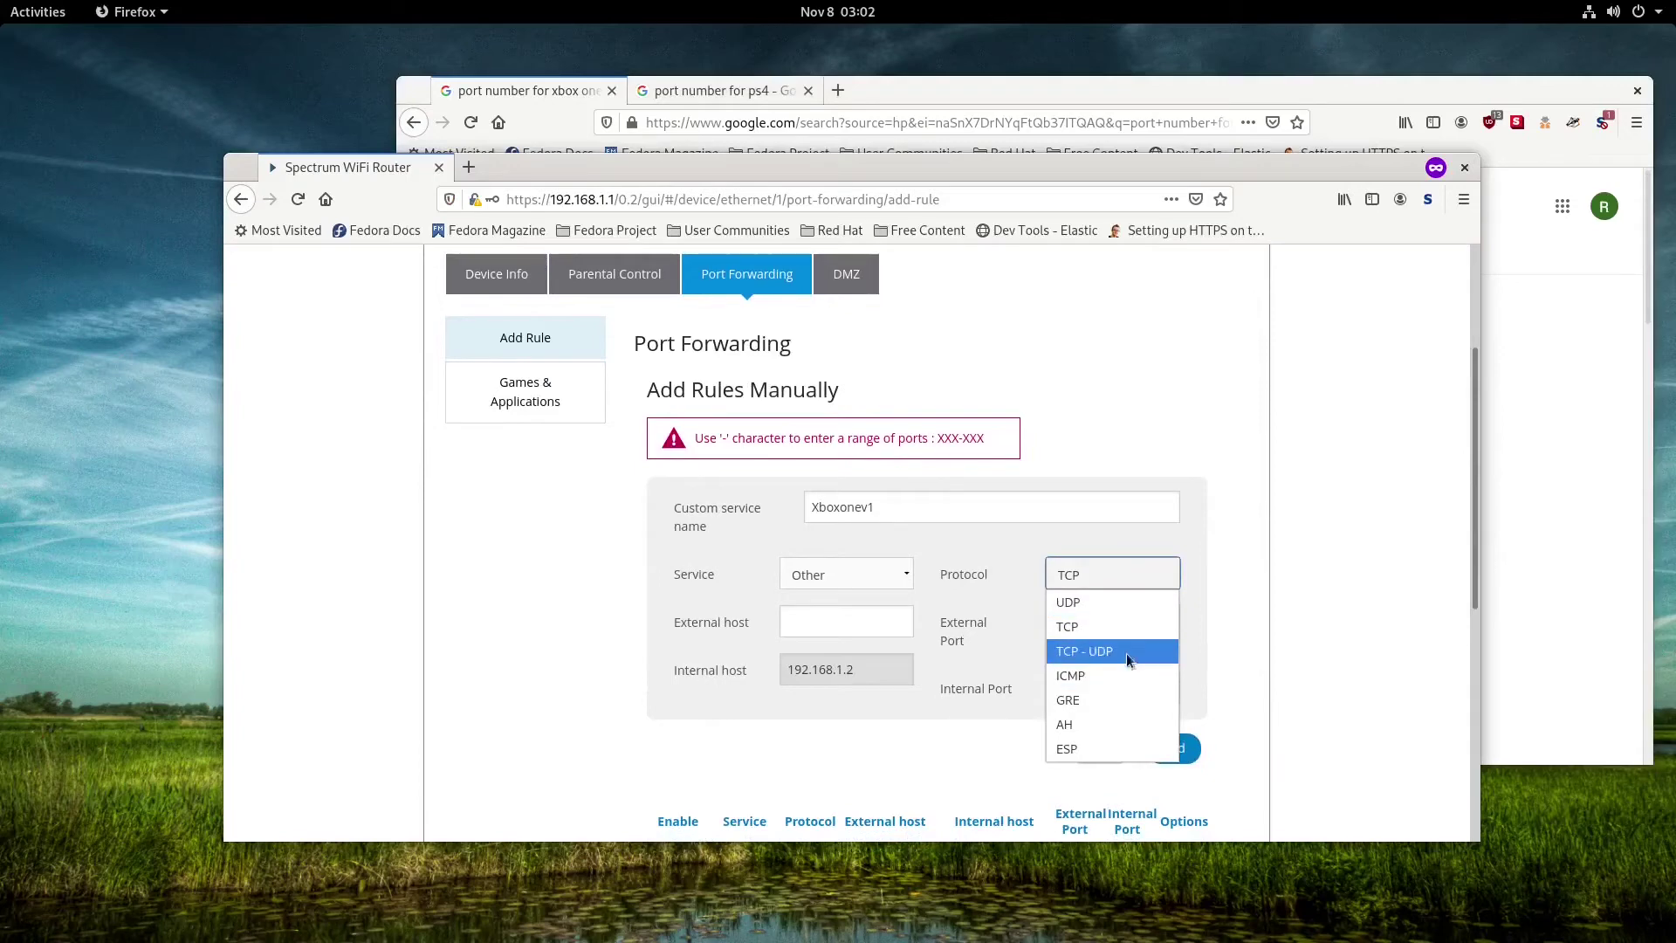
pyautogui.click(1097, 603)
pyautogui.click(1081, 622)
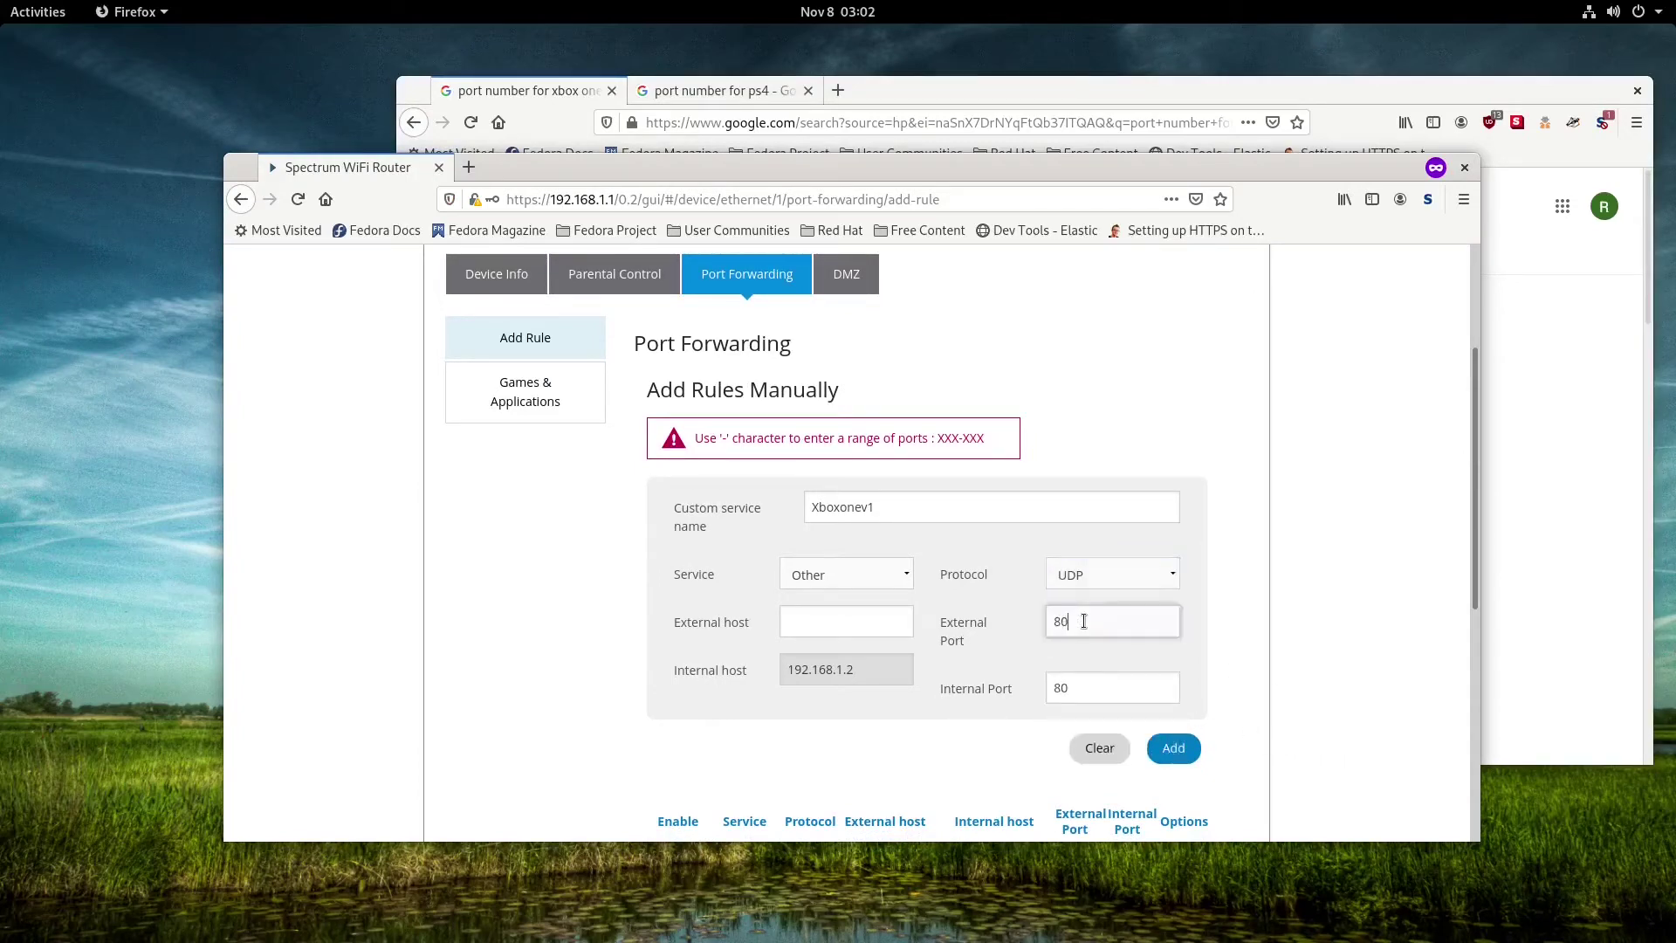
pyautogui.moveTo(1100, 176); pyautogui.dragTo(1203, 421)
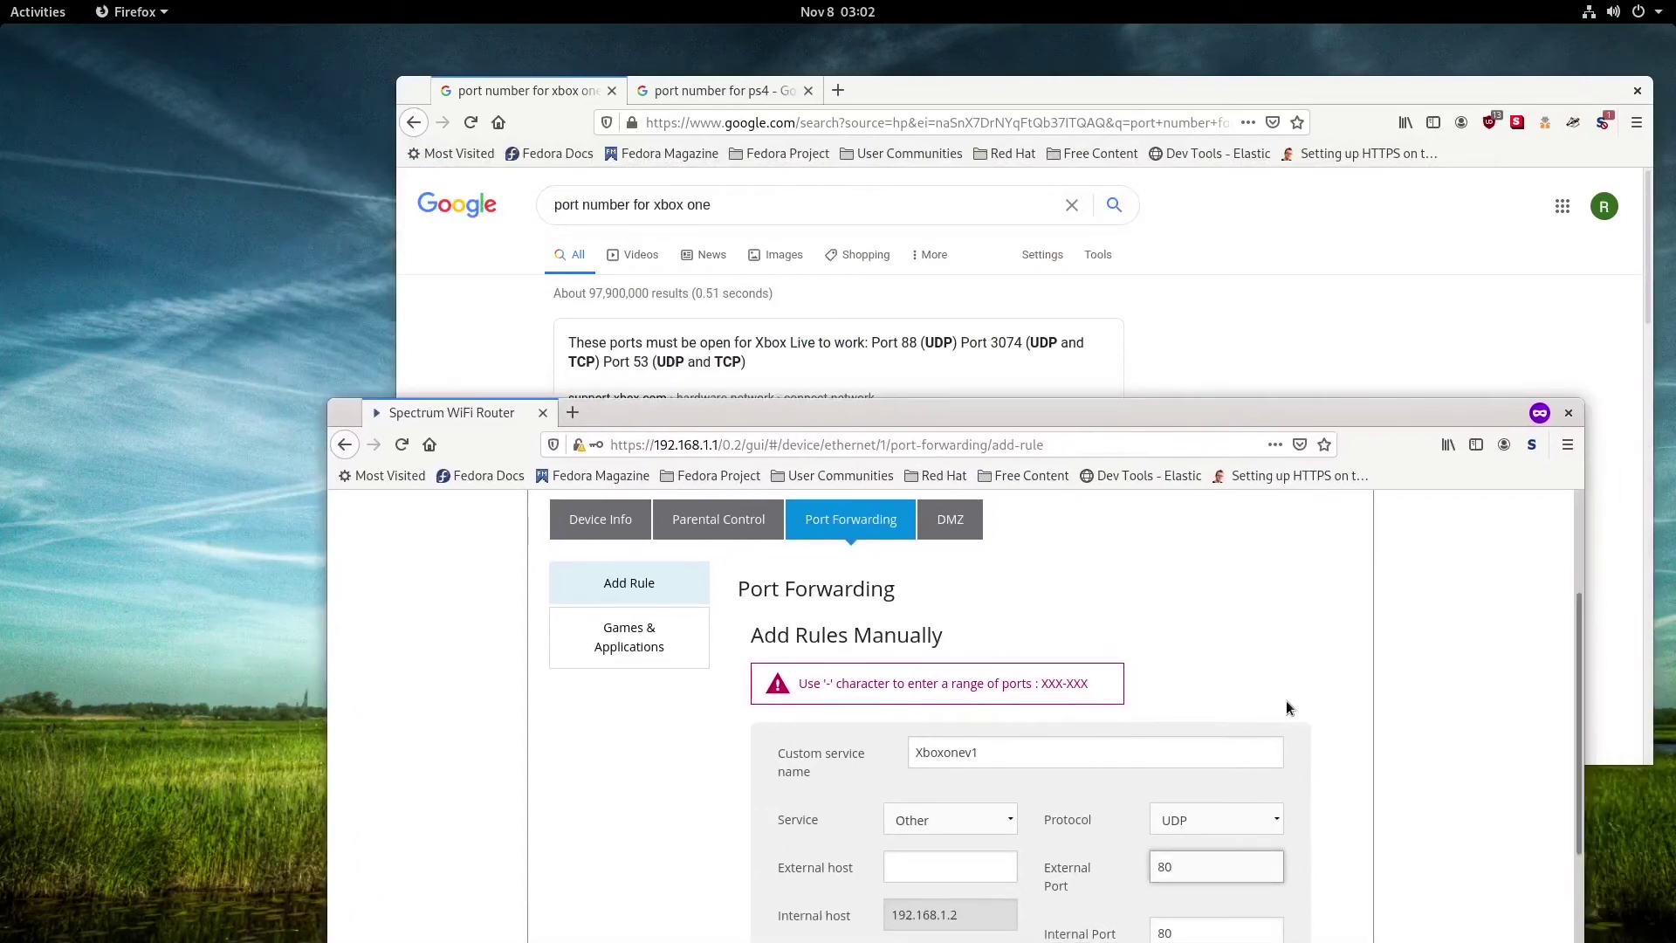
pyautogui.press('BackSpace')
pyautogui.write('8')
pyautogui.press('Tab')
pyautogui.write('88')
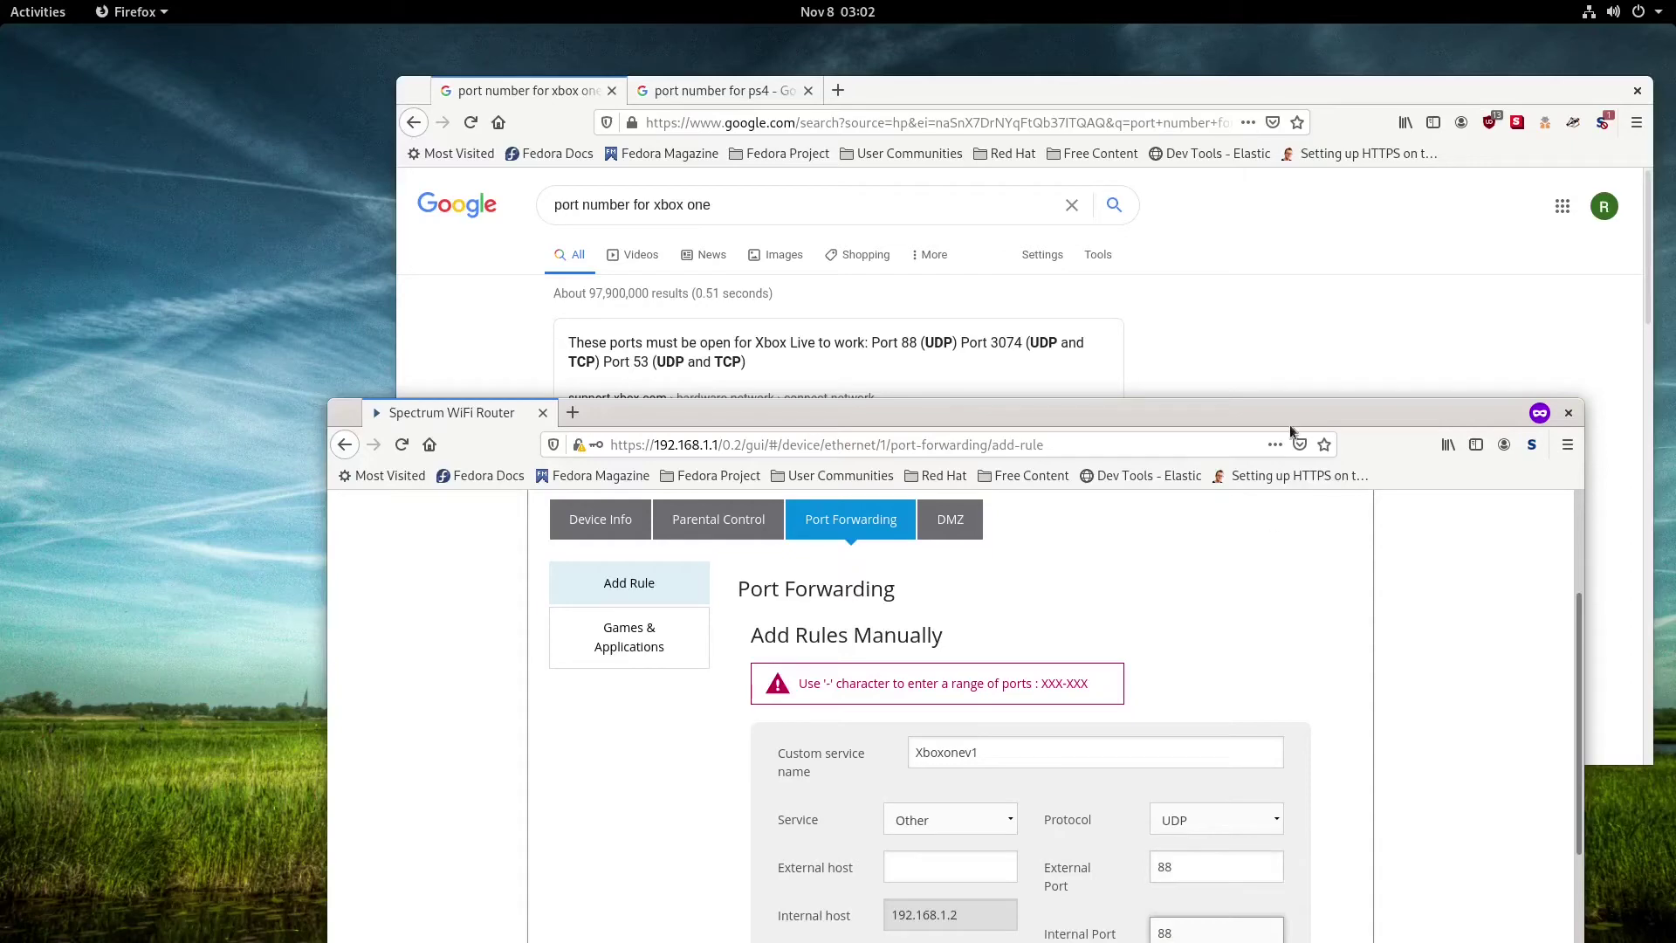
pyautogui.moveTo(955, 428); pyautogui.dragTo(969, 328)
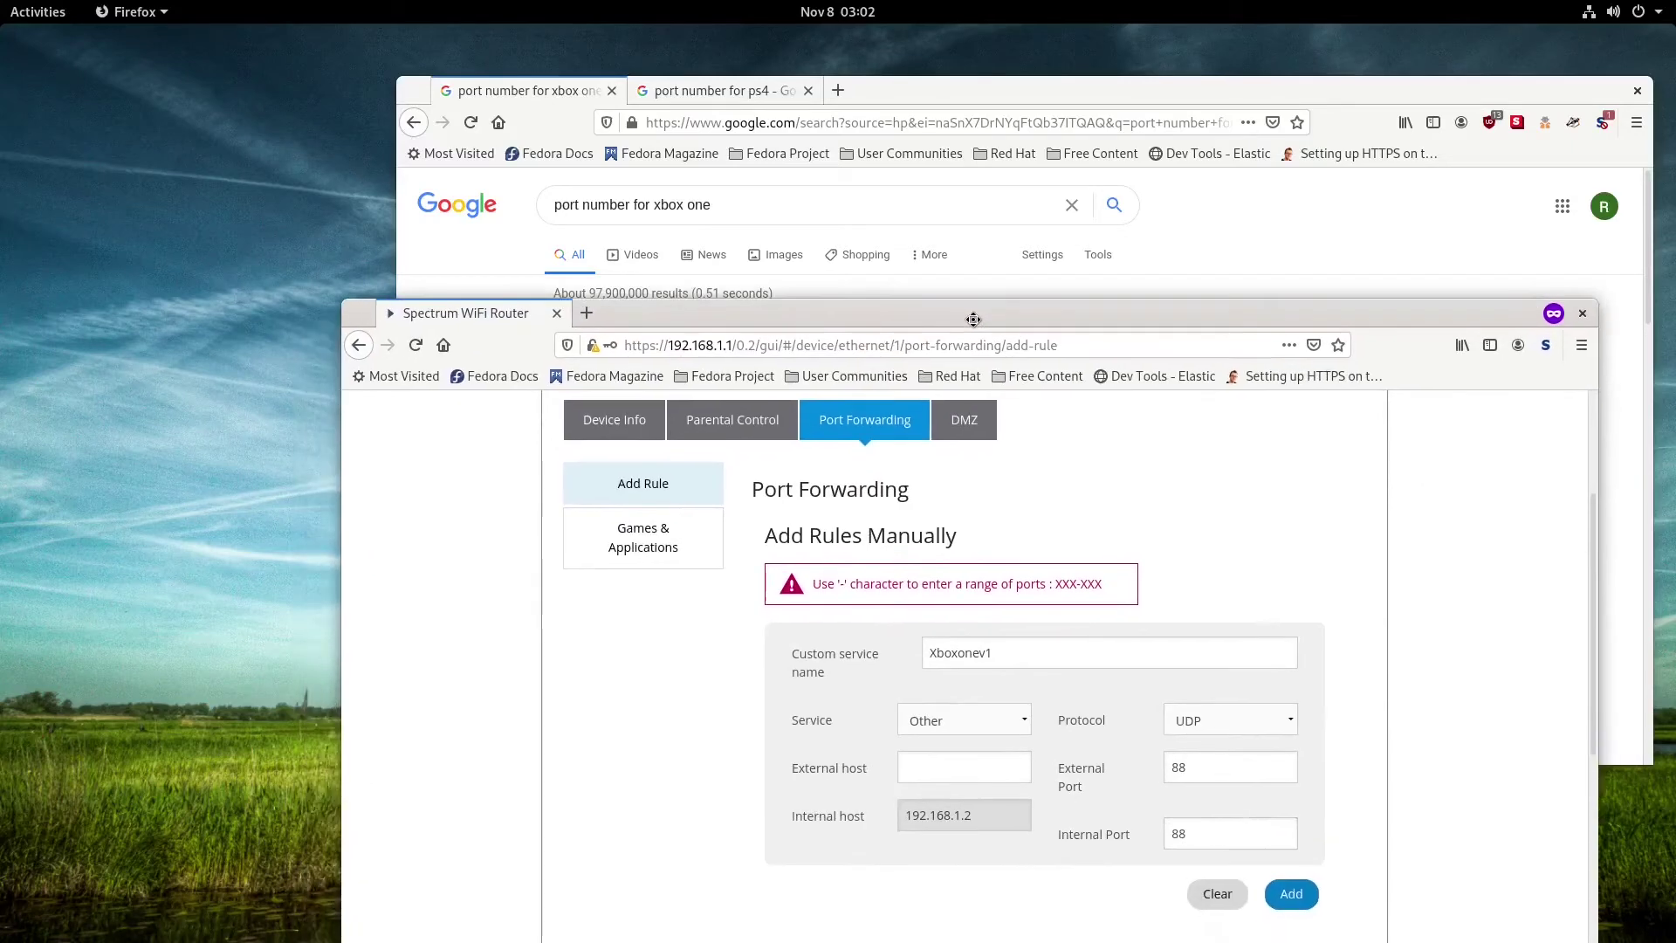
pyautogui.click(1292, 894)
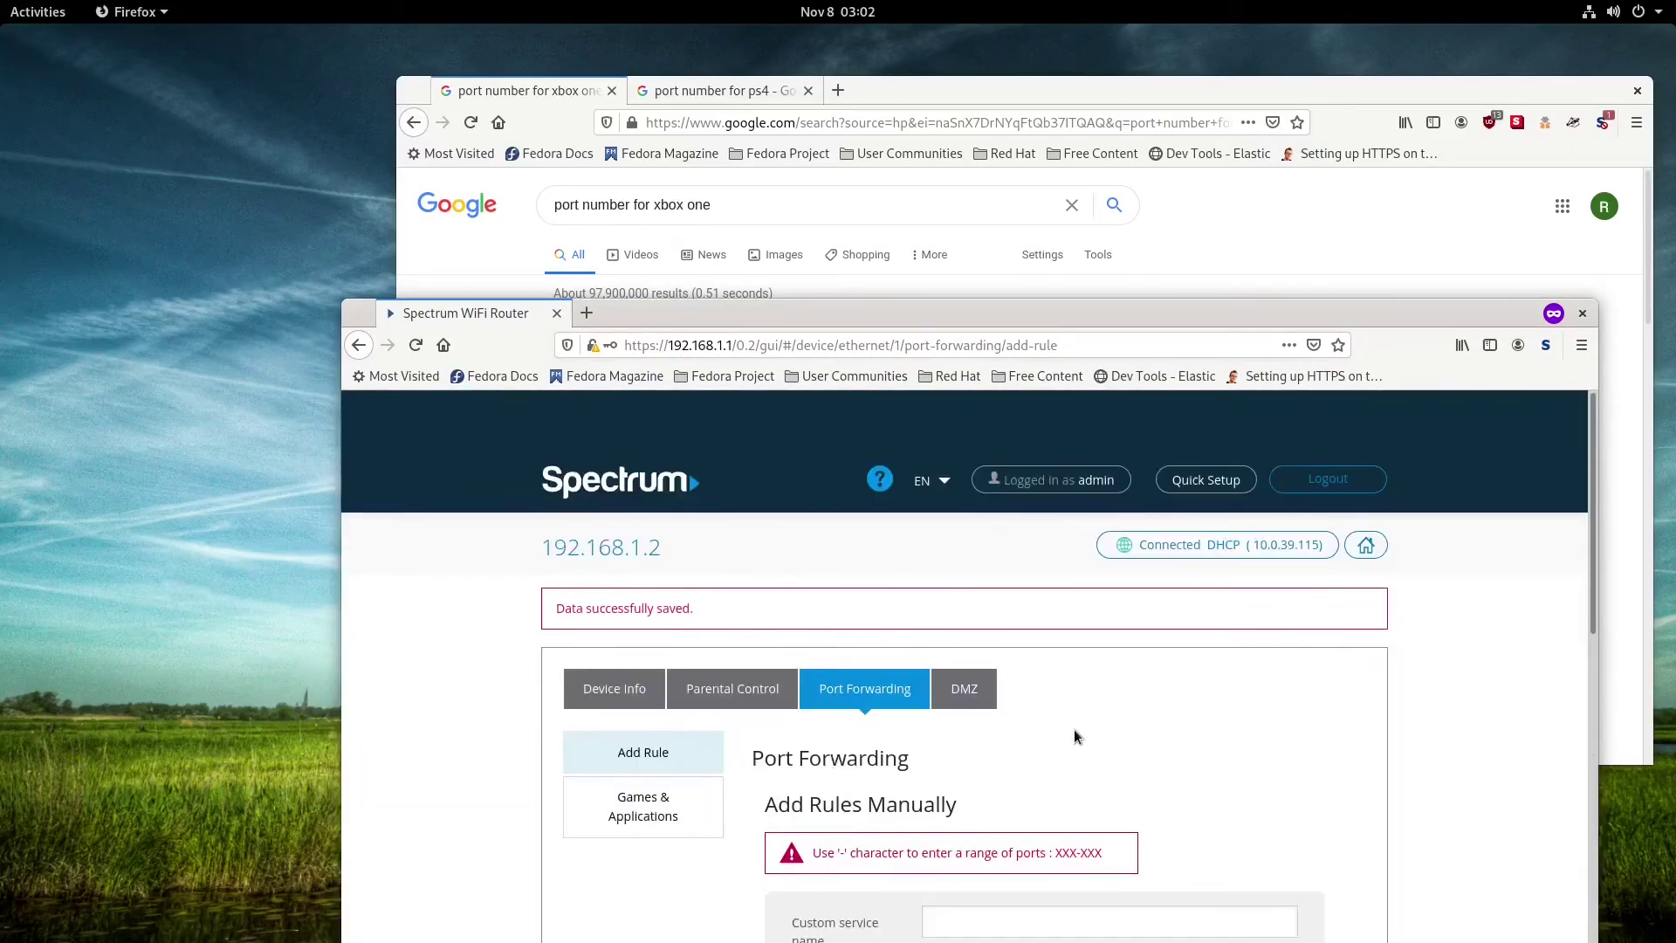
# Step: Fill a new TCP rule with external and internal port 53
pyautogui.scroll(-3, 1205, 801)
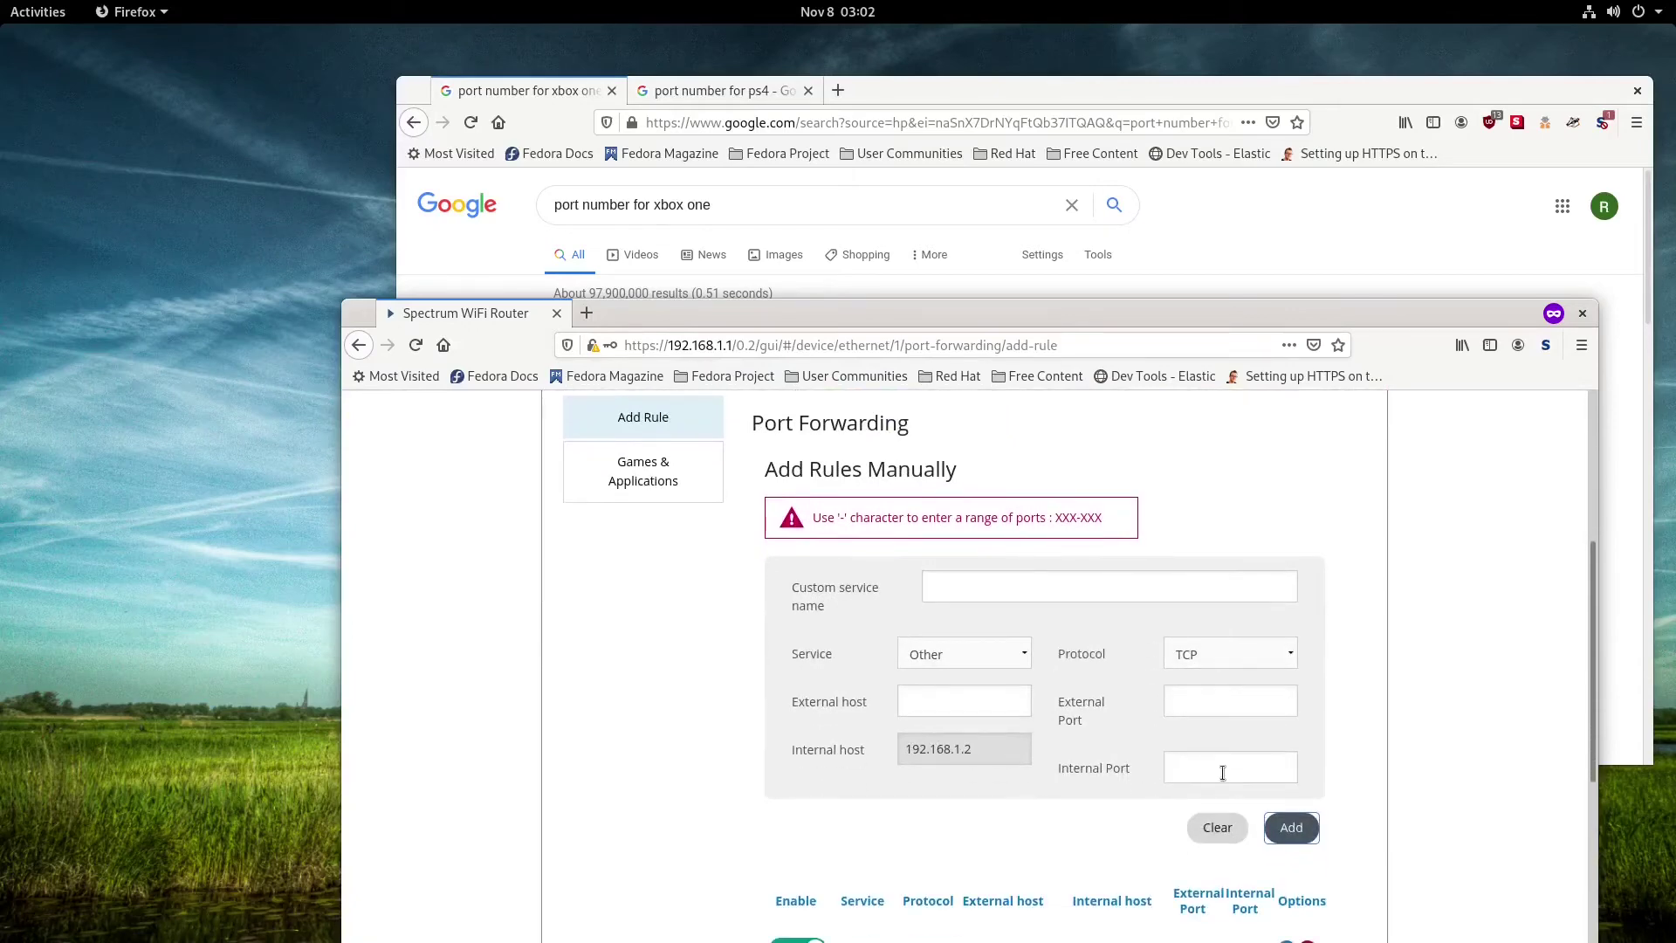
pyautogui.click(968, 586)
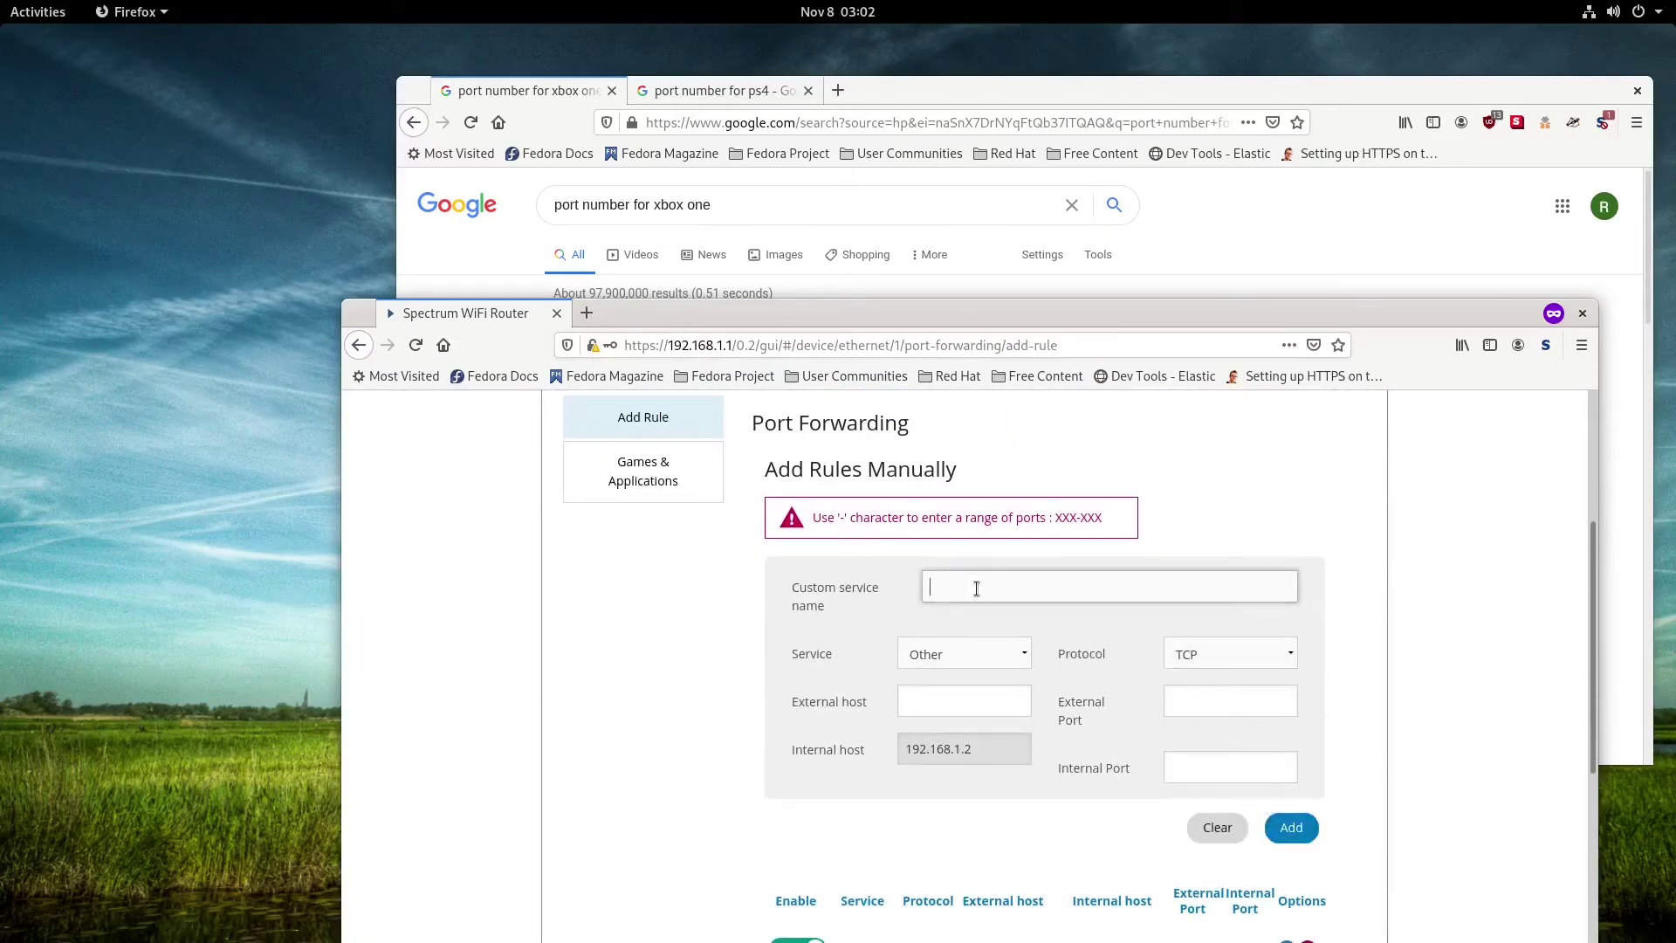
pyautogui.moveTo(838, 314); pyautogui.dragTo(803, 371)
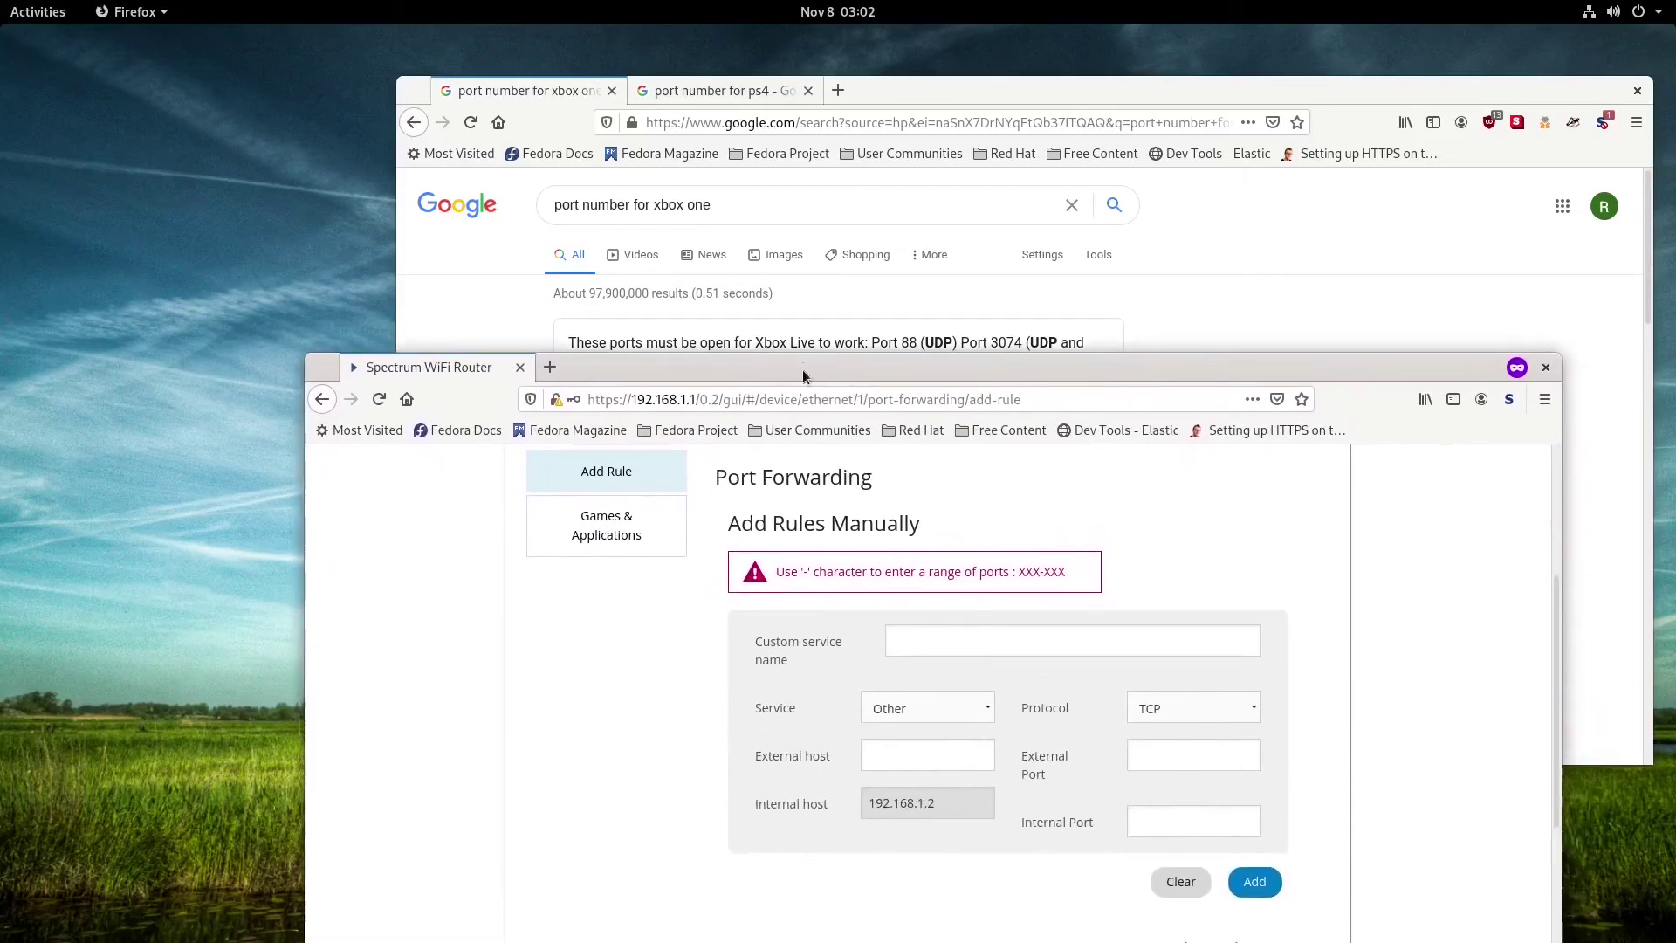
pyautogui.click(887, 758)
pyautogui.click(1215, 765)
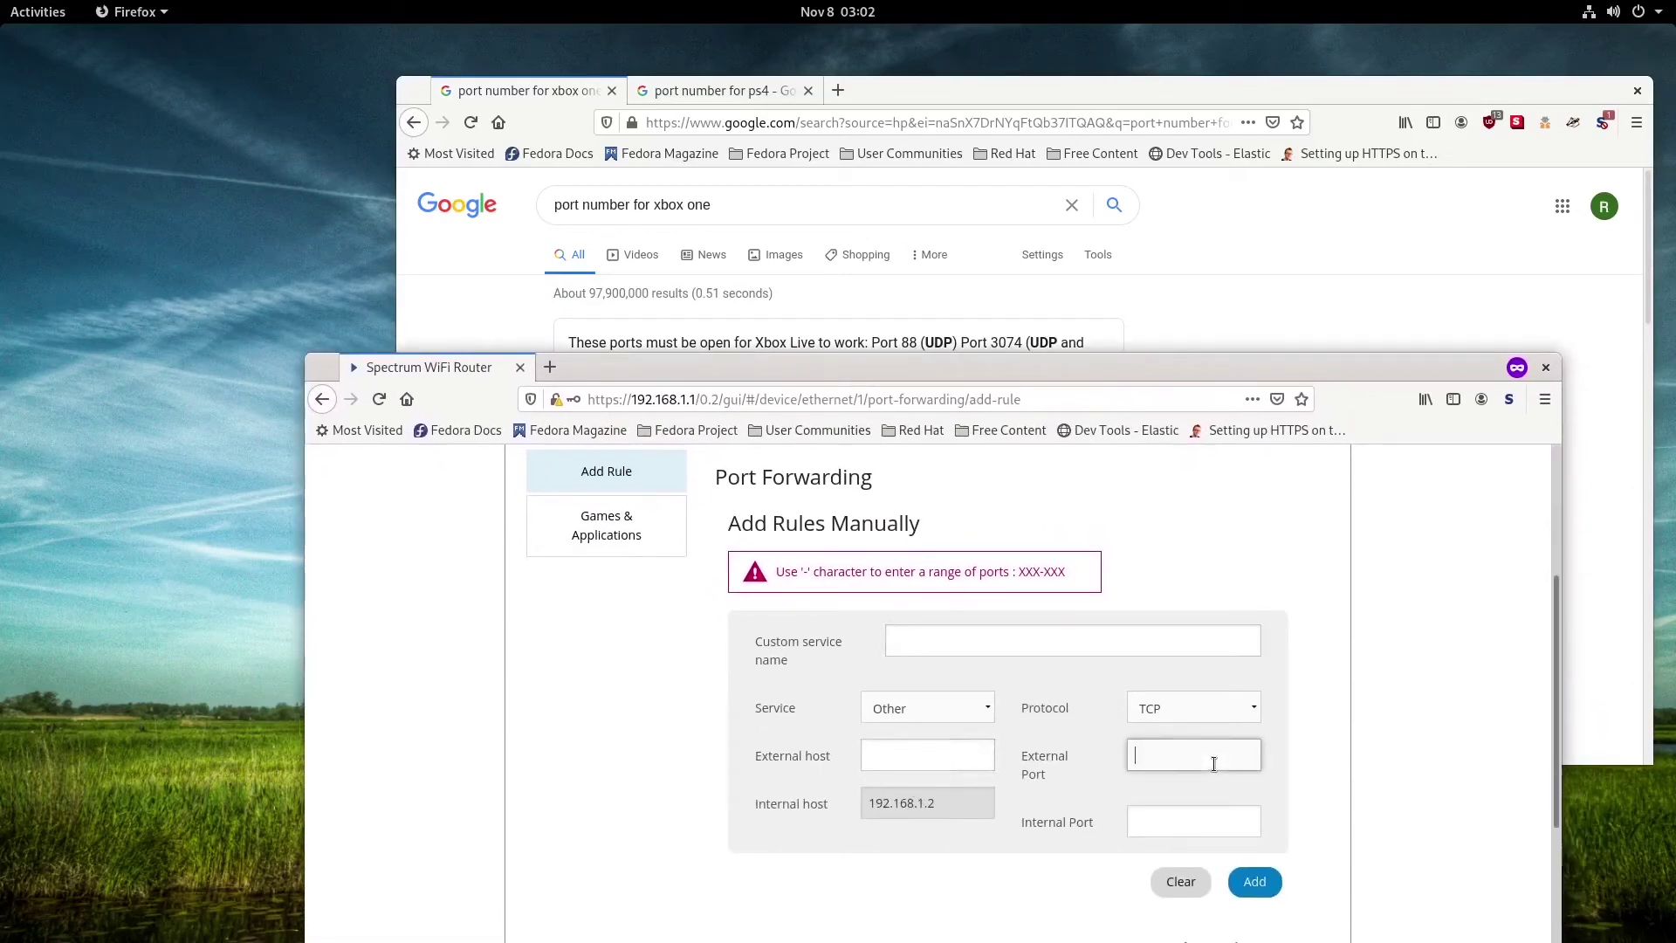
pyautogui.click(1161, 829)
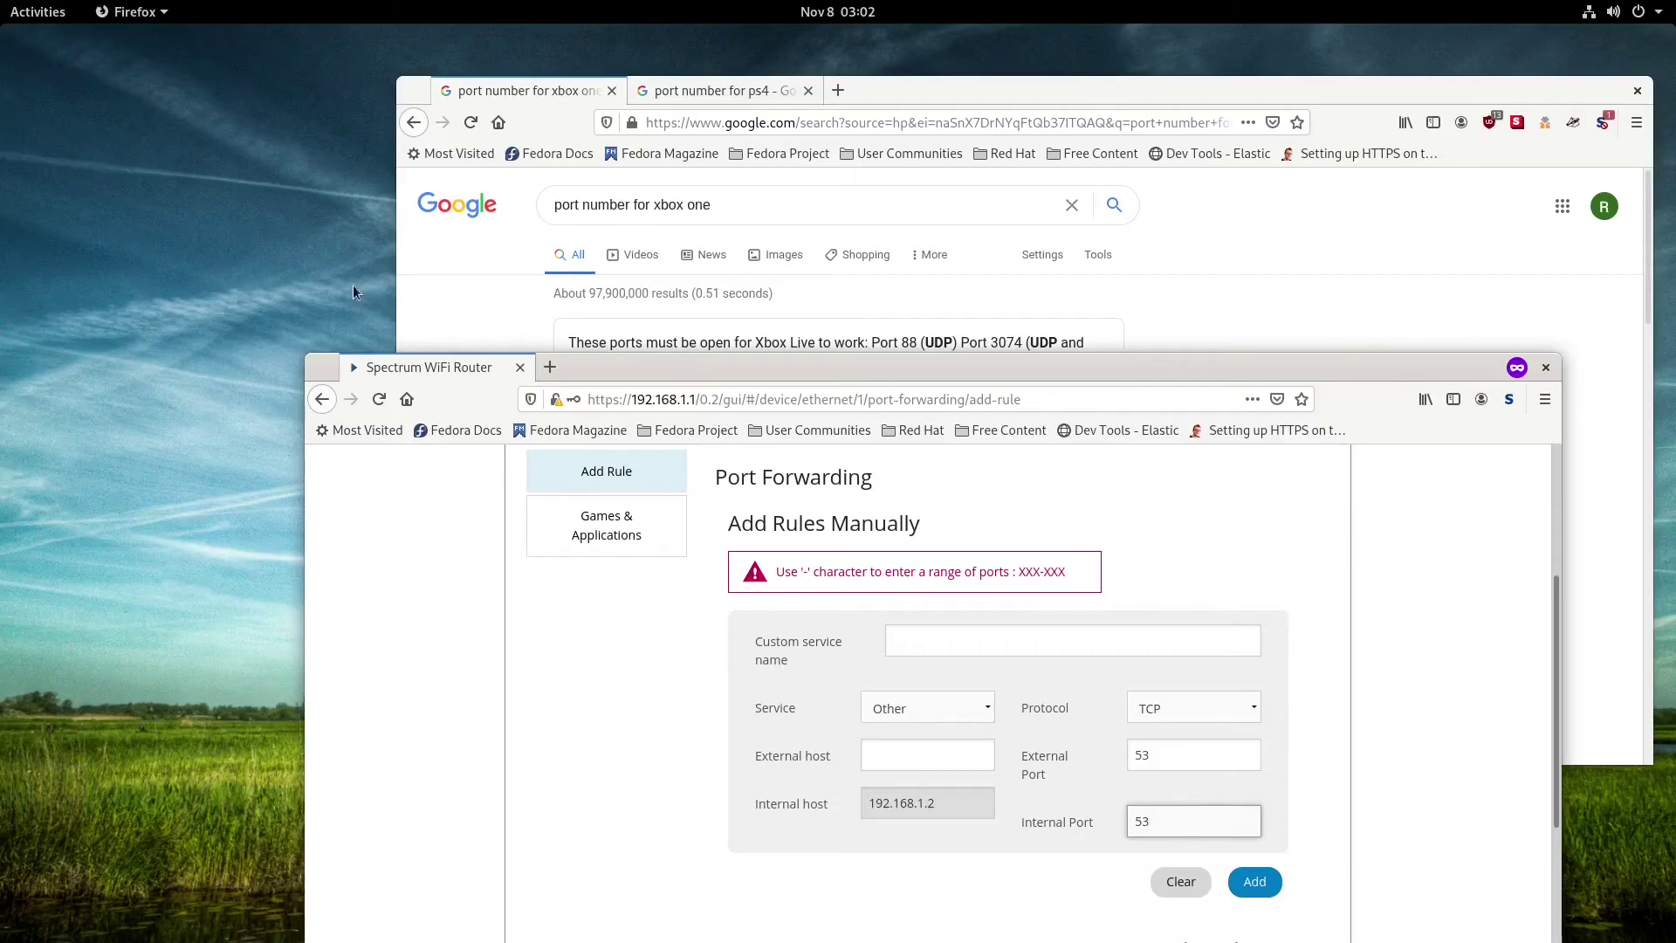
pyautogui.click(43, 19)
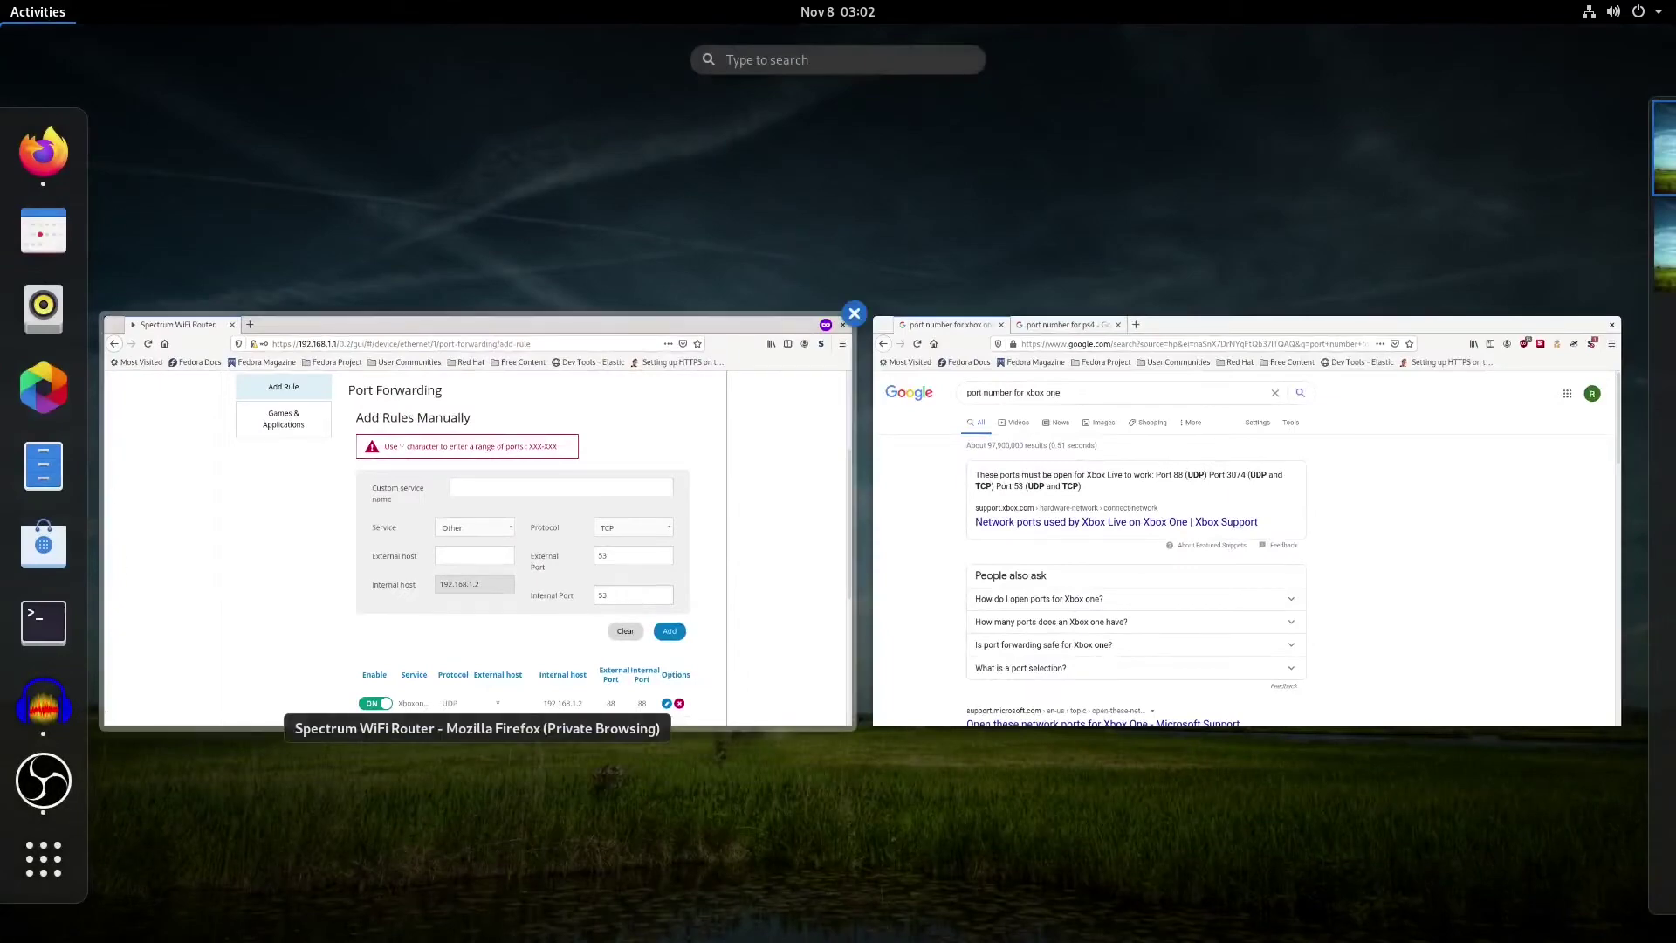
pyautogui.click(56, 630)
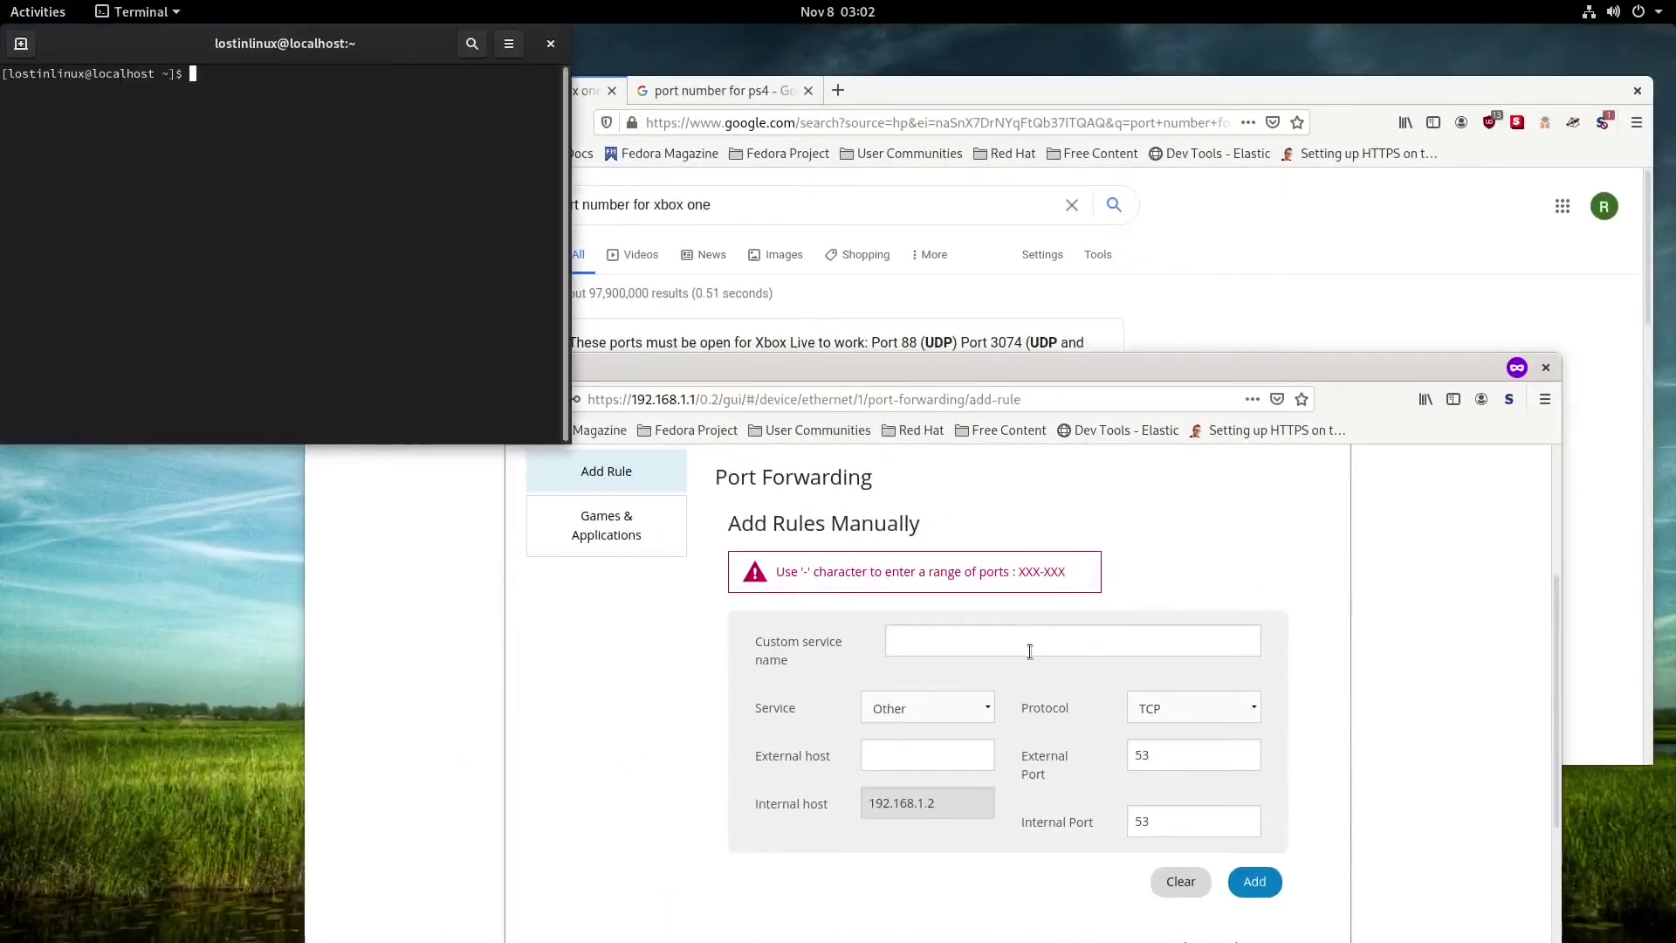
pyautogui.write('ping www.gogoe')
pyautogui.press('BackSpace')
pyautogui.press('BackSpace')
pyautogui.press('BackSpace')
pyautogui.write('oogle.com')
pyautogui.press('Return')
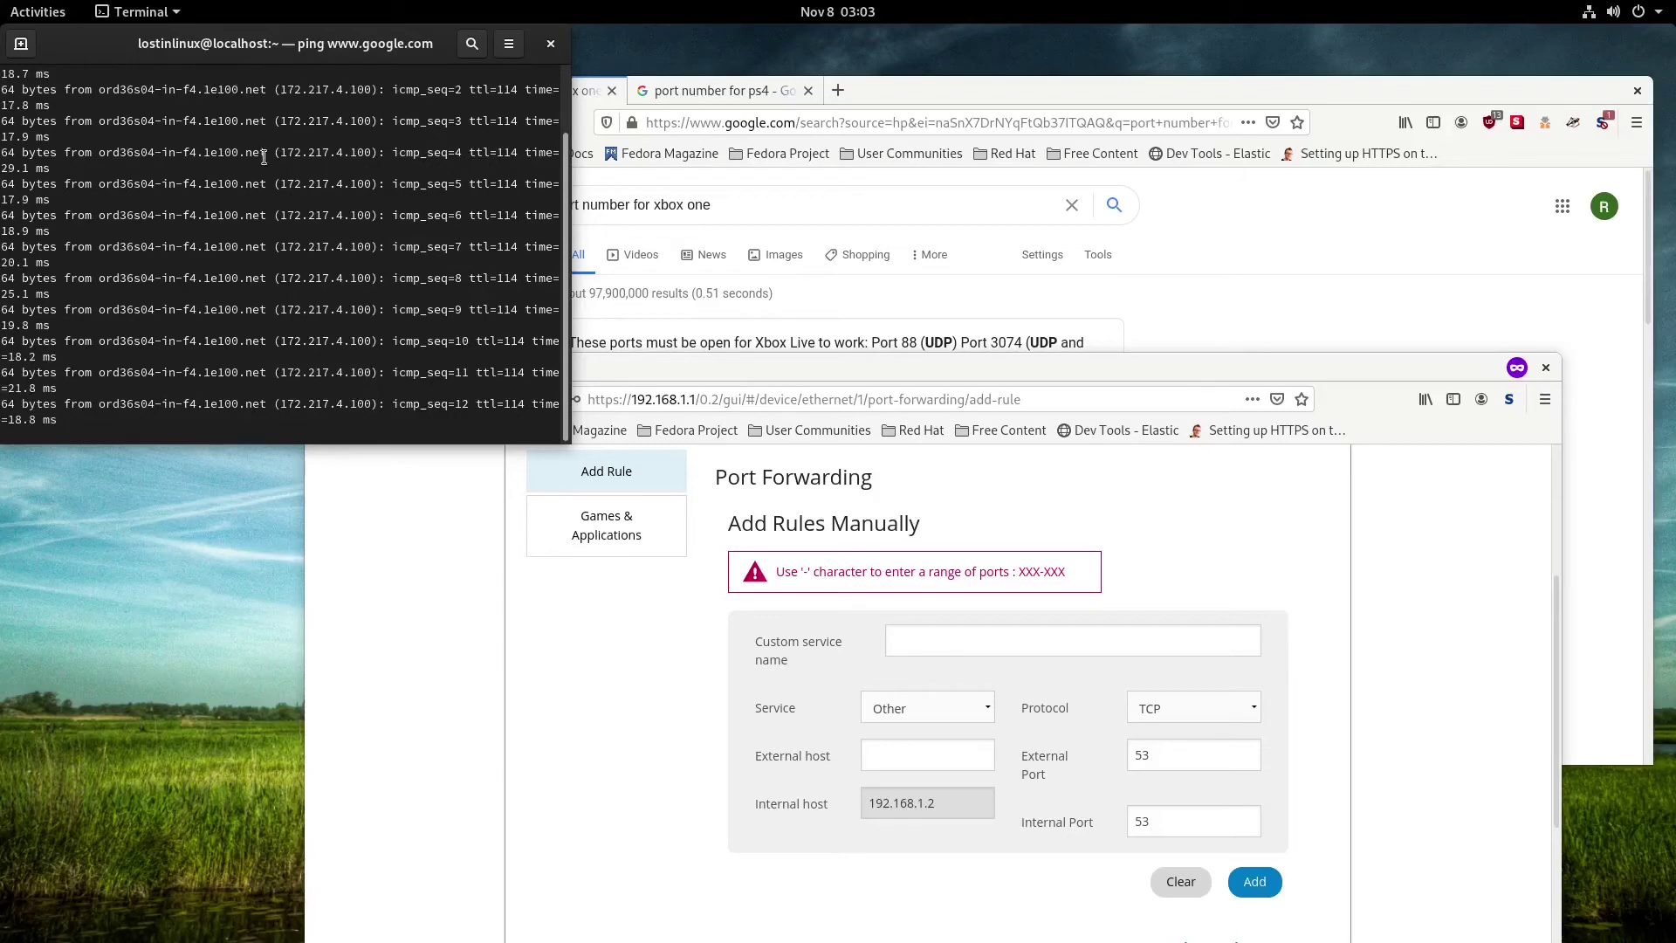
# Step: Stop the ping, close the terminal, and bring the router's rule form back into view
pyautogui.scroll(1, 259, 158)
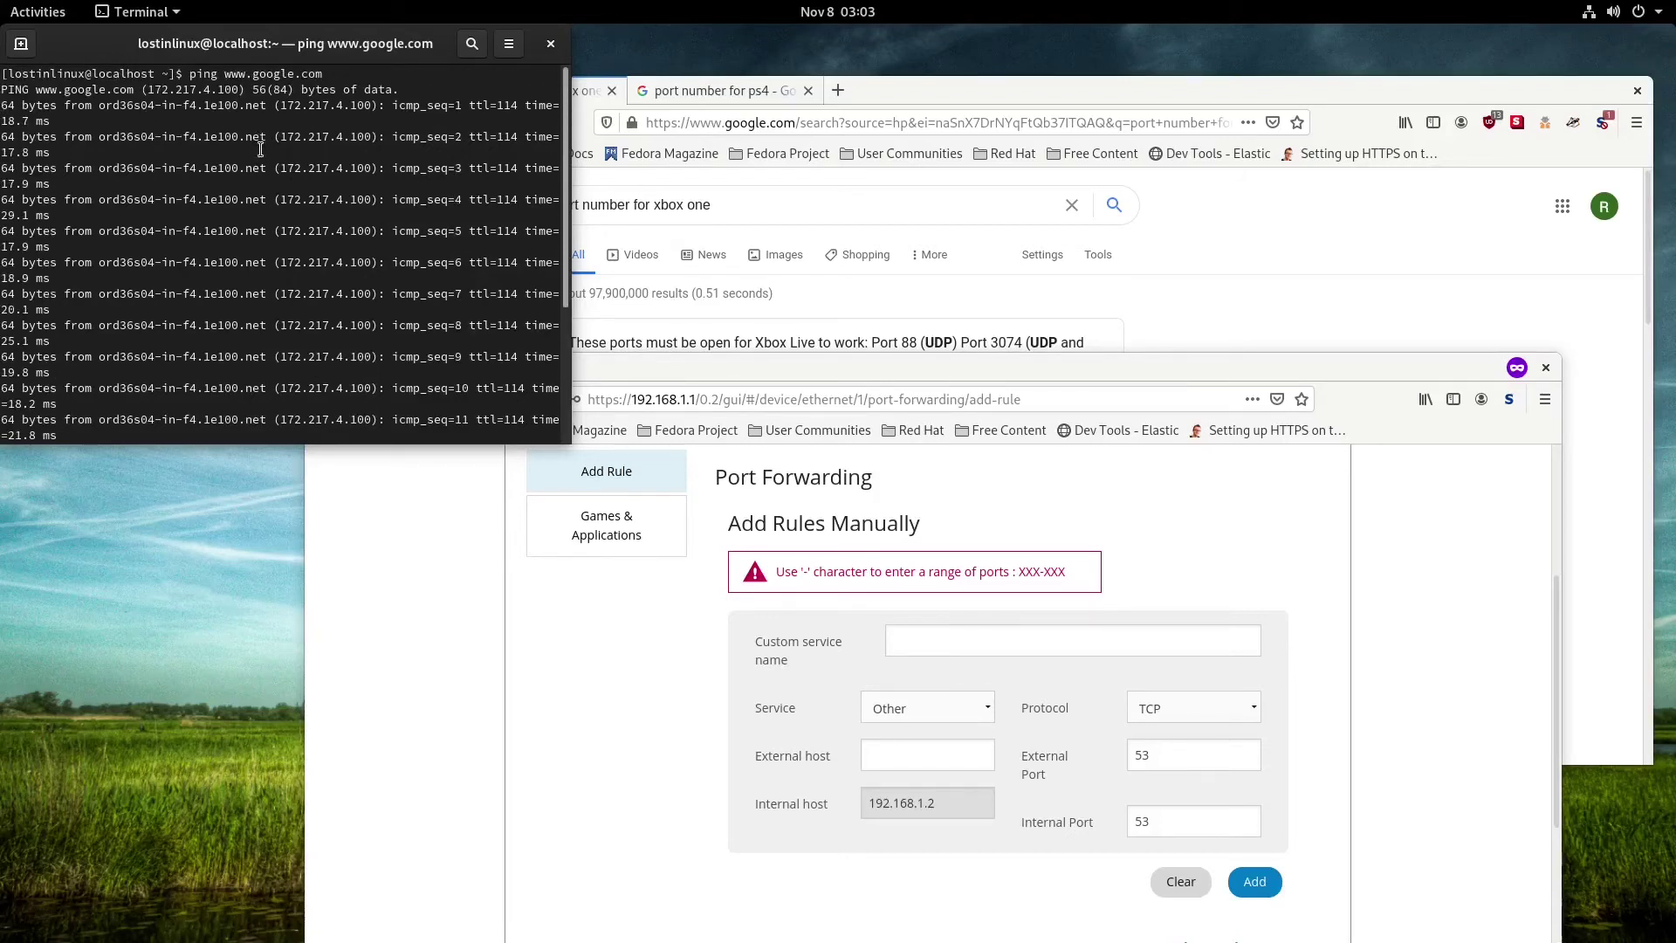
pyautogui.hotkey('ctrl', 'c')
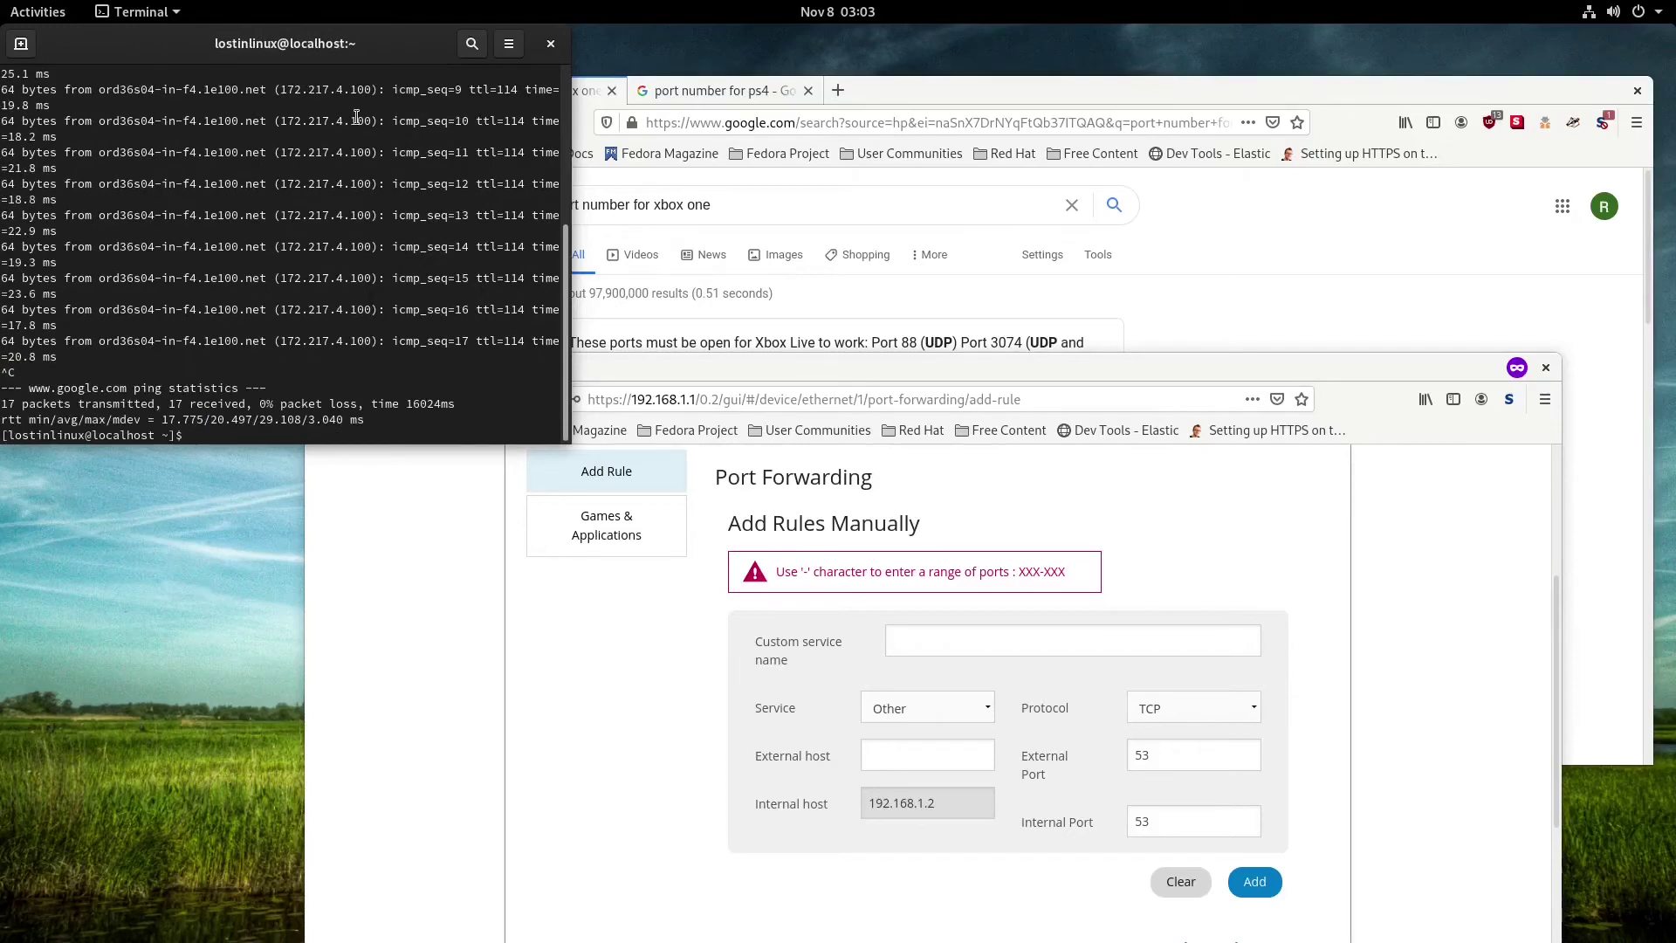
pyautogui.click(550, 42)
pyautogui.moveTo(830, 373); pyautogui.dragTo(799, 174)
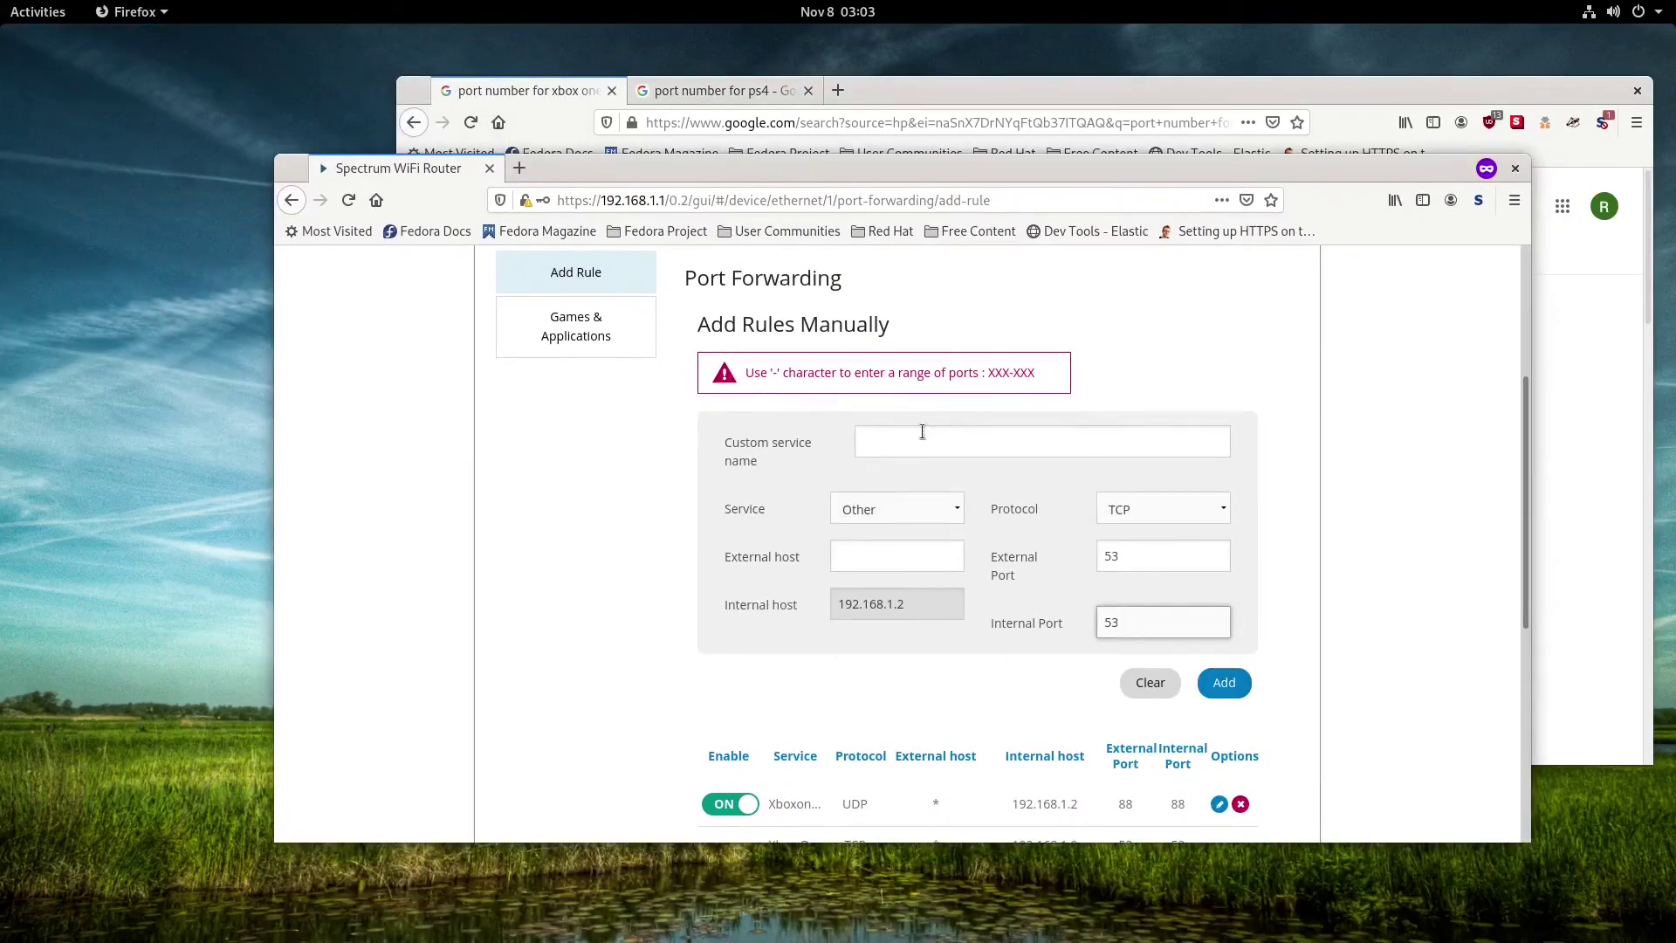
# Step: Set the port 53 rule's protocol to TCP - UDP, review the rule table, and try adding it
pyautogui.click(1183, 513)
pyautogui.click(1171, 585)
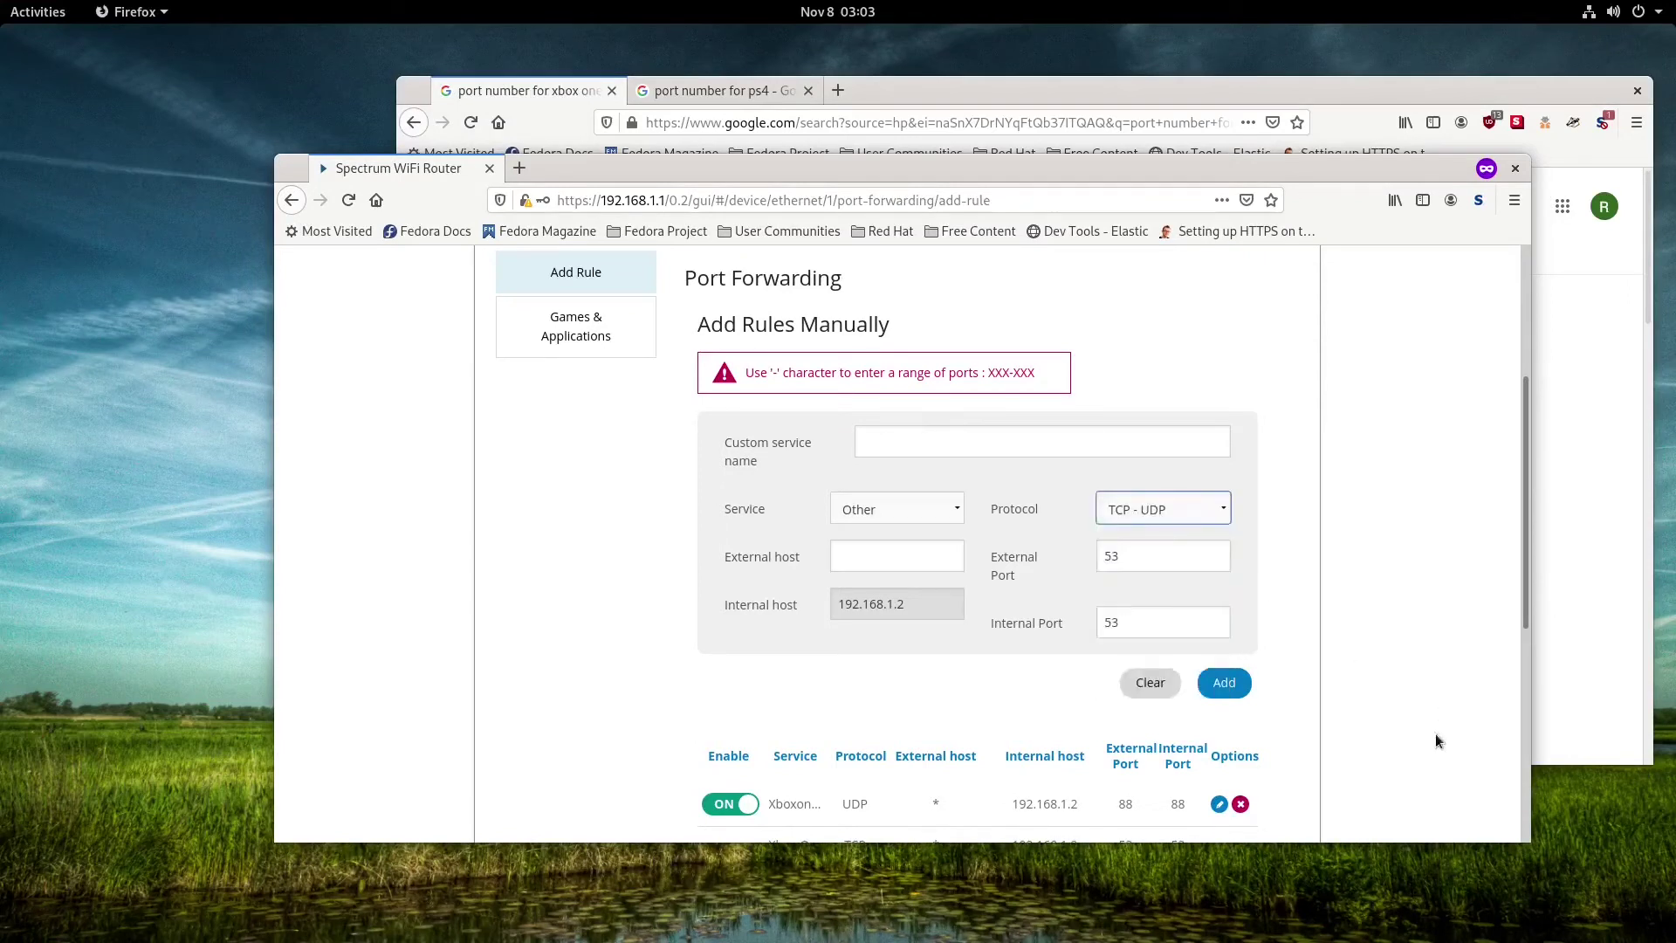
pyautogui.scroll(-1, 1271, 700)
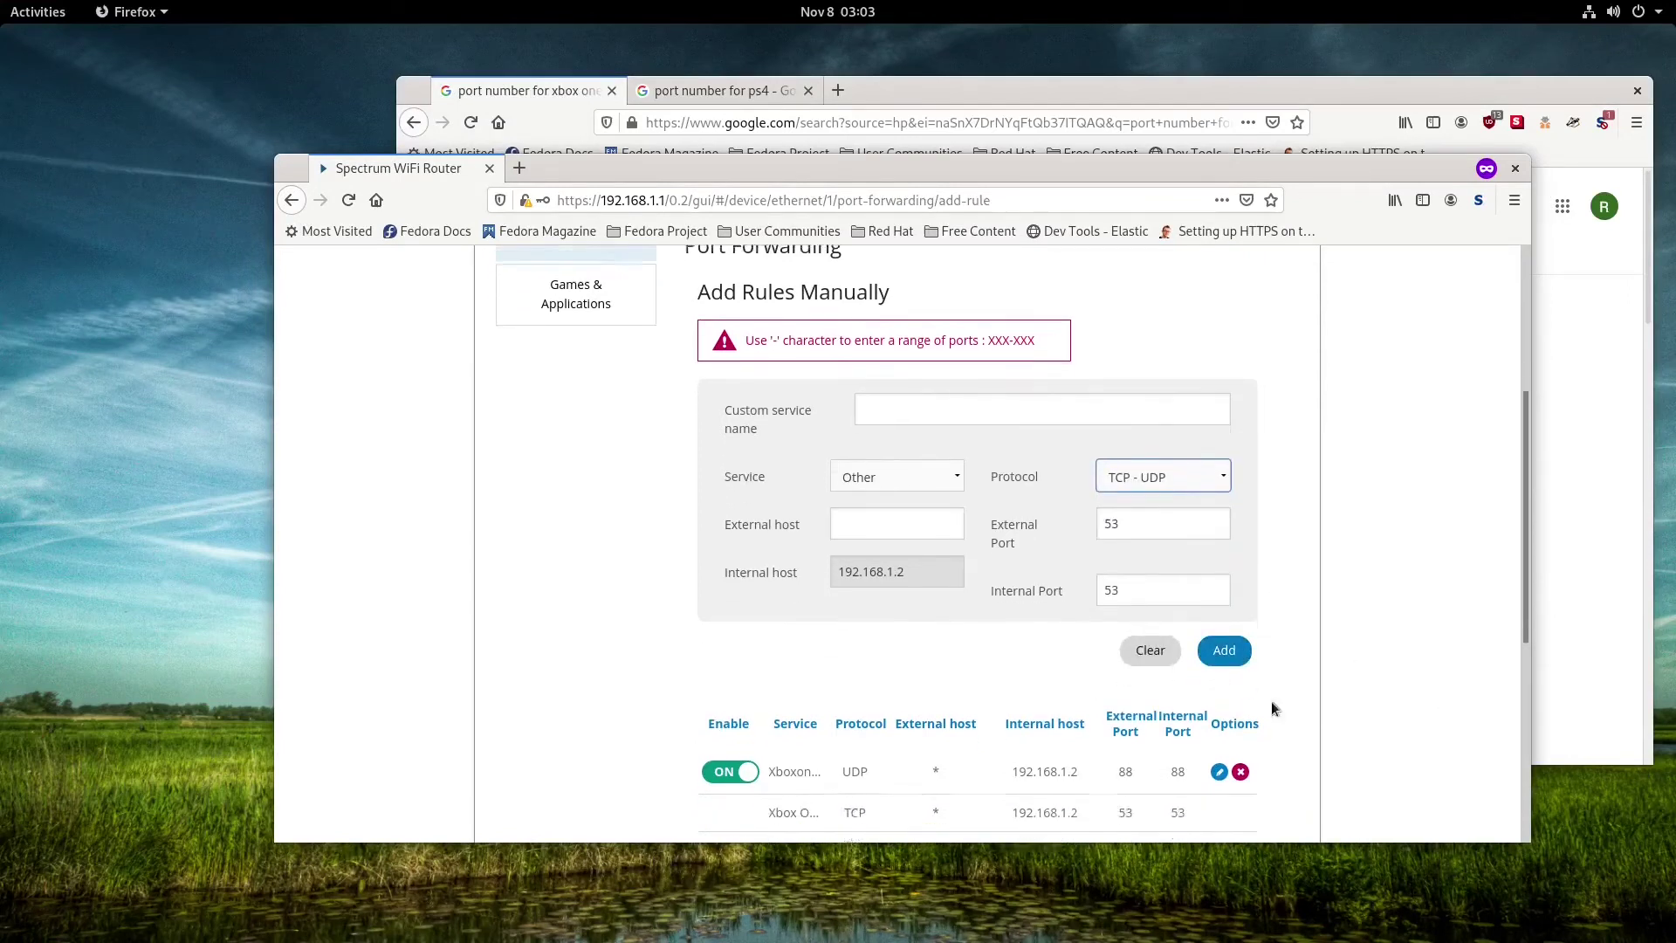
pyautogui.scroll(-1, 1286, 664)
pyautogui.scroll(-2, 1286, 657)
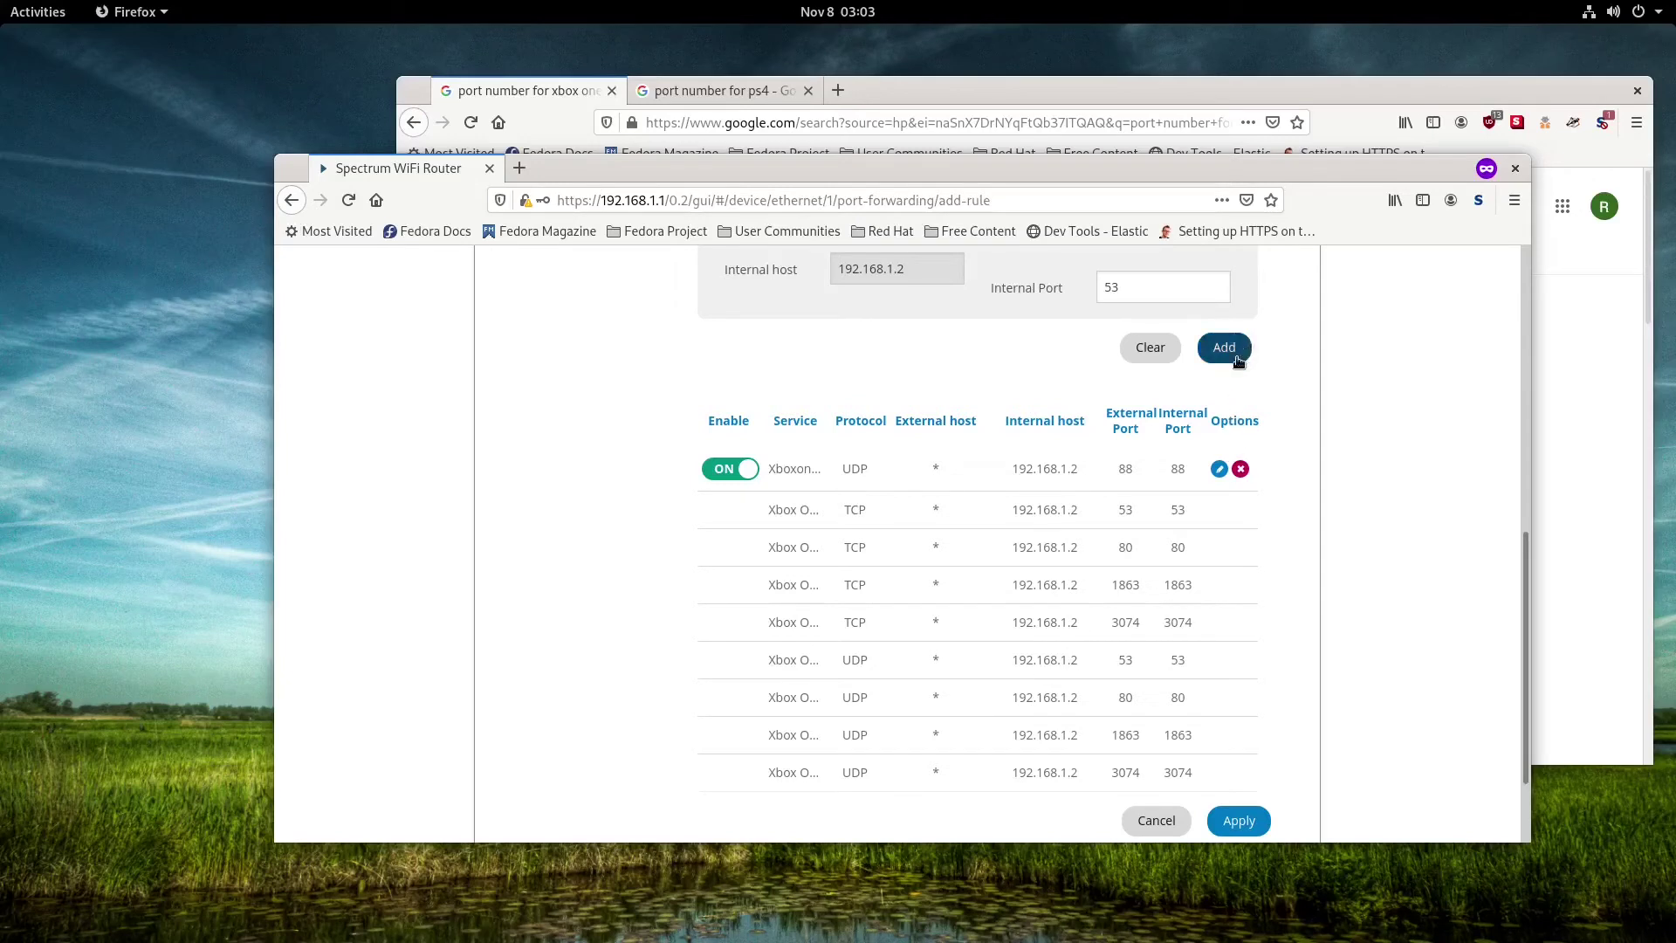
pyautogui.scroll(3, 1241, 385)
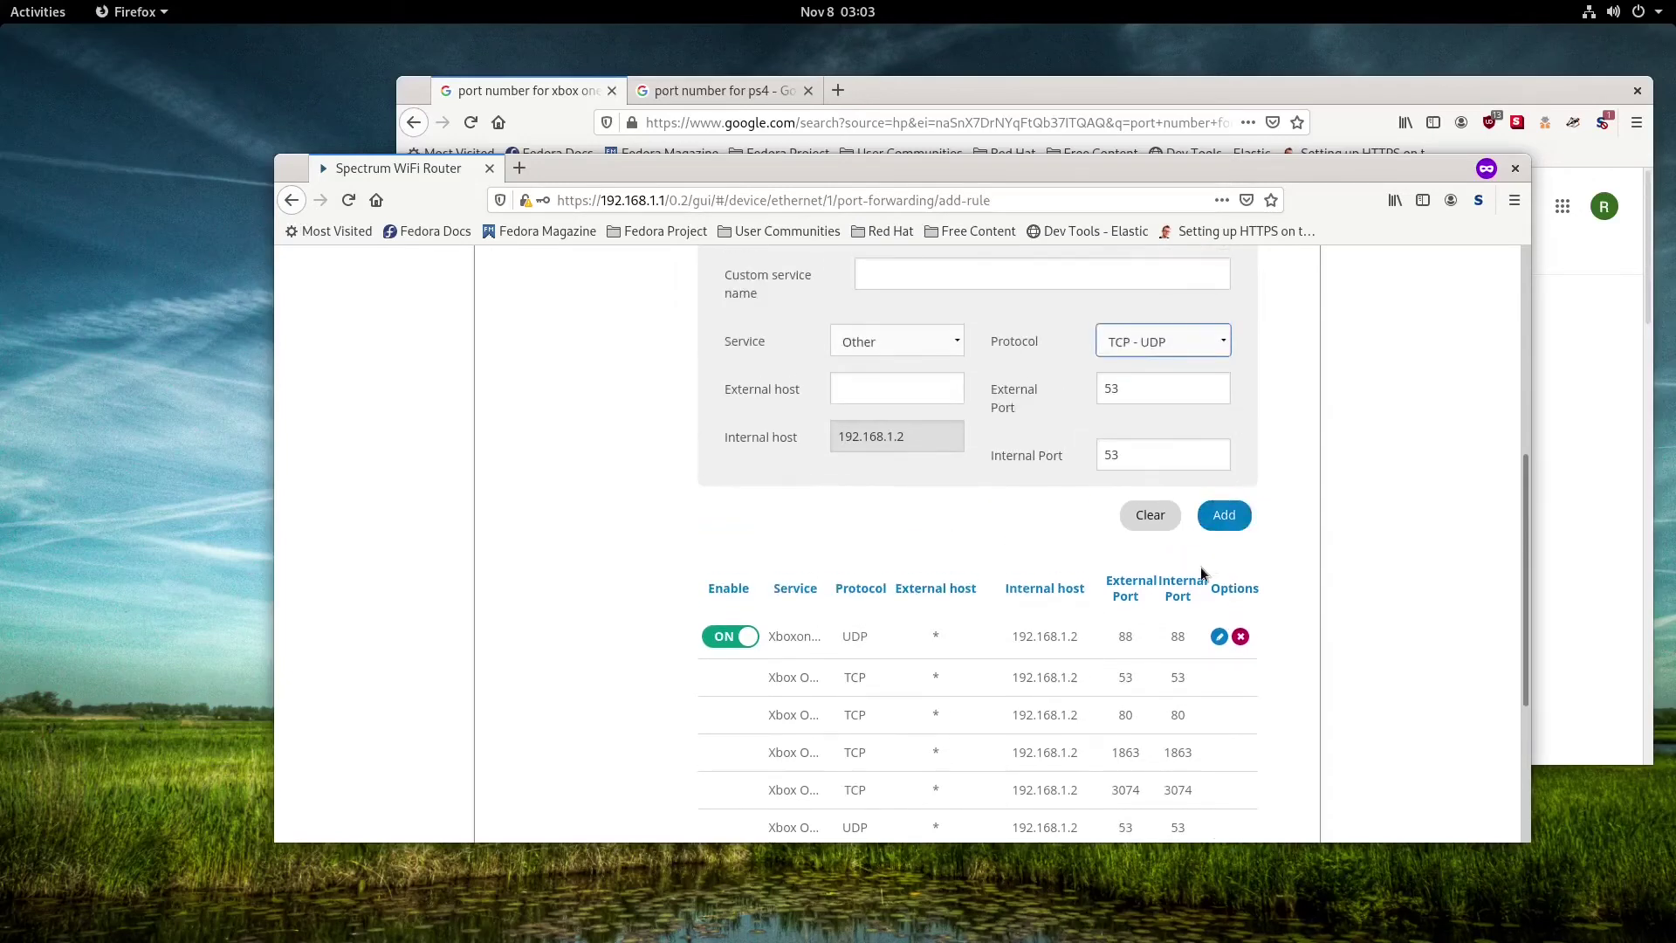
pyautogui.click(1240, 521)
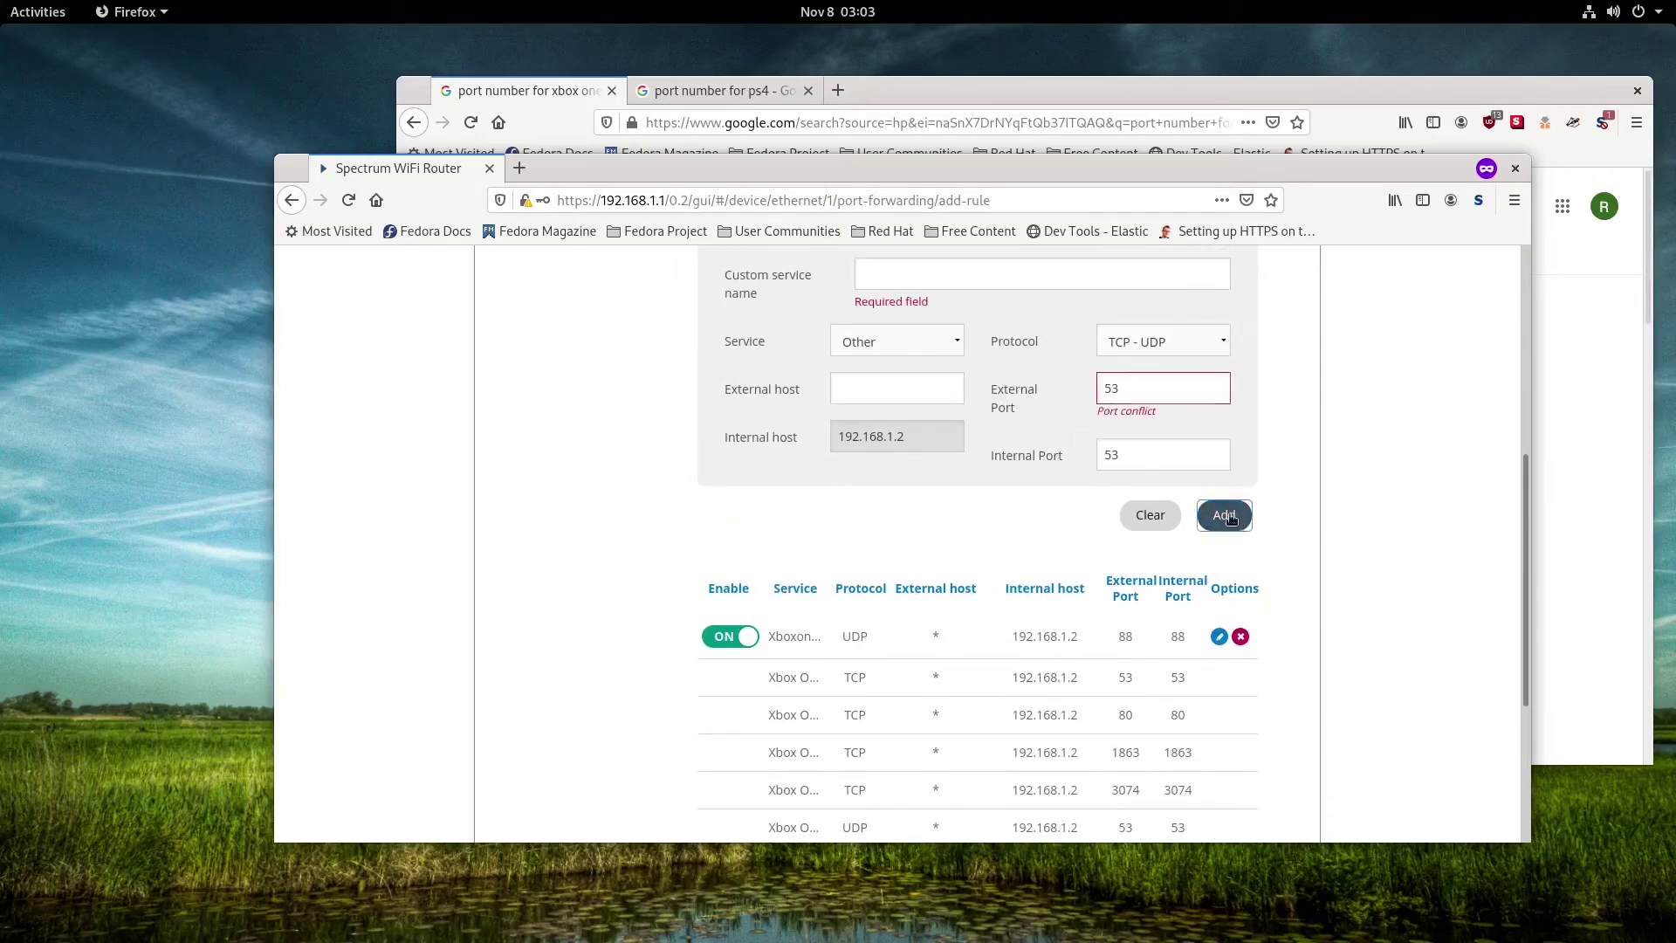
# Step: Name the port 53 rule 'xbox one rule' and try adding it
pyautogui.click(952, 285)
pyautogui.write('xbon')
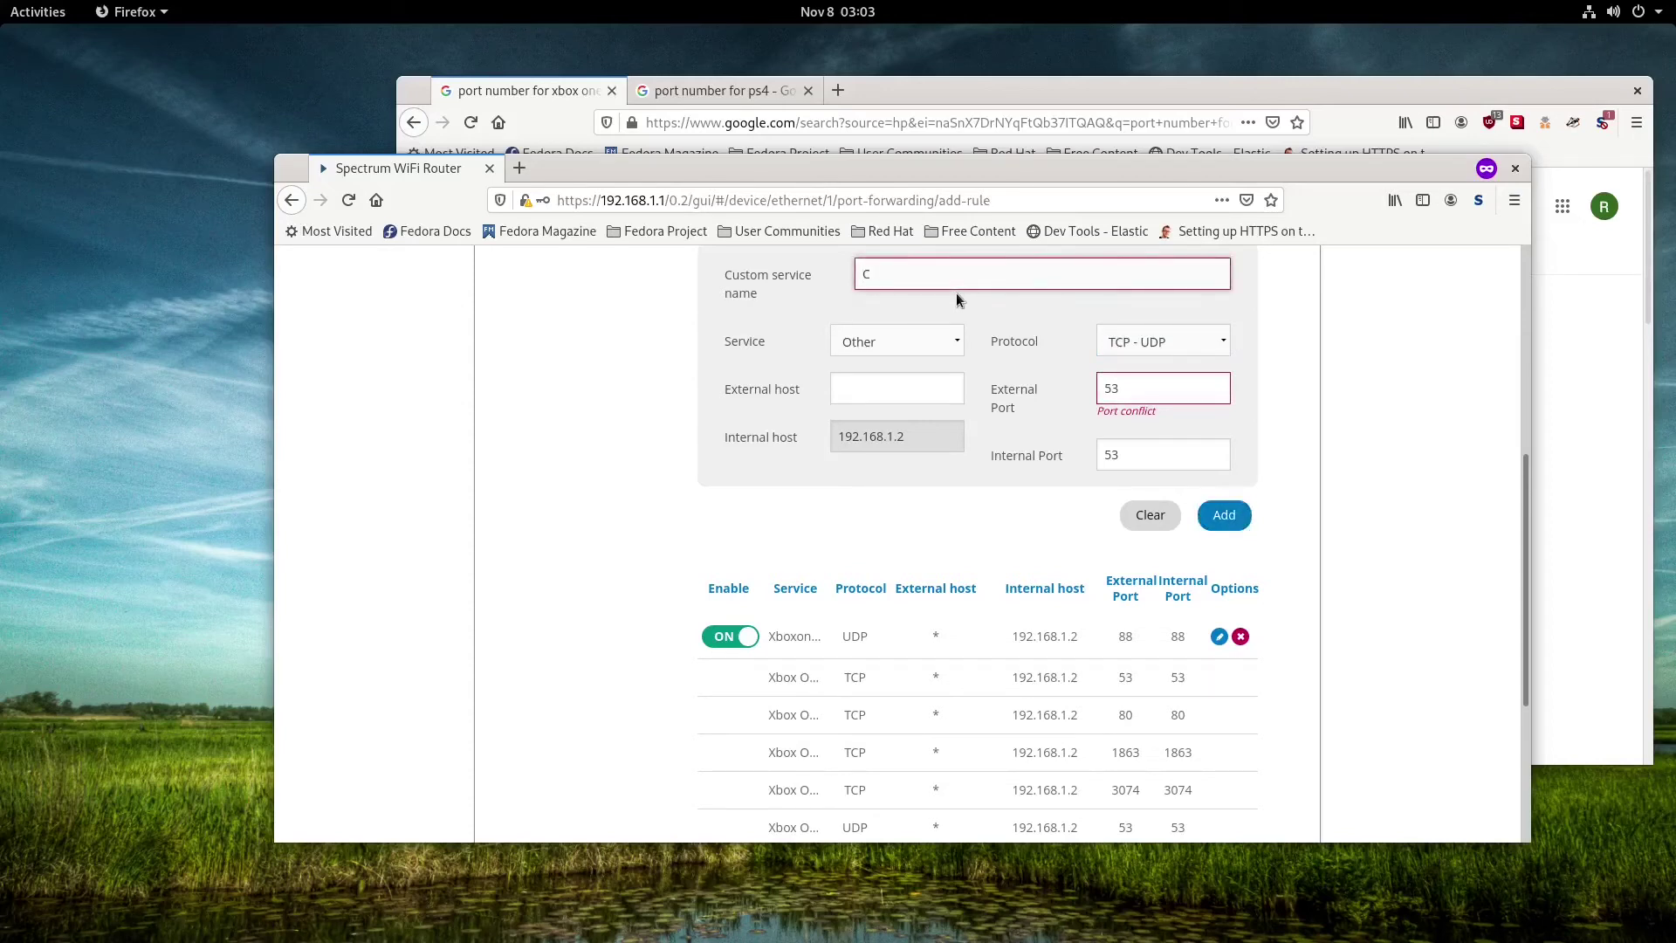
pyautogui.press('BackSpace')
pyautogui.write('x one rule')
pyautogui.click(1222, 517)
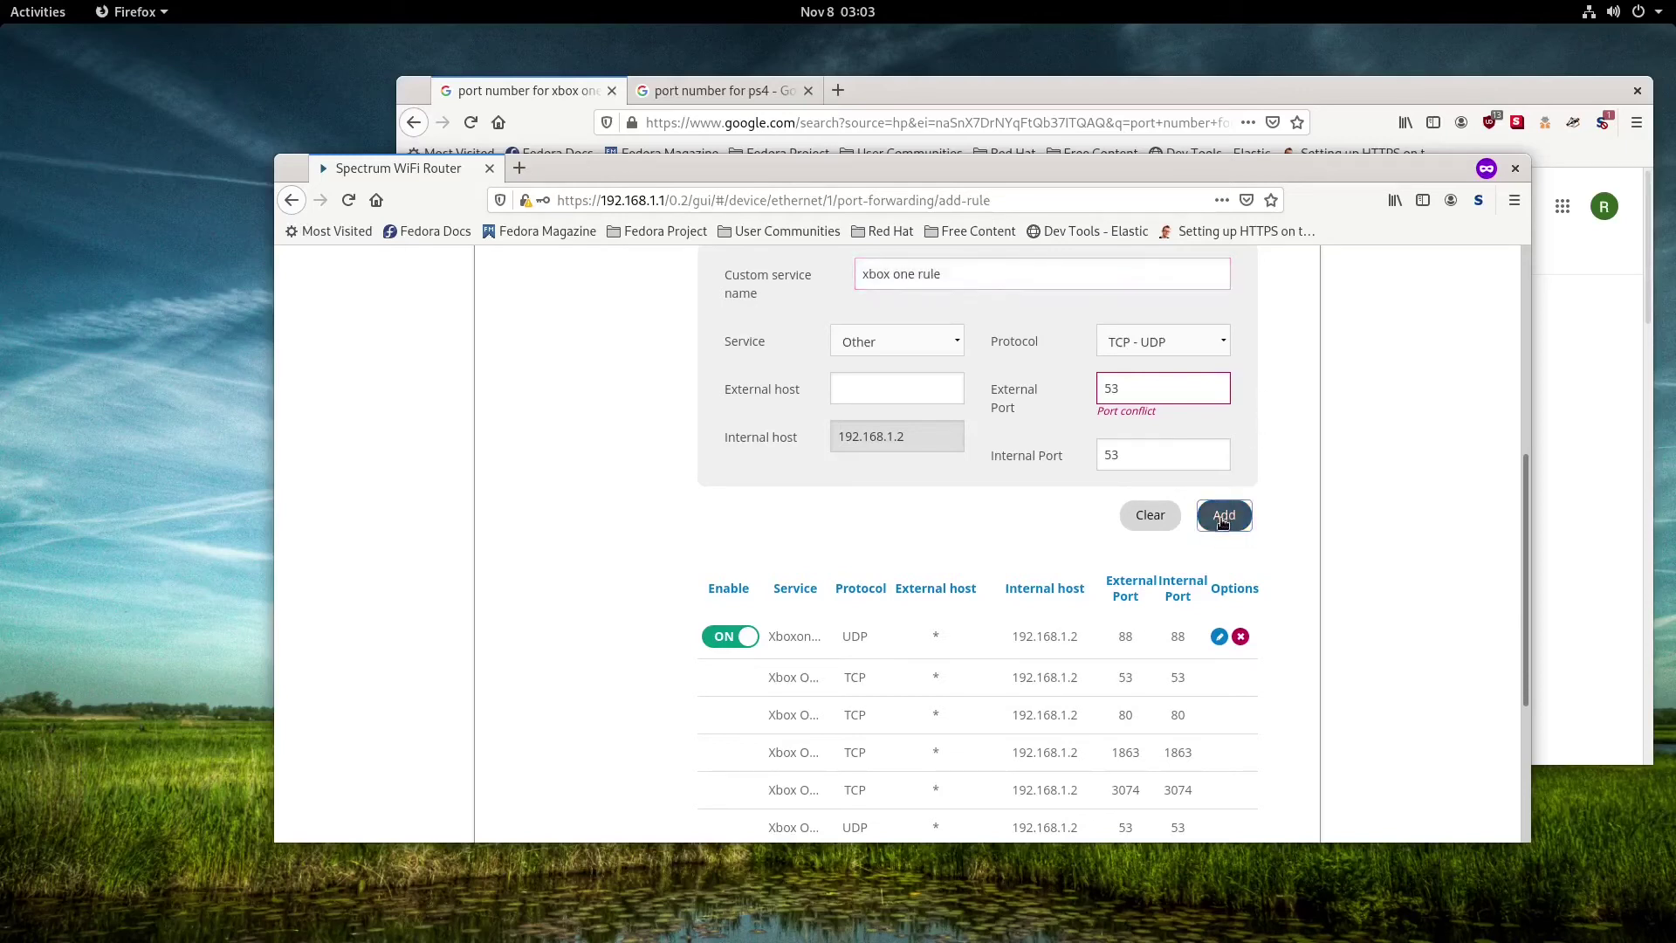
# Step: Rename the rule 'xbox one rule 2', retry adding it, and check the rule list
pyautogui.write('2')
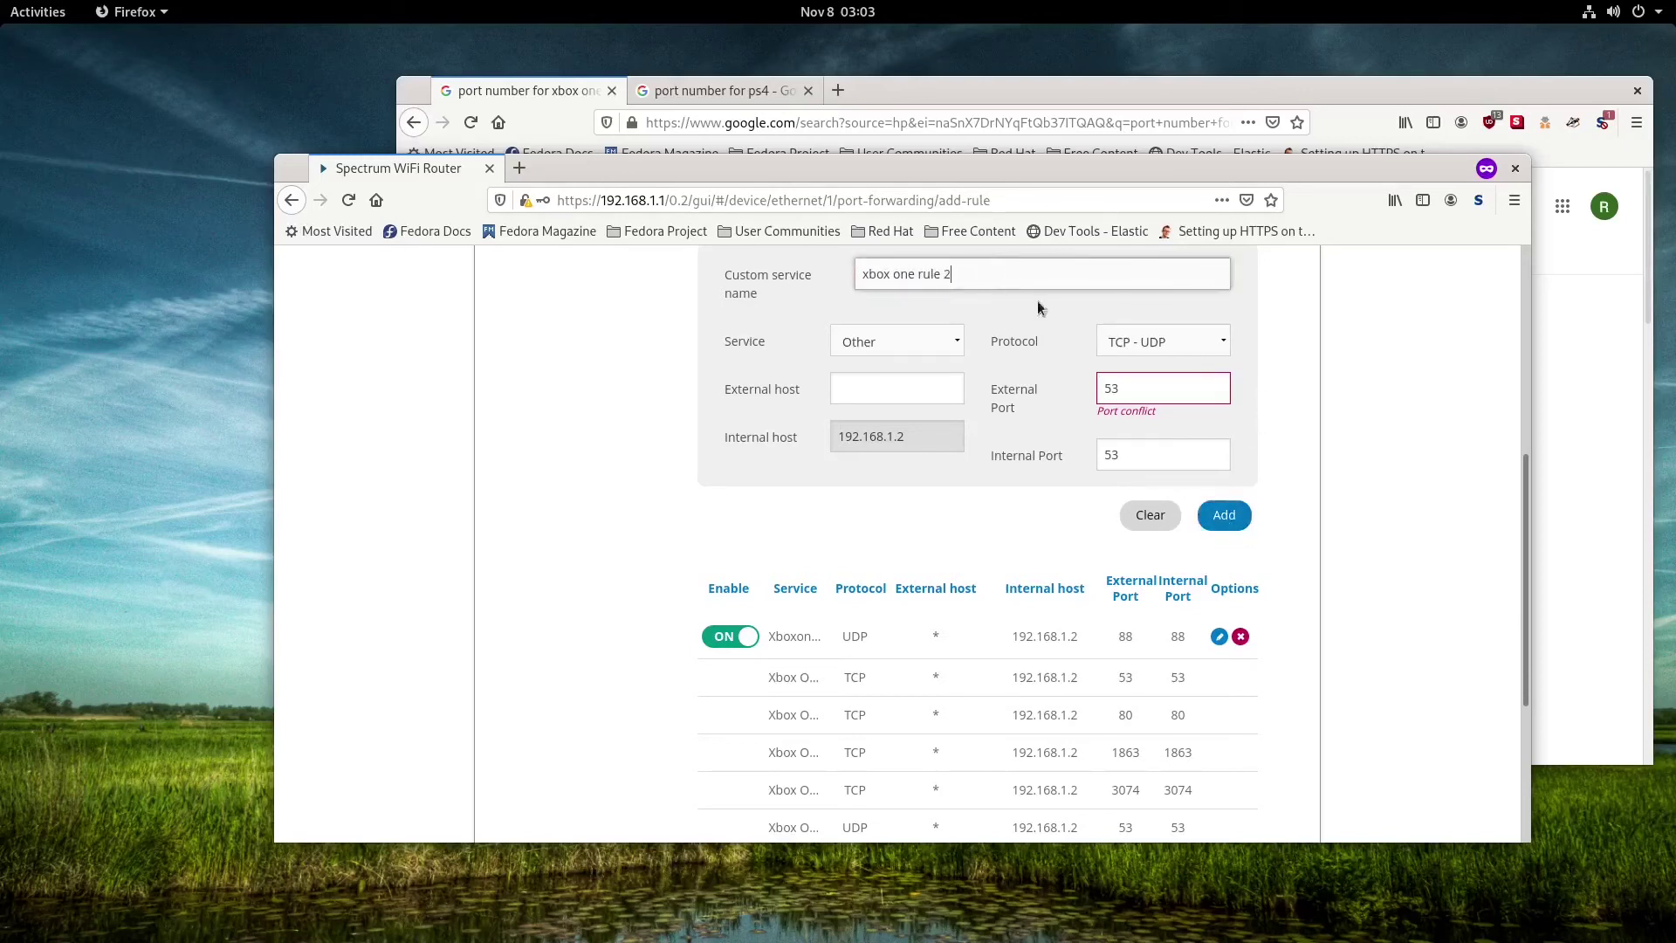
pyautogui.click(1241, 522)
pyautogui.scroll(-4, 1171, 685)
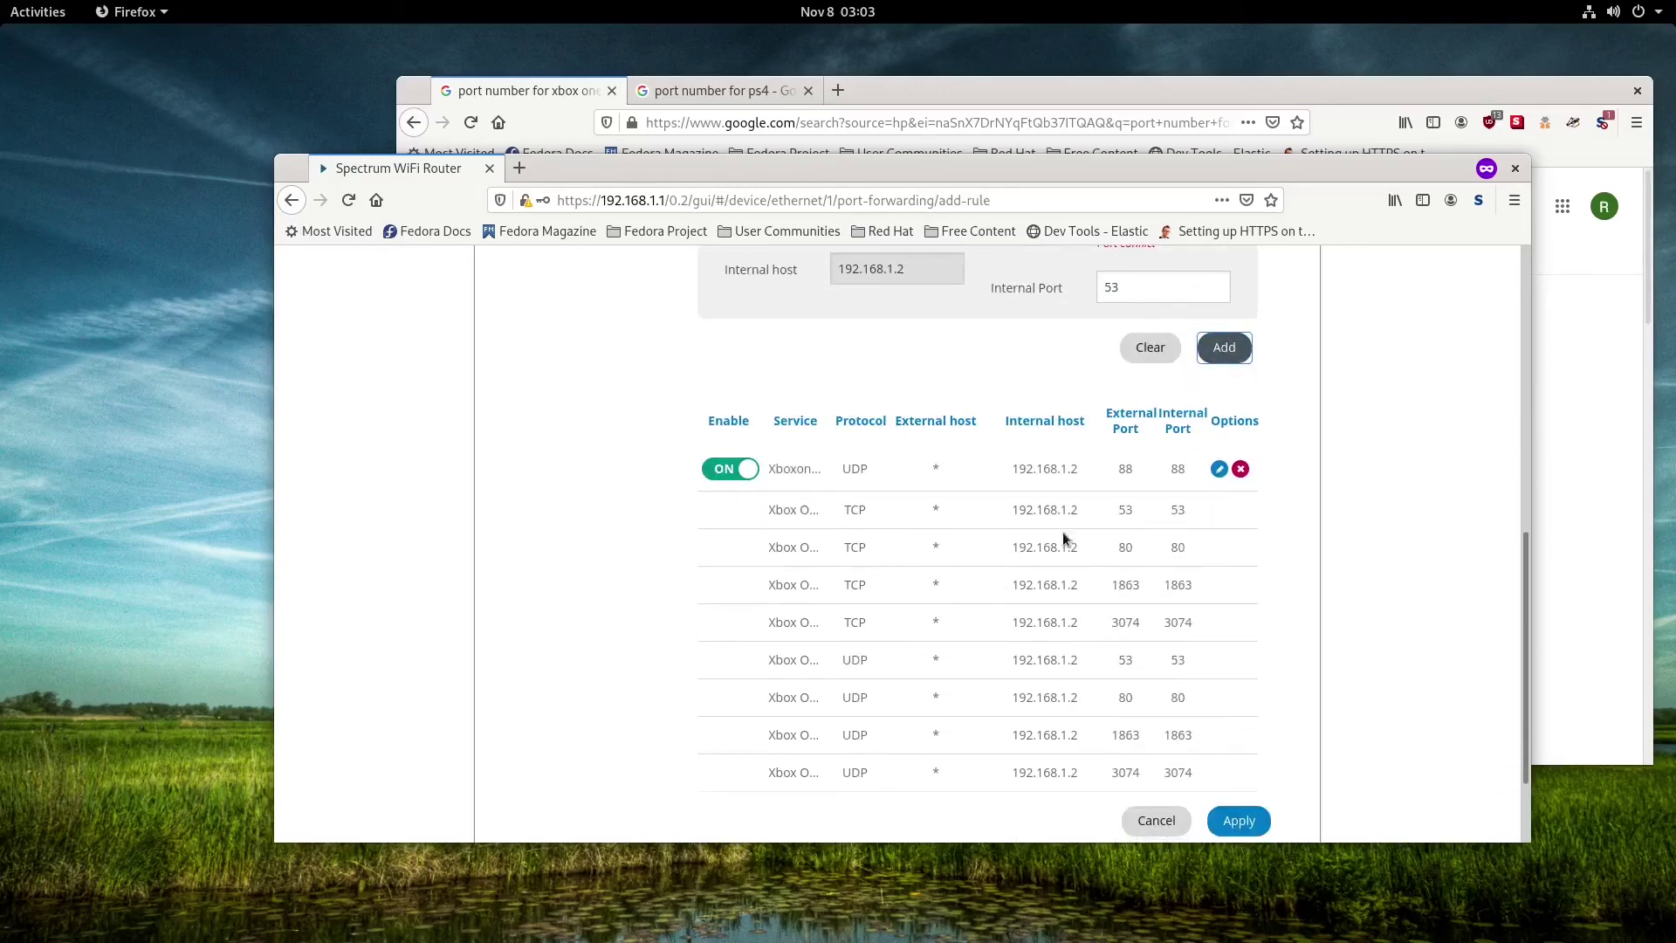
pyautogui.scroll(3, 1107, 539)
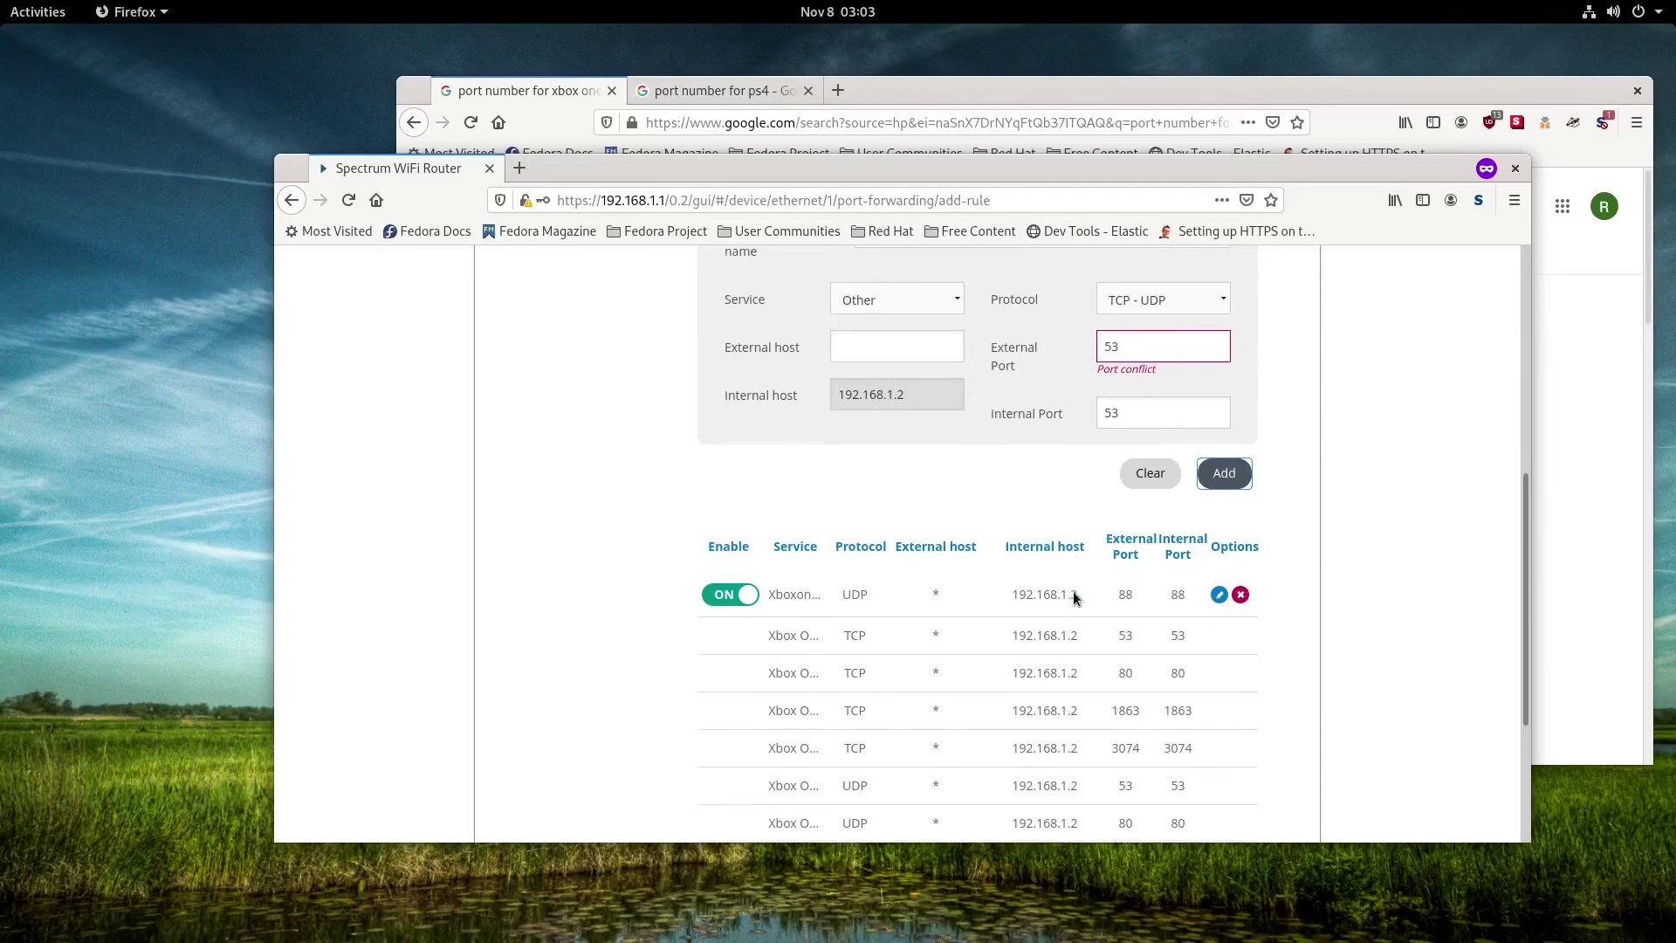
pyautogui.scroll(-3, 1074, 591)
pyautogui.scroll(-3, 838, 558)
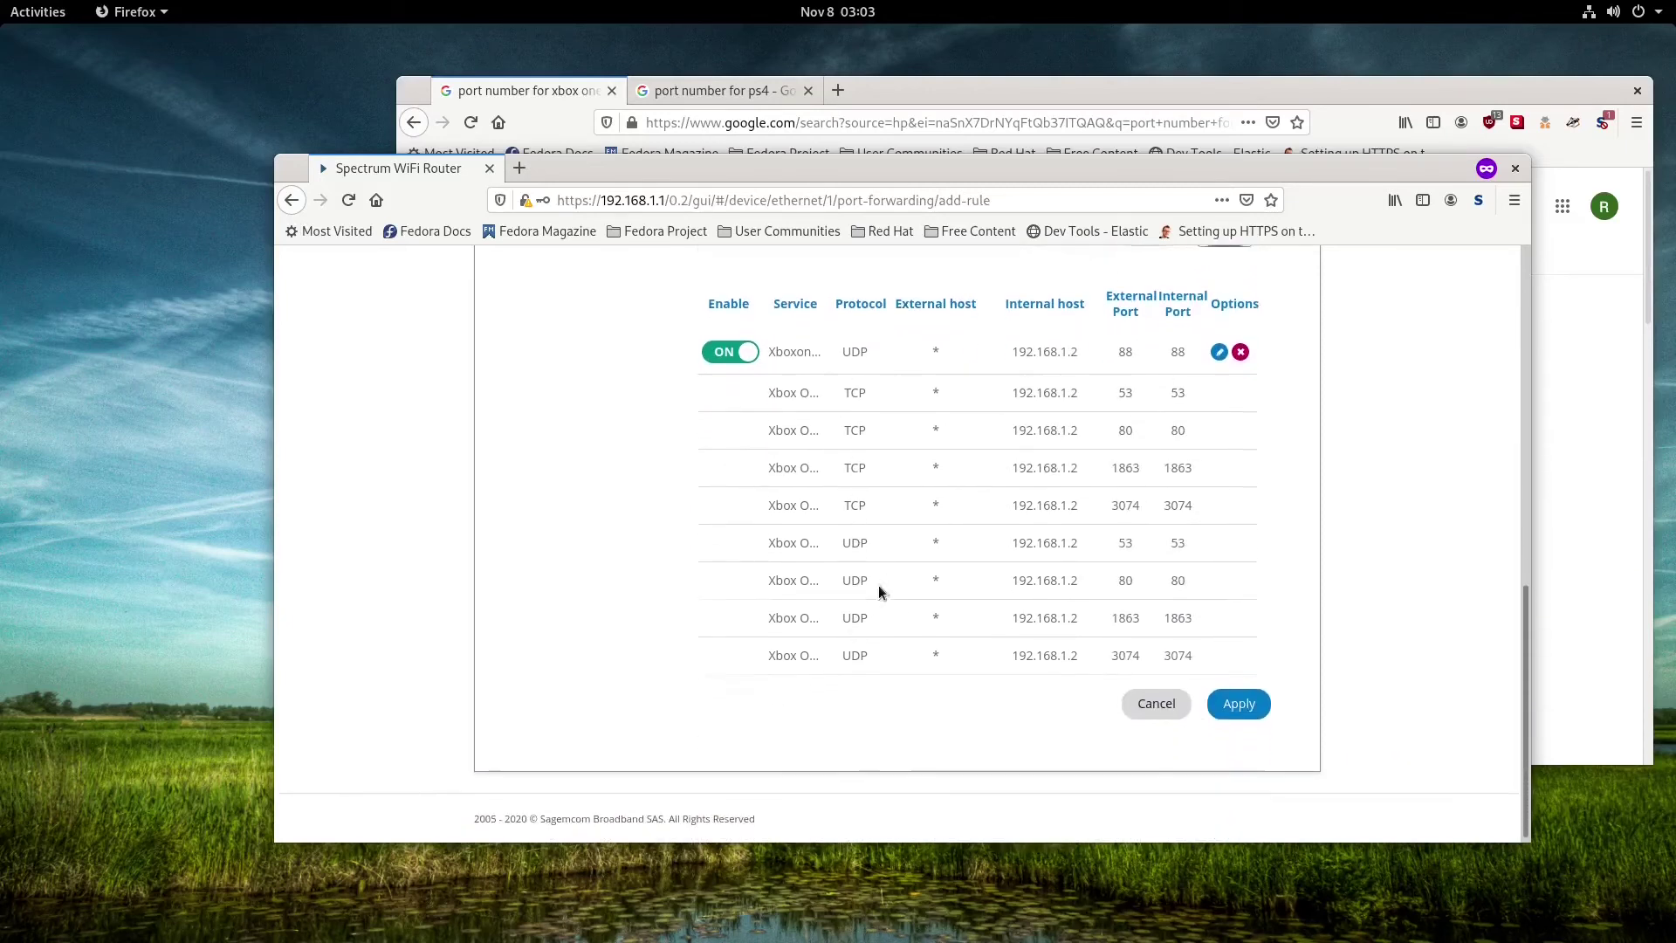
pyautogui.scroll(3, 876, 578)
pyautogui.scroll(5, 877, 559)
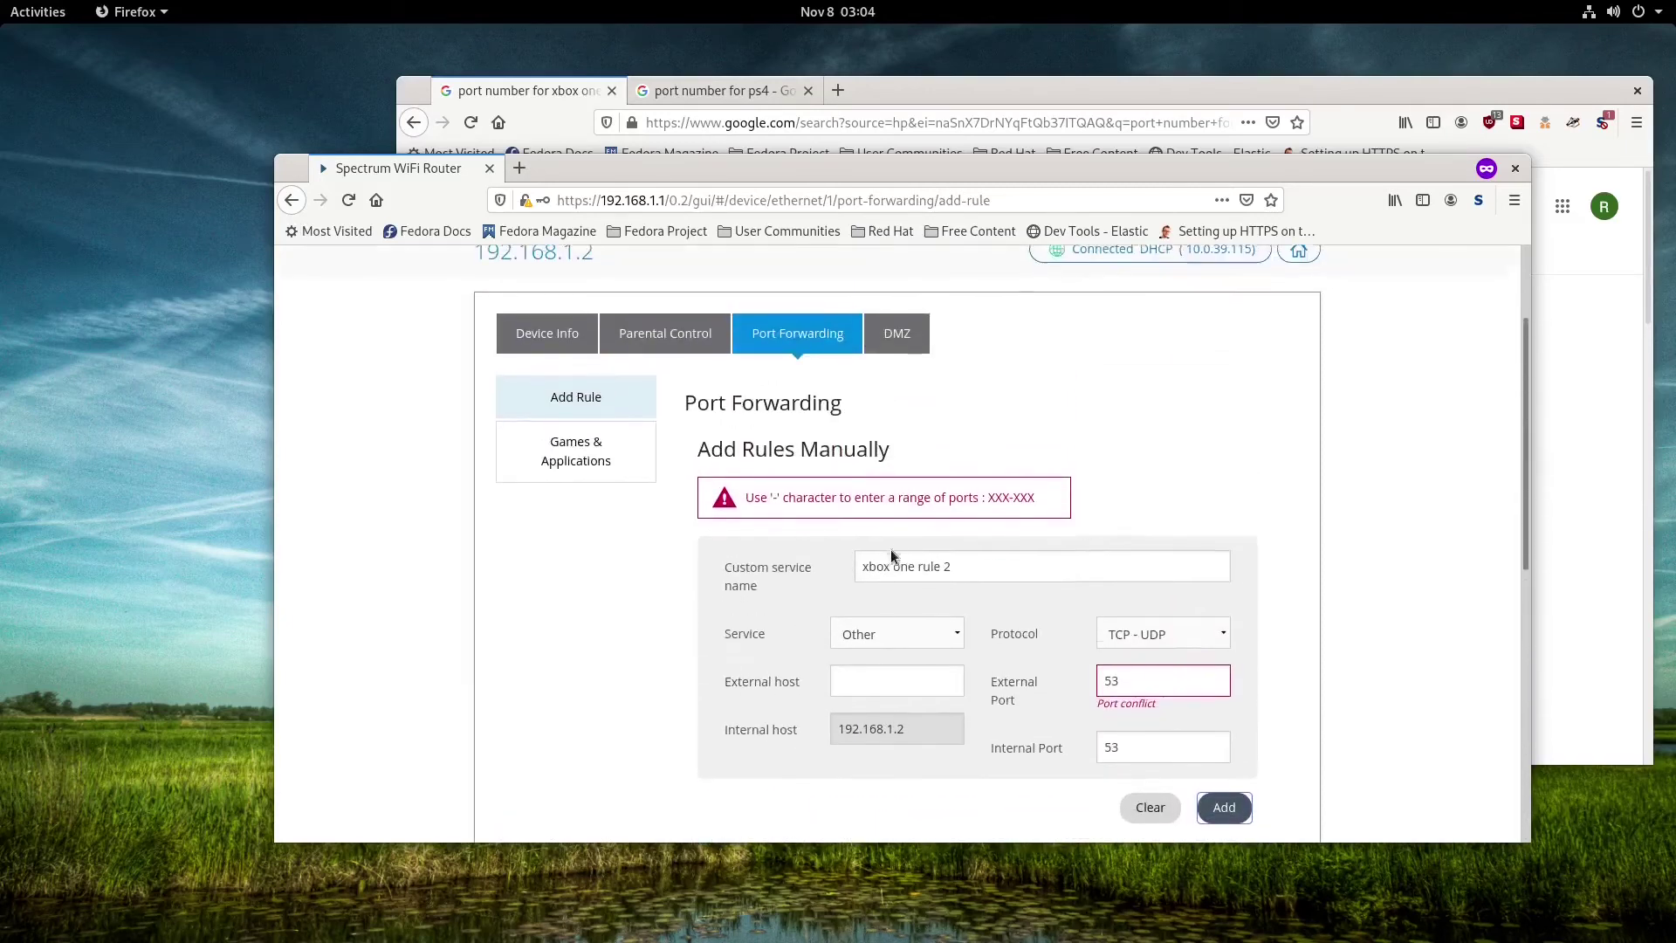
pyautogui.scroll(-1, 922, 572)
pyautogui.scroll(-2, 786, 480)
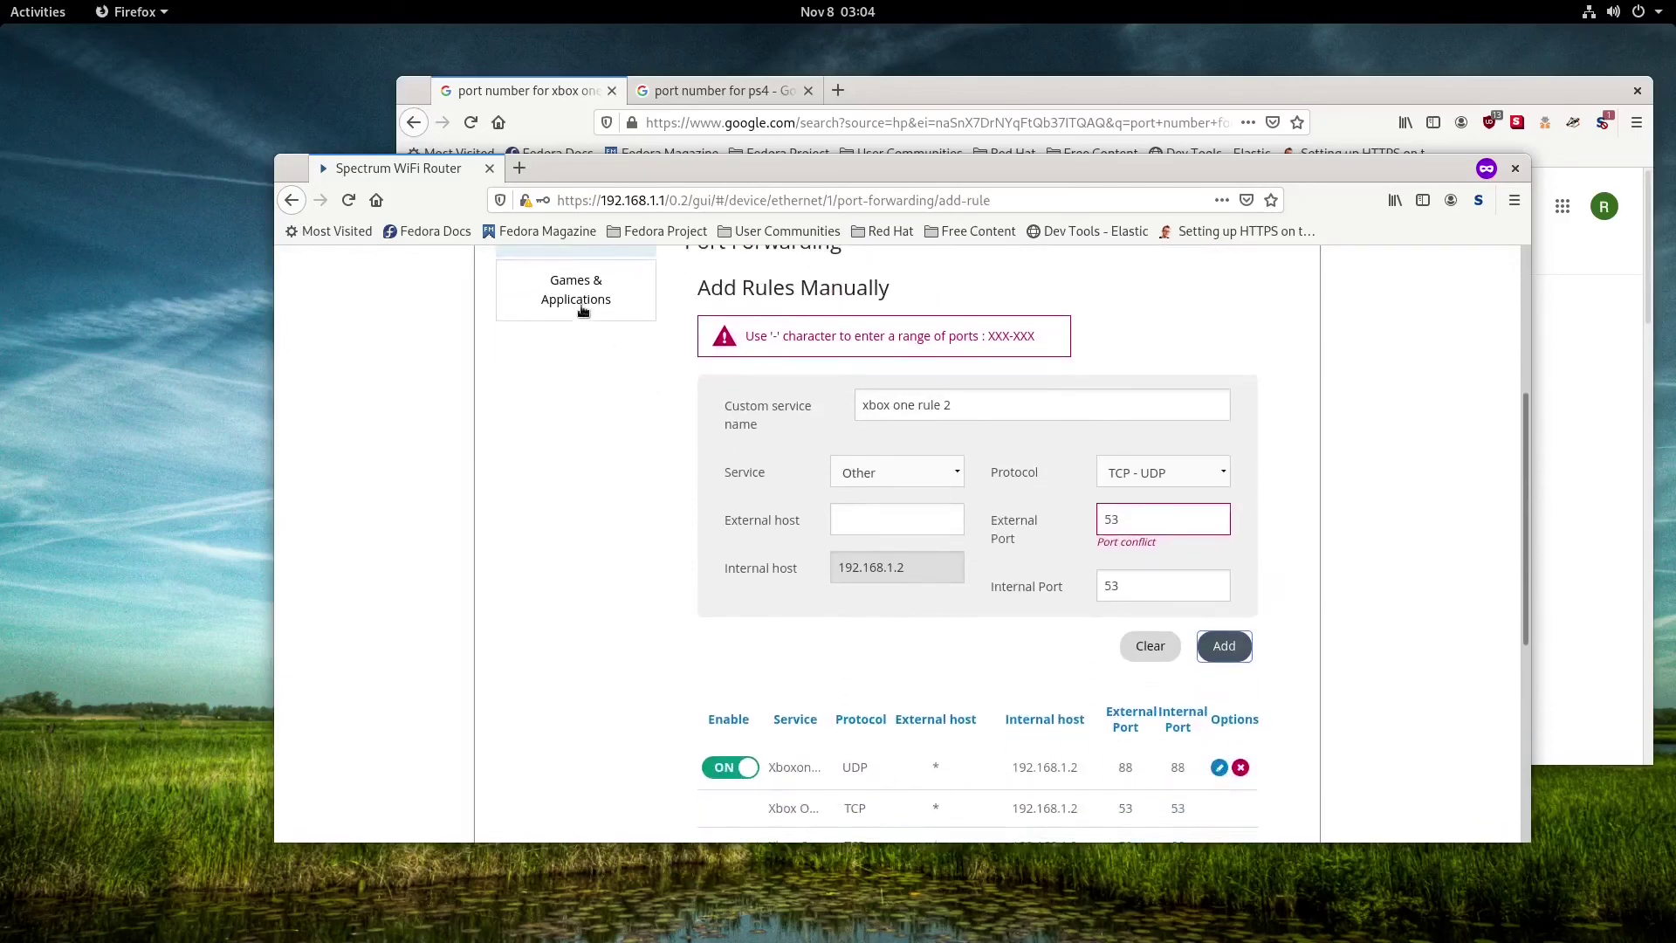
# Step: Discard the manual rule, switch to Games & Applications, and try adding PlayStation Network
pyautogui.click(576, 300)
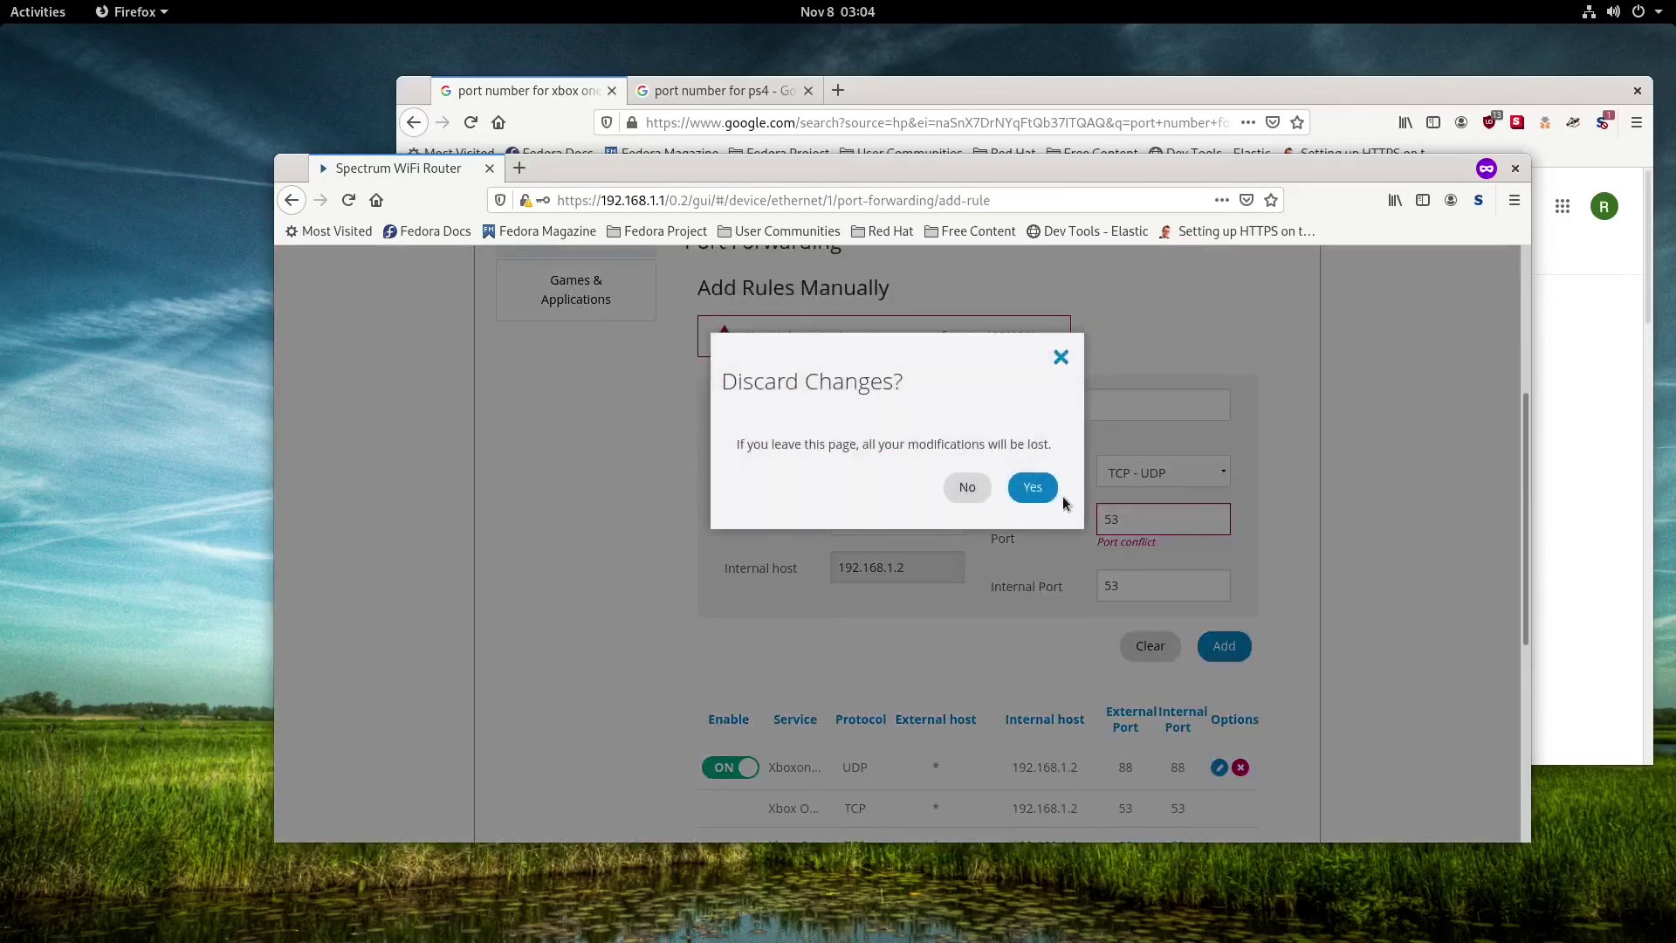
pyautogui.click(1045, 489)
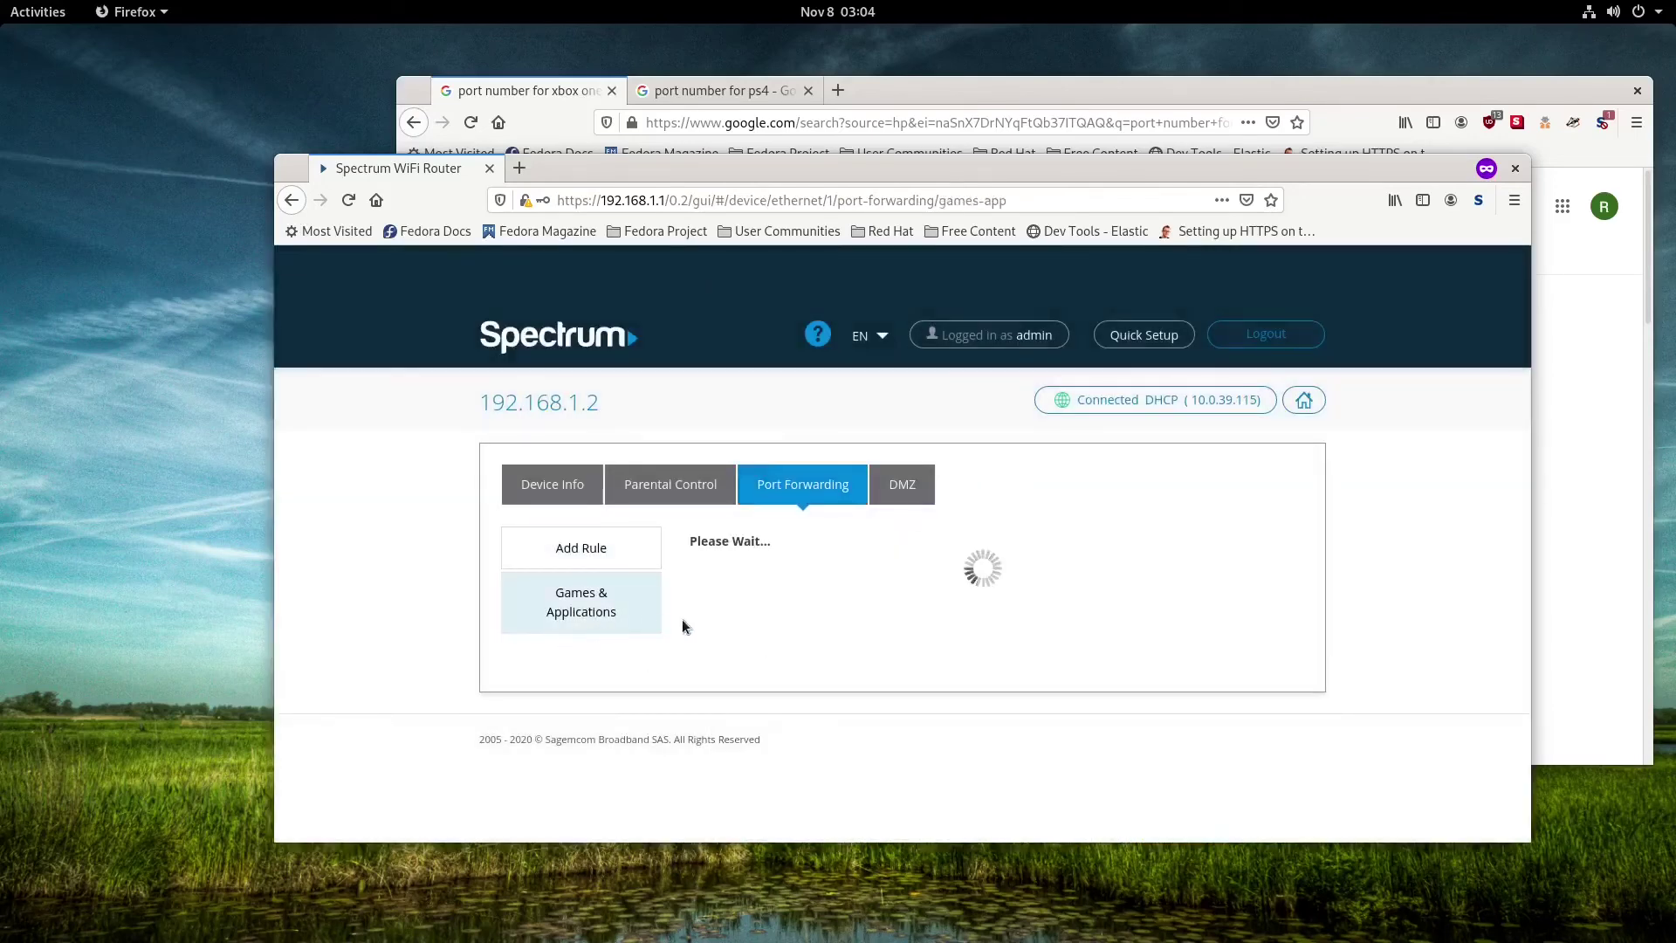
pyautogui.scroll(-2, 918, 535)
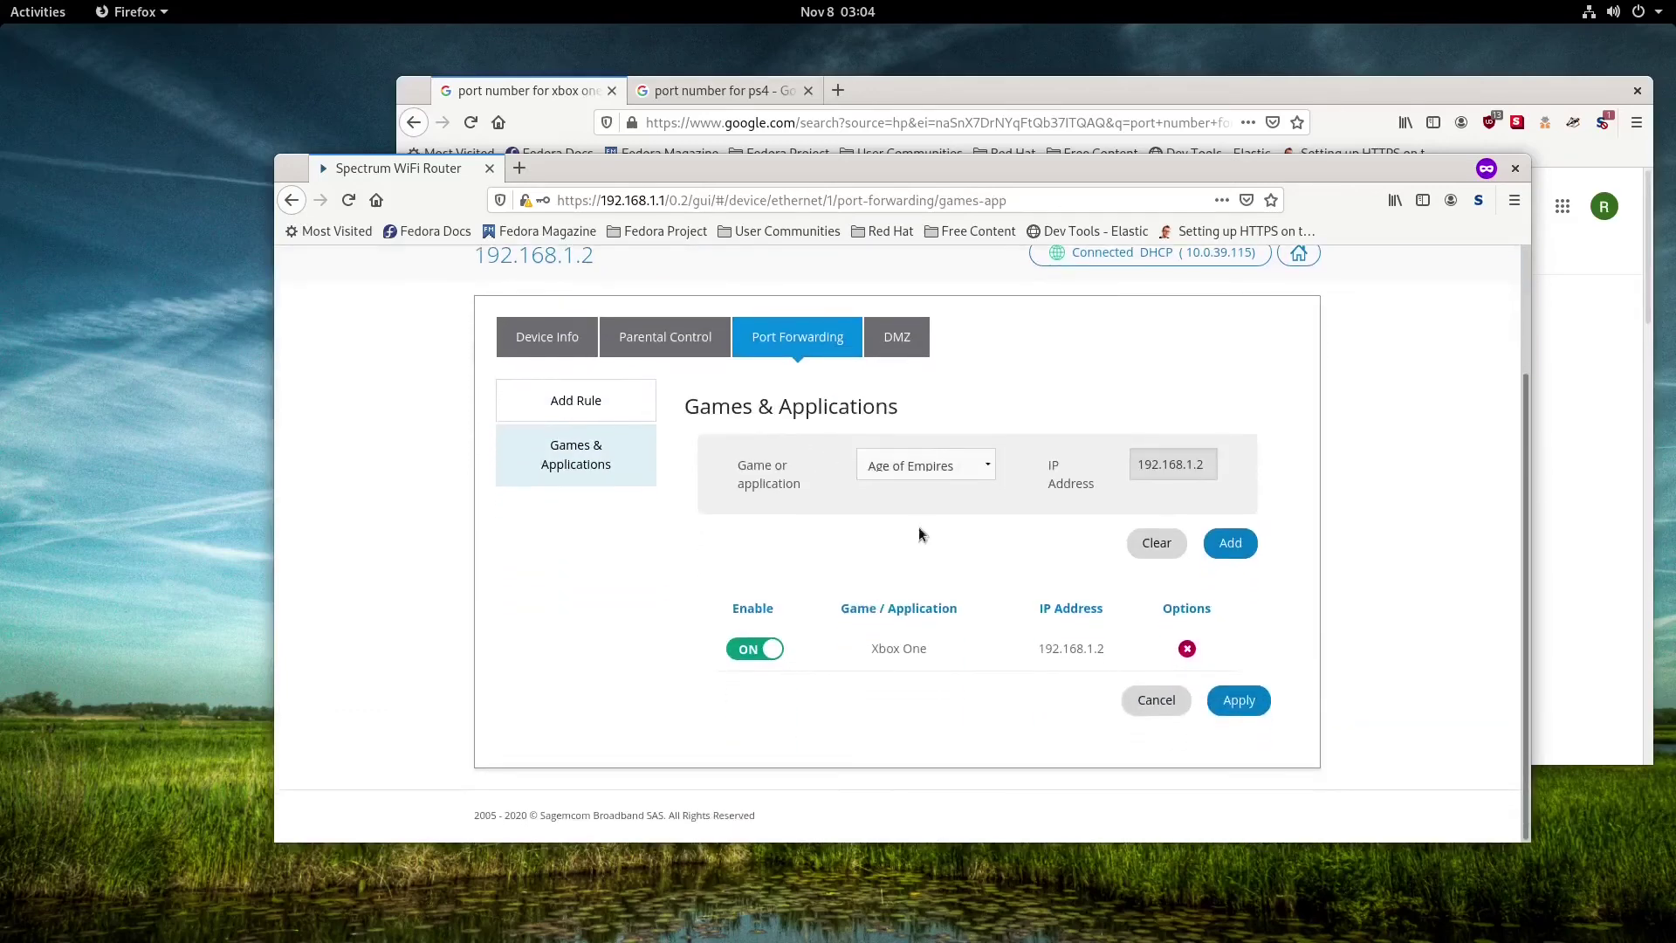
pyautogui.click(927, 465)
pyautogui.scroll(-2, 929, 602)
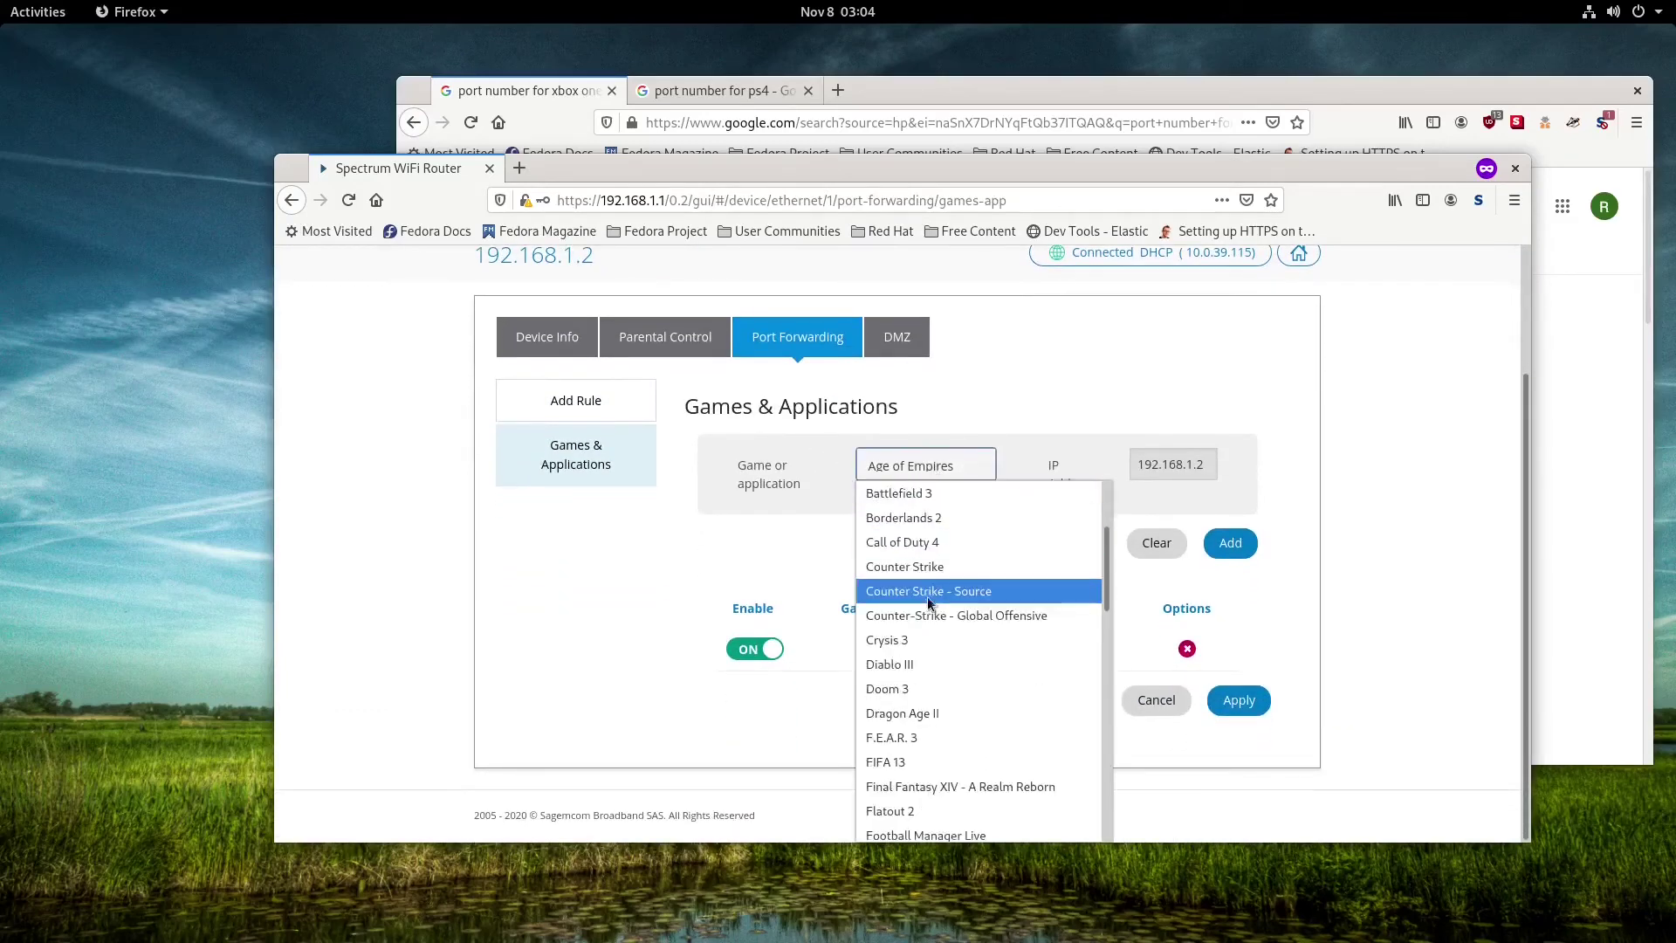
pyautogui.scroll(-6, 928, 602)
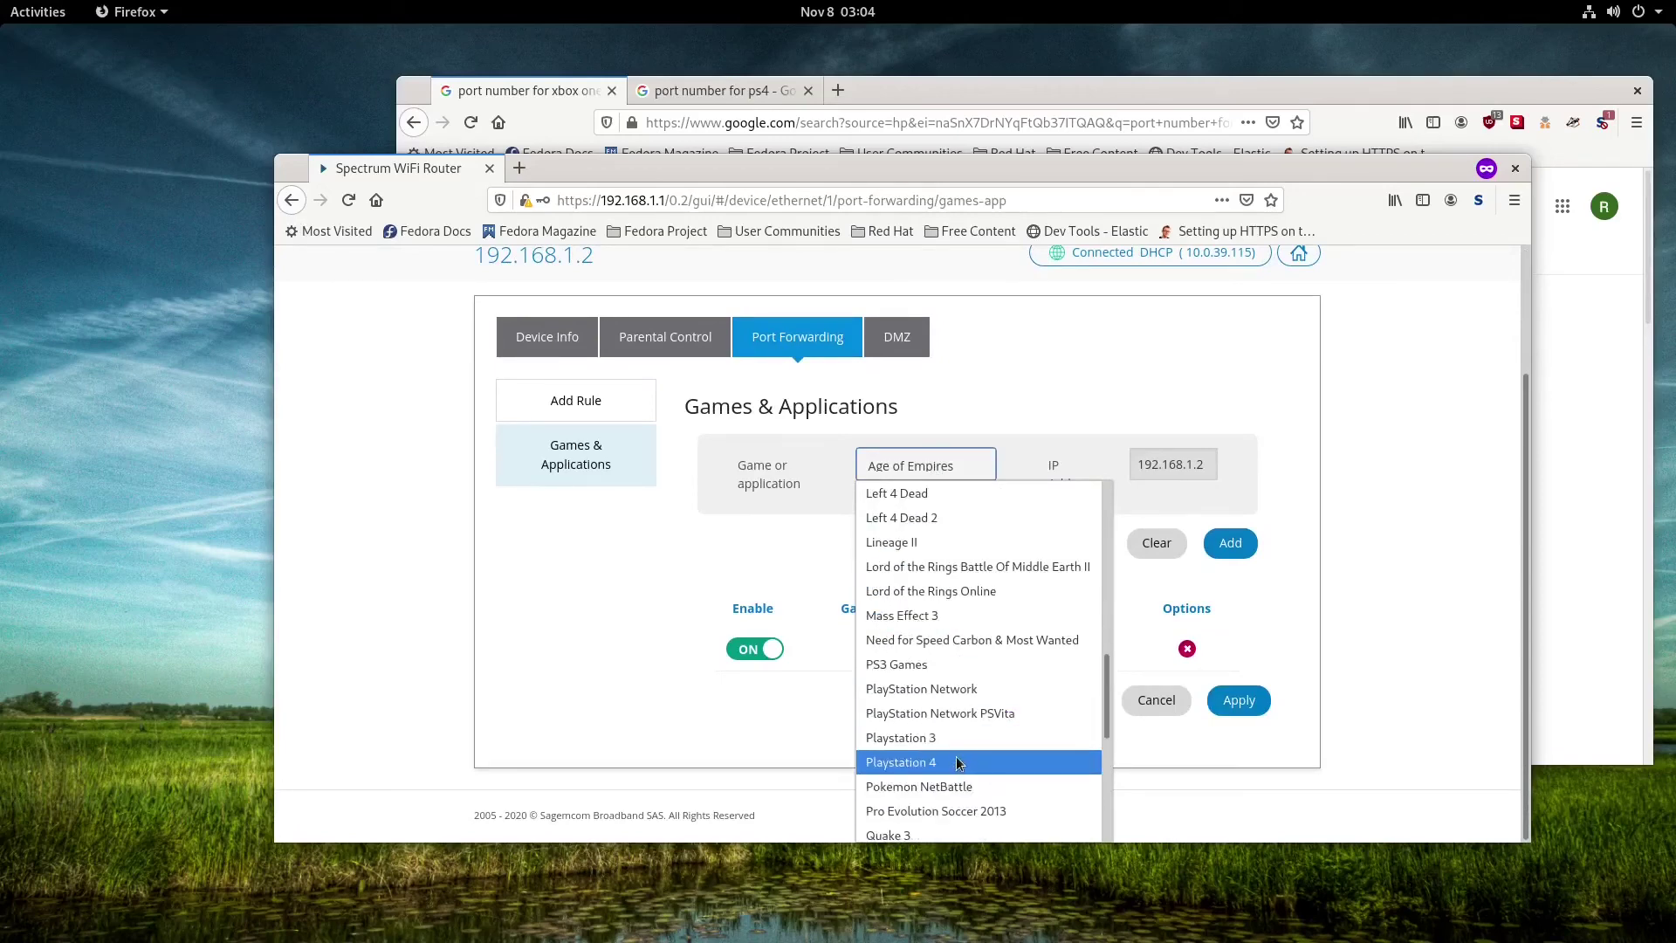
pyautogui.click(969, 689)
pyautogui.click(1244, 540)
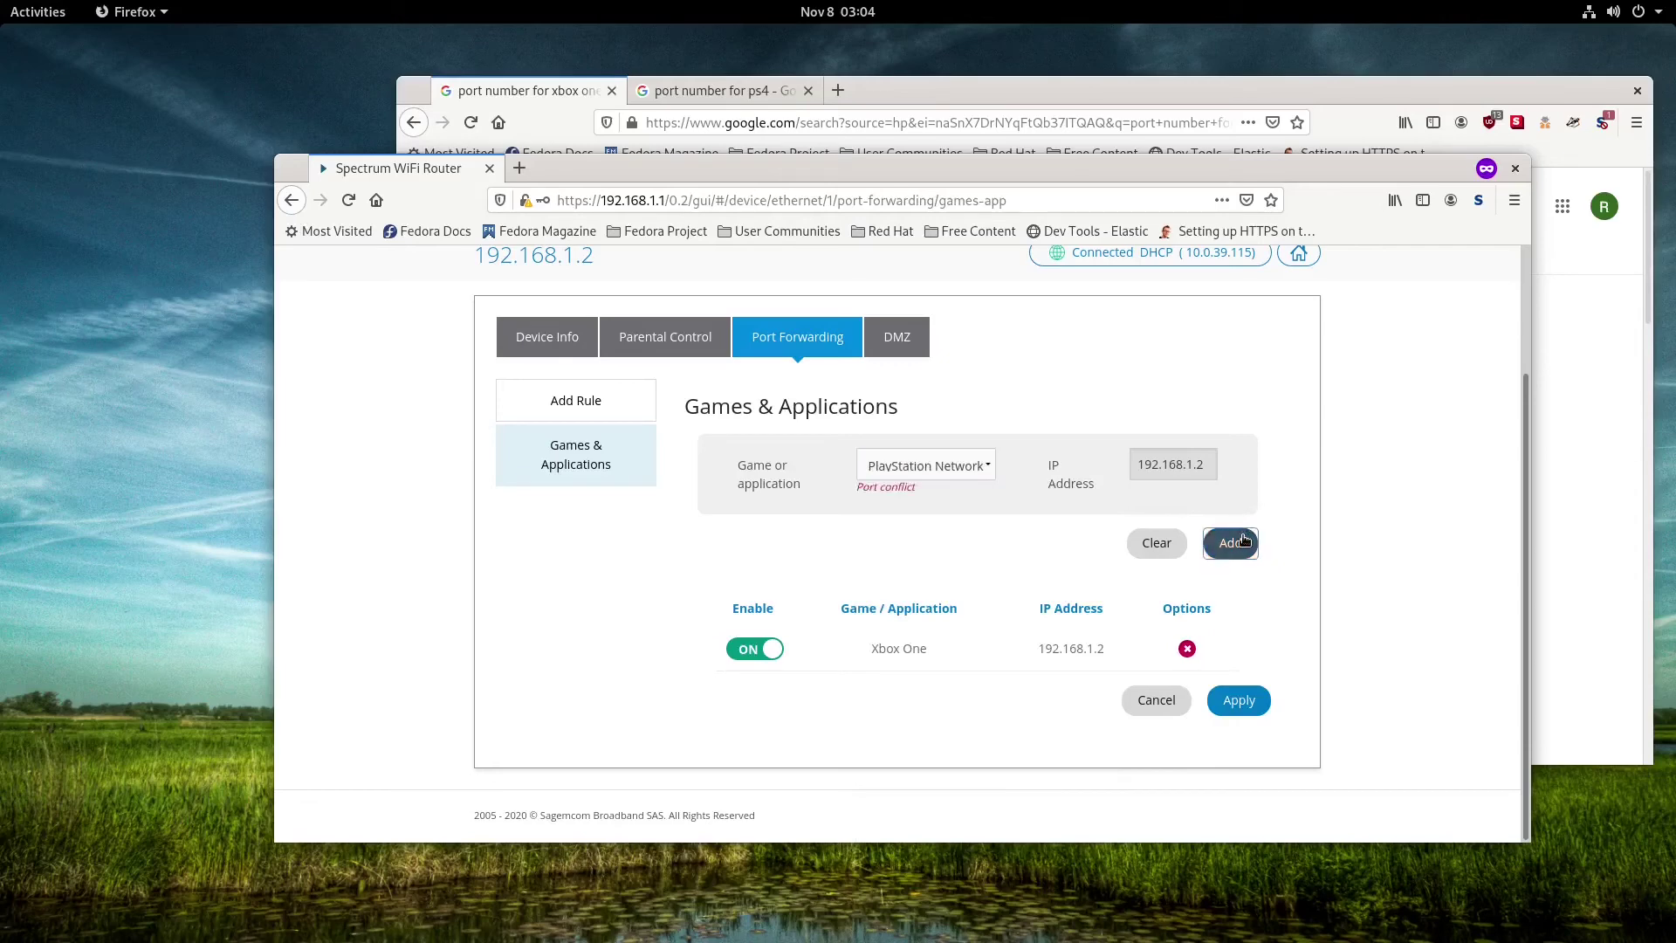
# Step: Try adding the Playstation 4 preset, then start removing the Xbox One rule
pyautogui.click(952, 470)
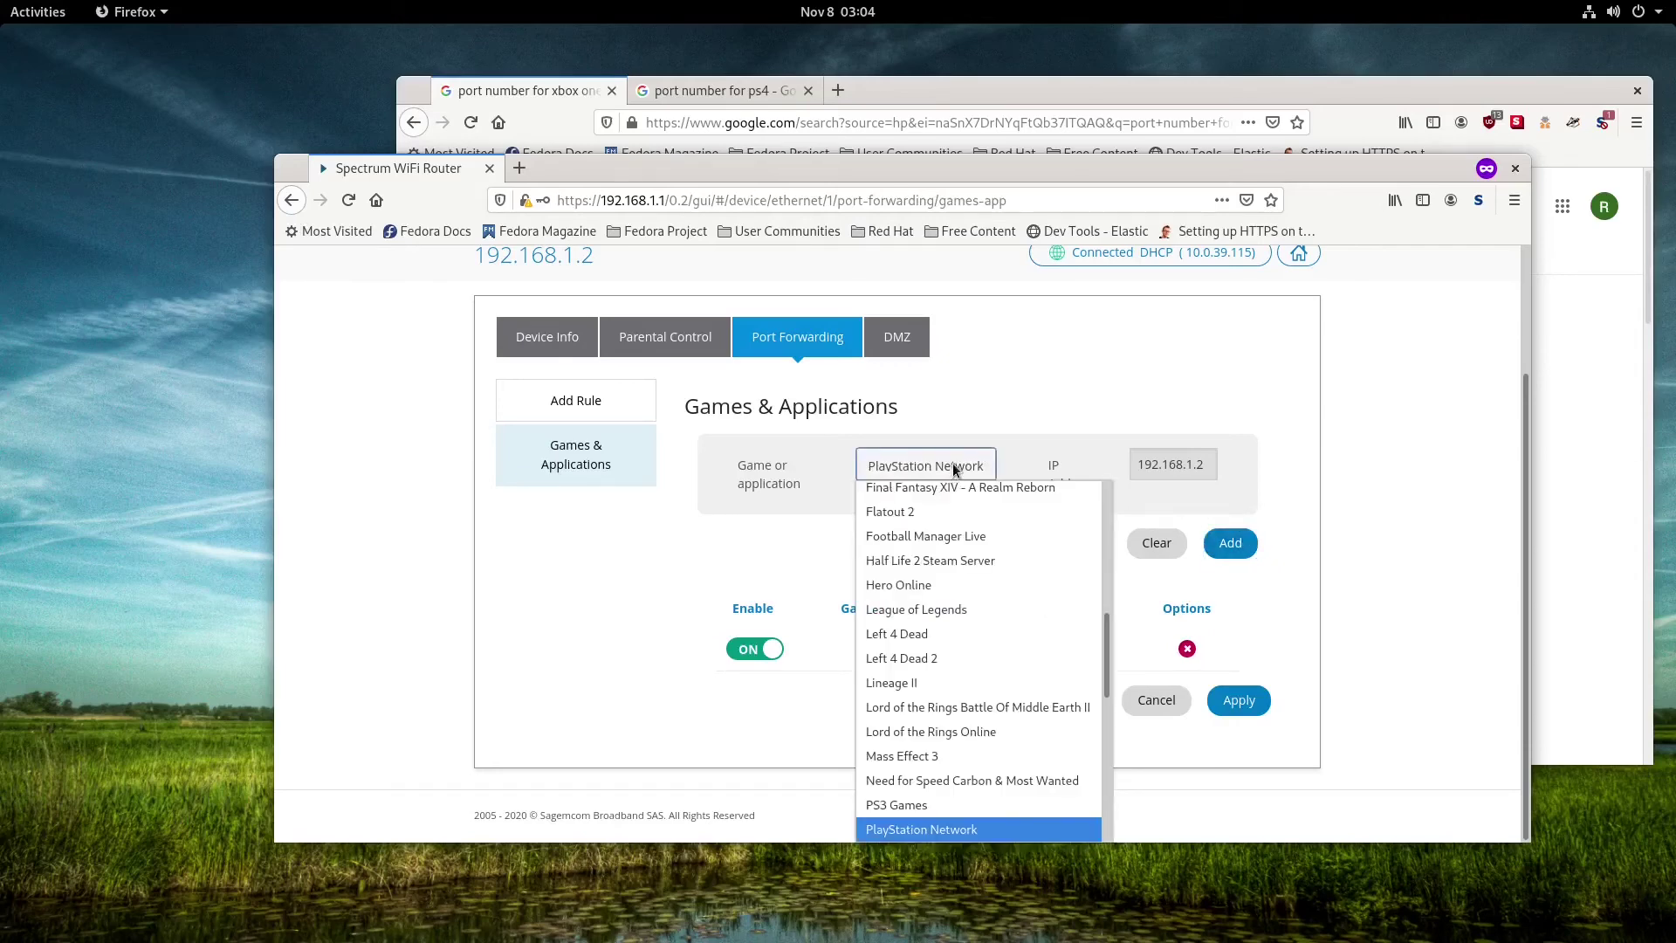
pyautogui.scroll(-3, 966, 723)
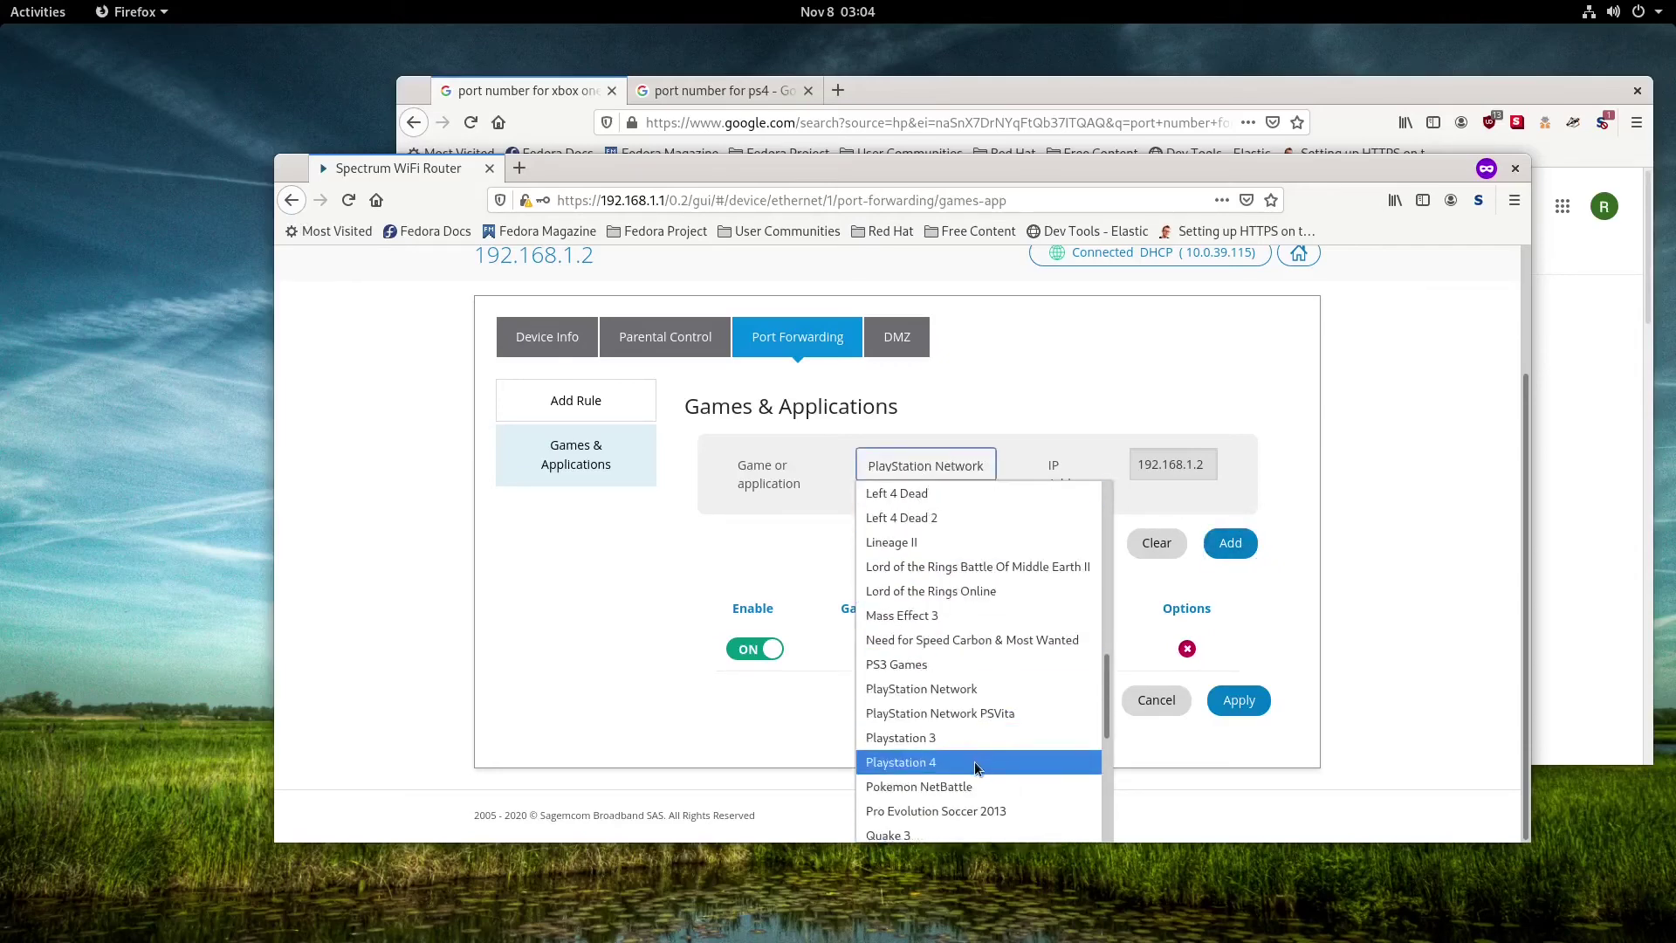
pyautogui.click(975, 760)
pyautogui.click(1232, 544)
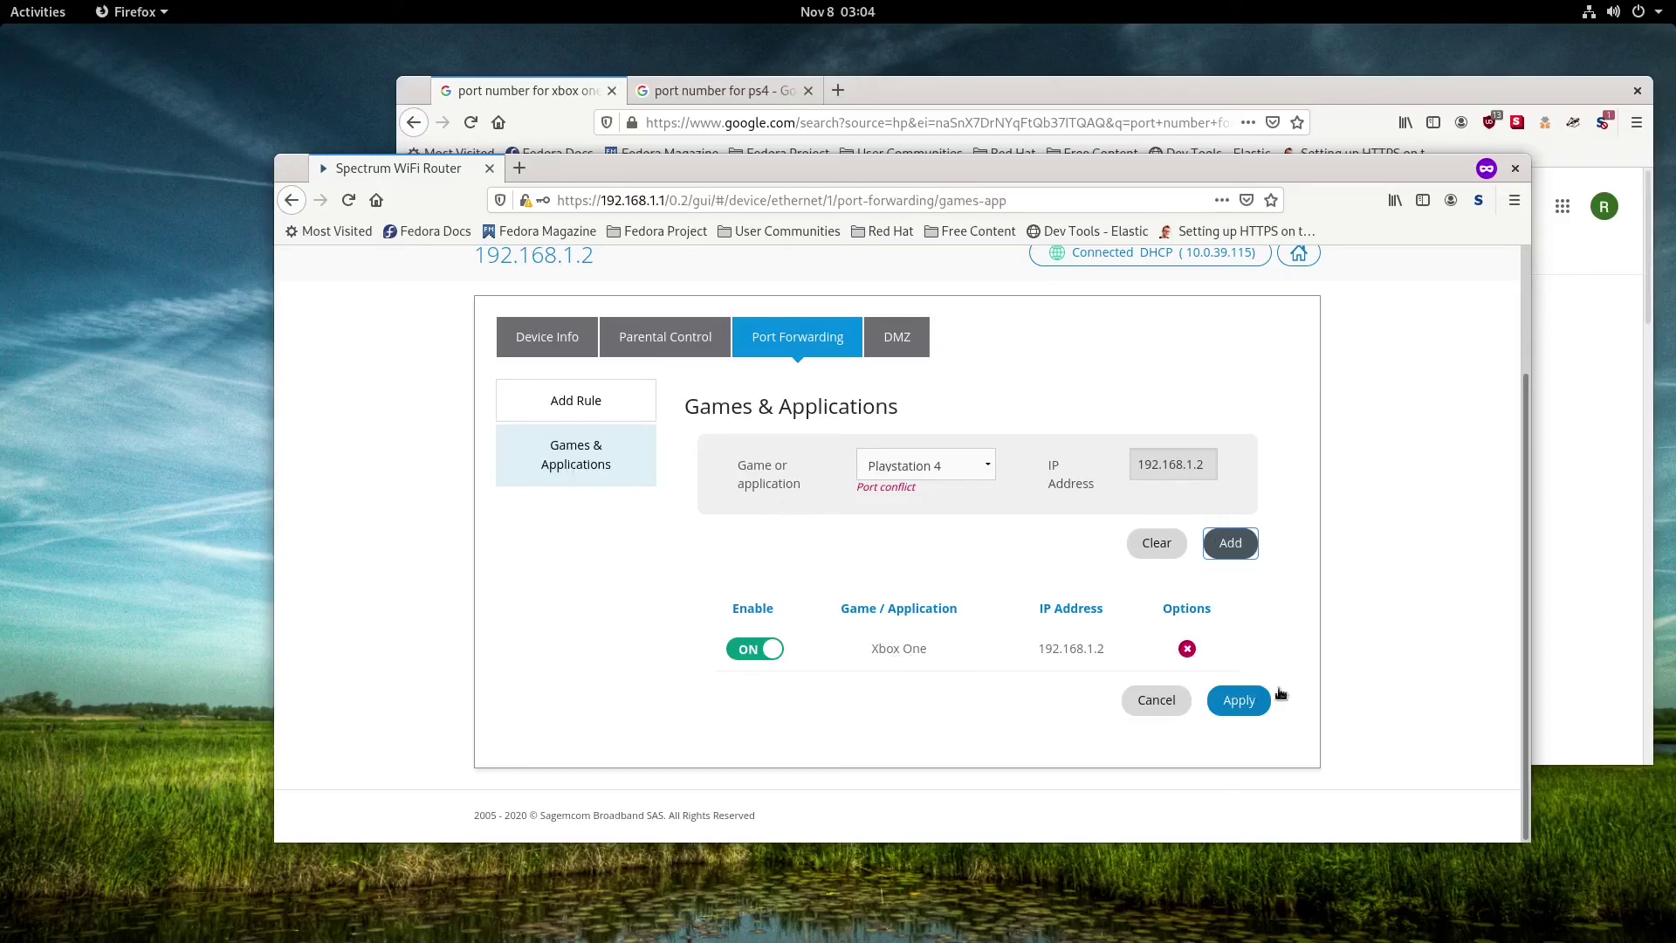
pyautogui.click(1186, 648)
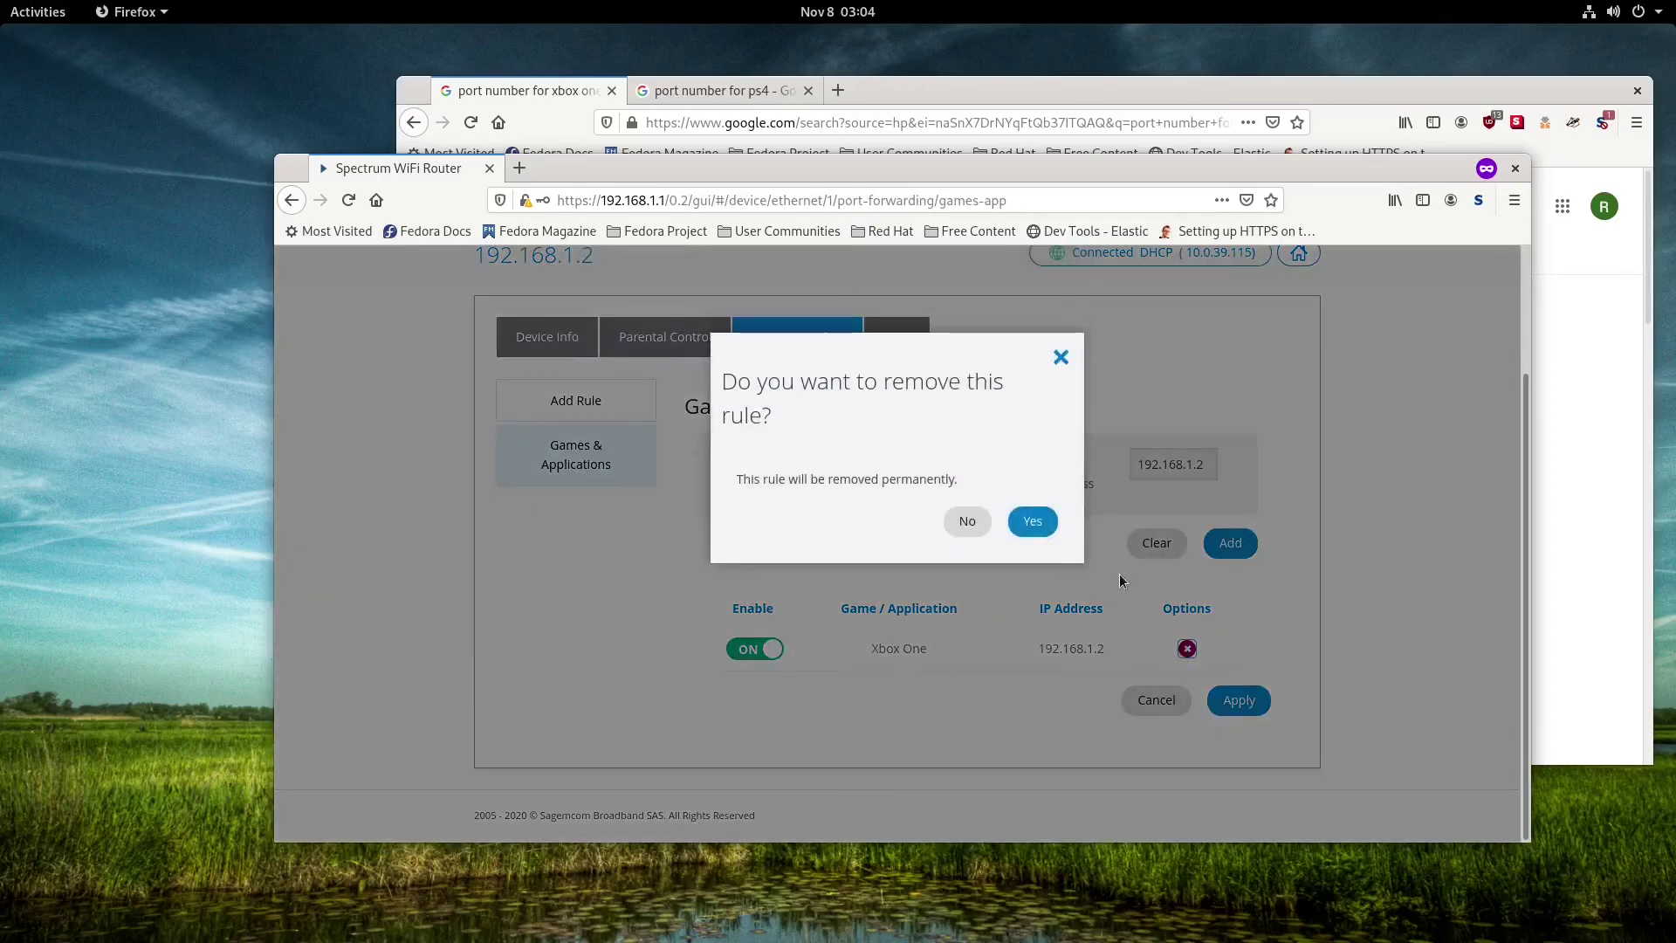
# Step: Confirm the Xbox One rule removal, then add and apply the Playstation 4 forwarding rules
pyautogui.click(1027, 521)
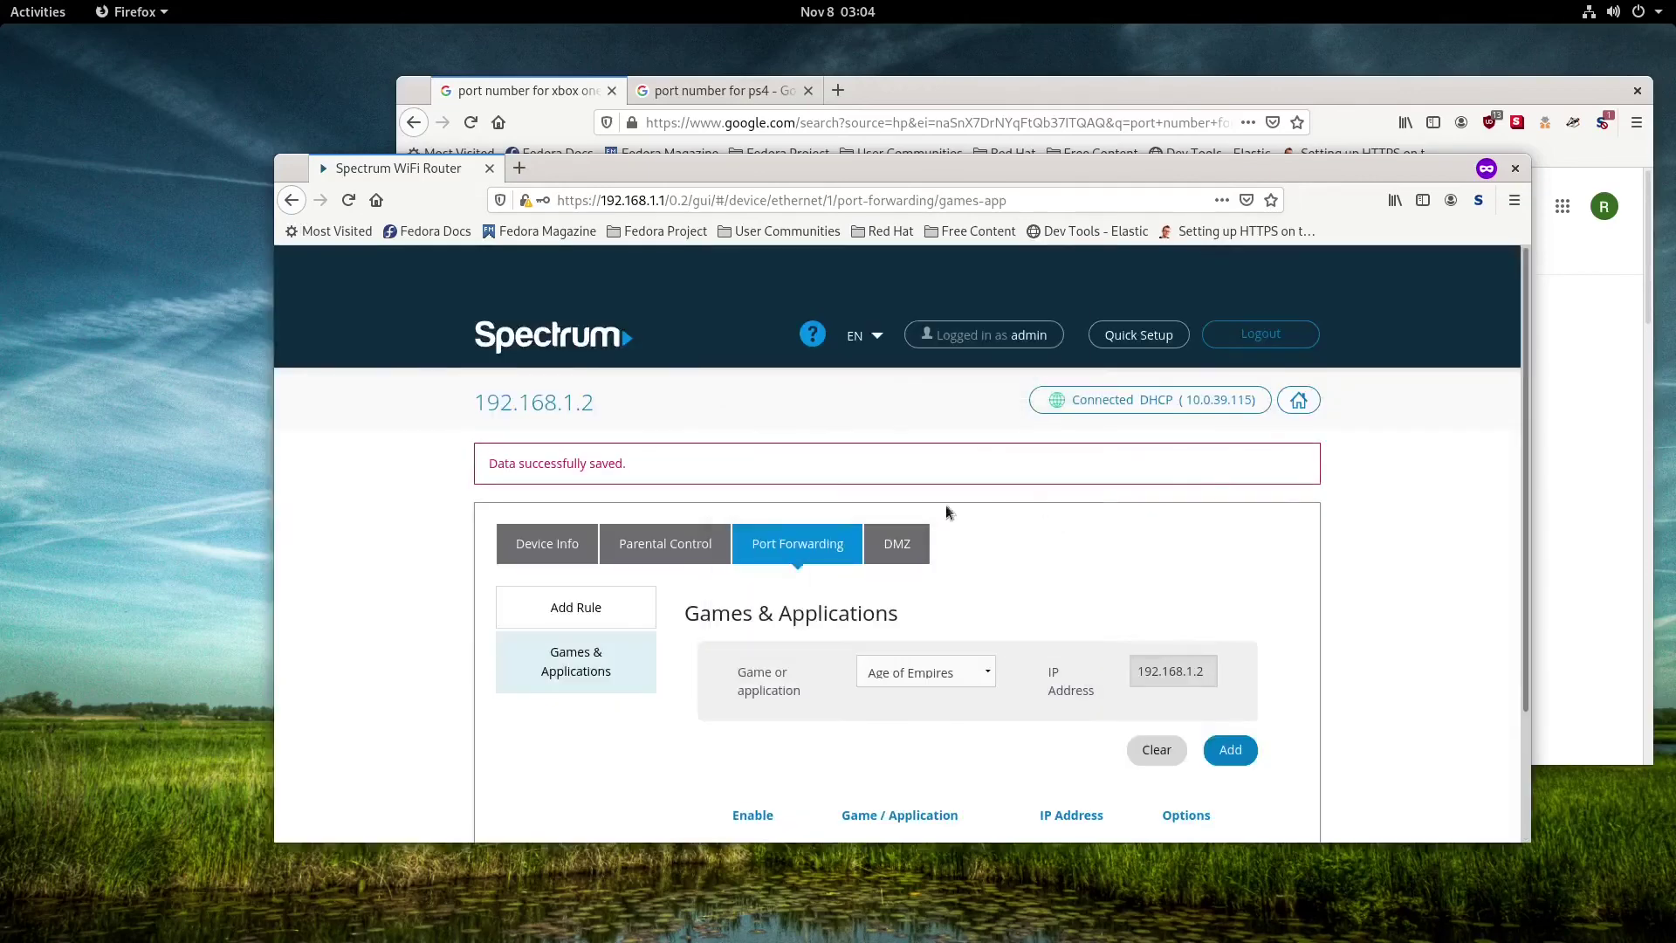
pyautogui.click(931, 670)
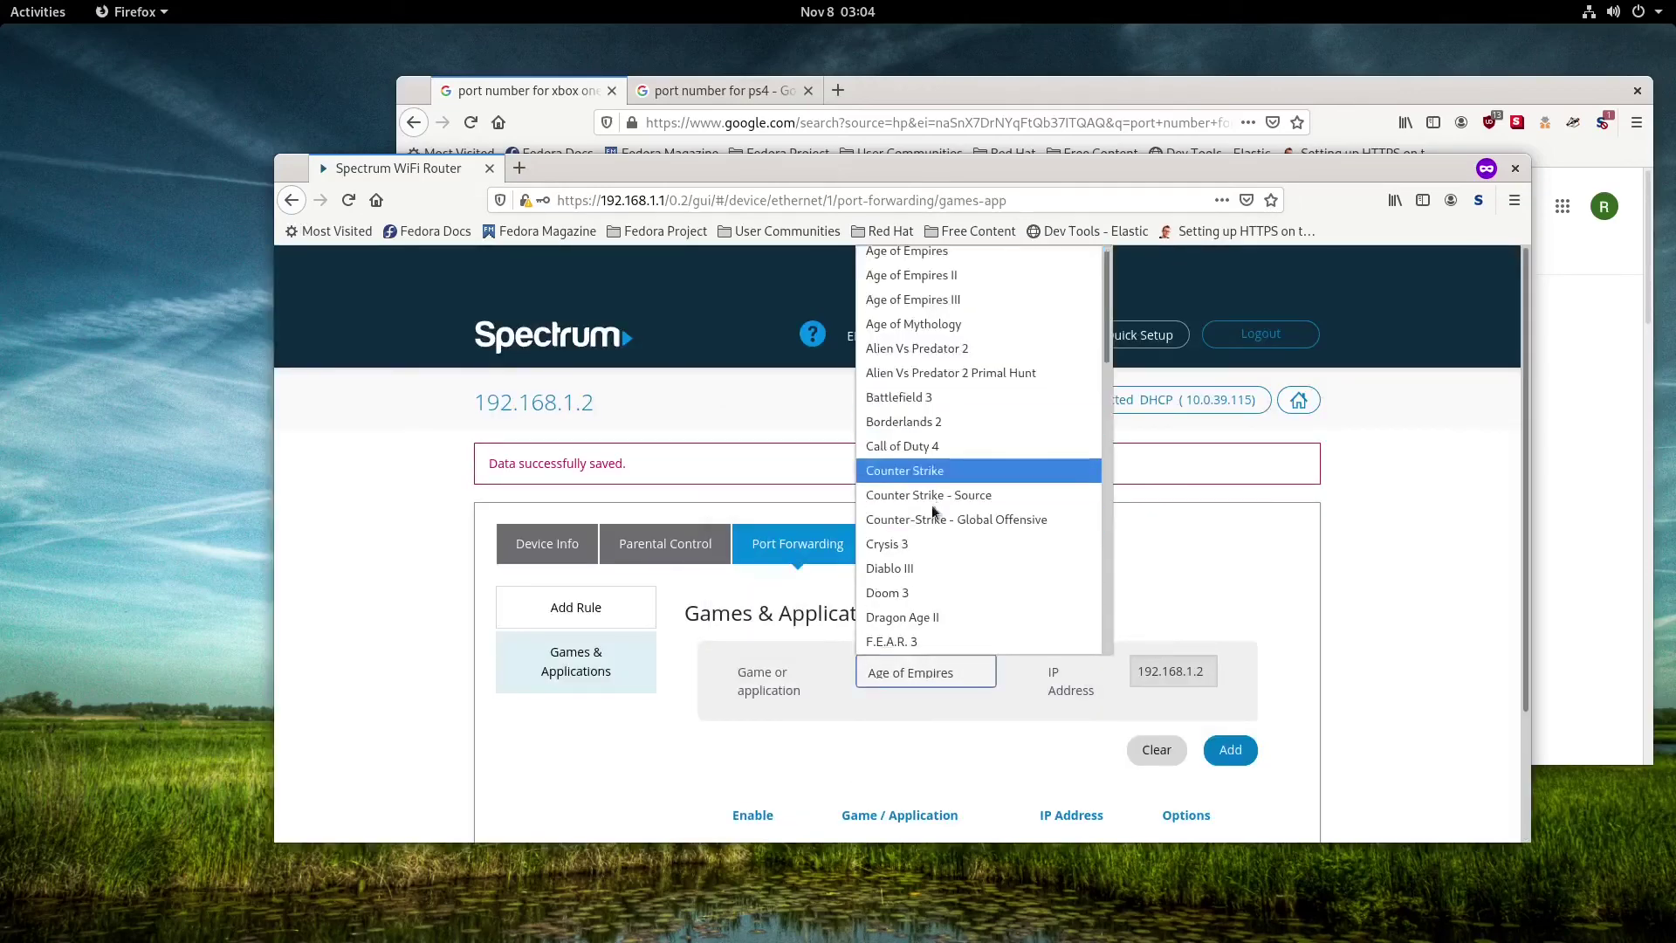
pyautogui.scroll(-10, 930, 541)
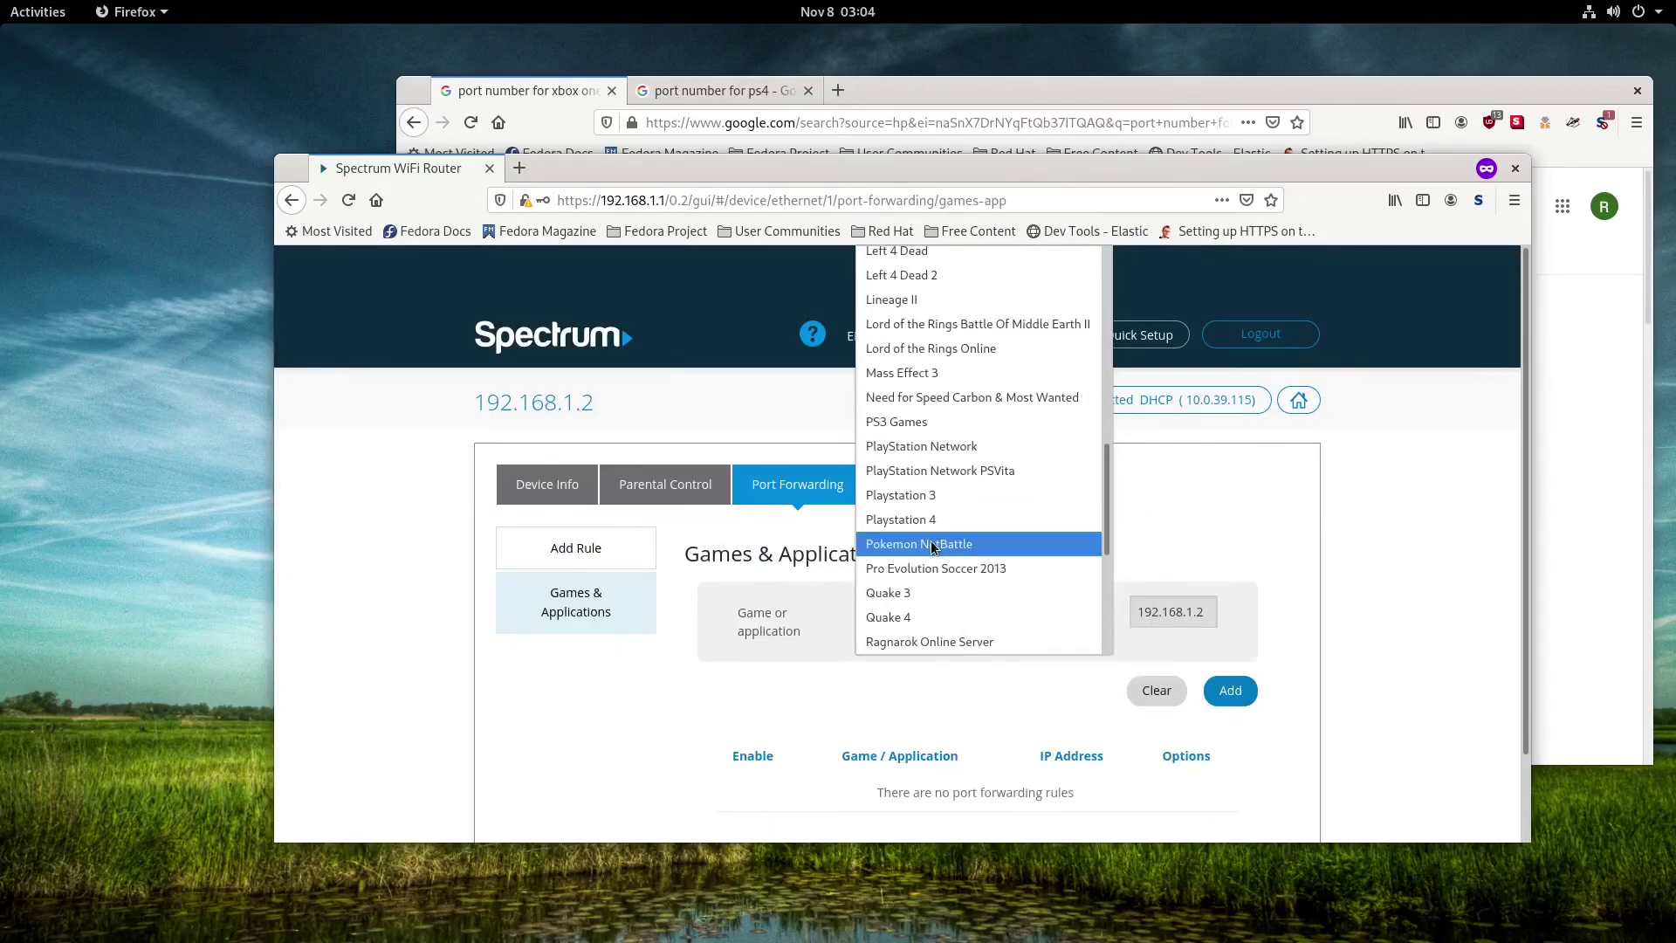
pyautogui.scroll(-2, 931, 543)
pyautogui.scroll(4, 954, 511)
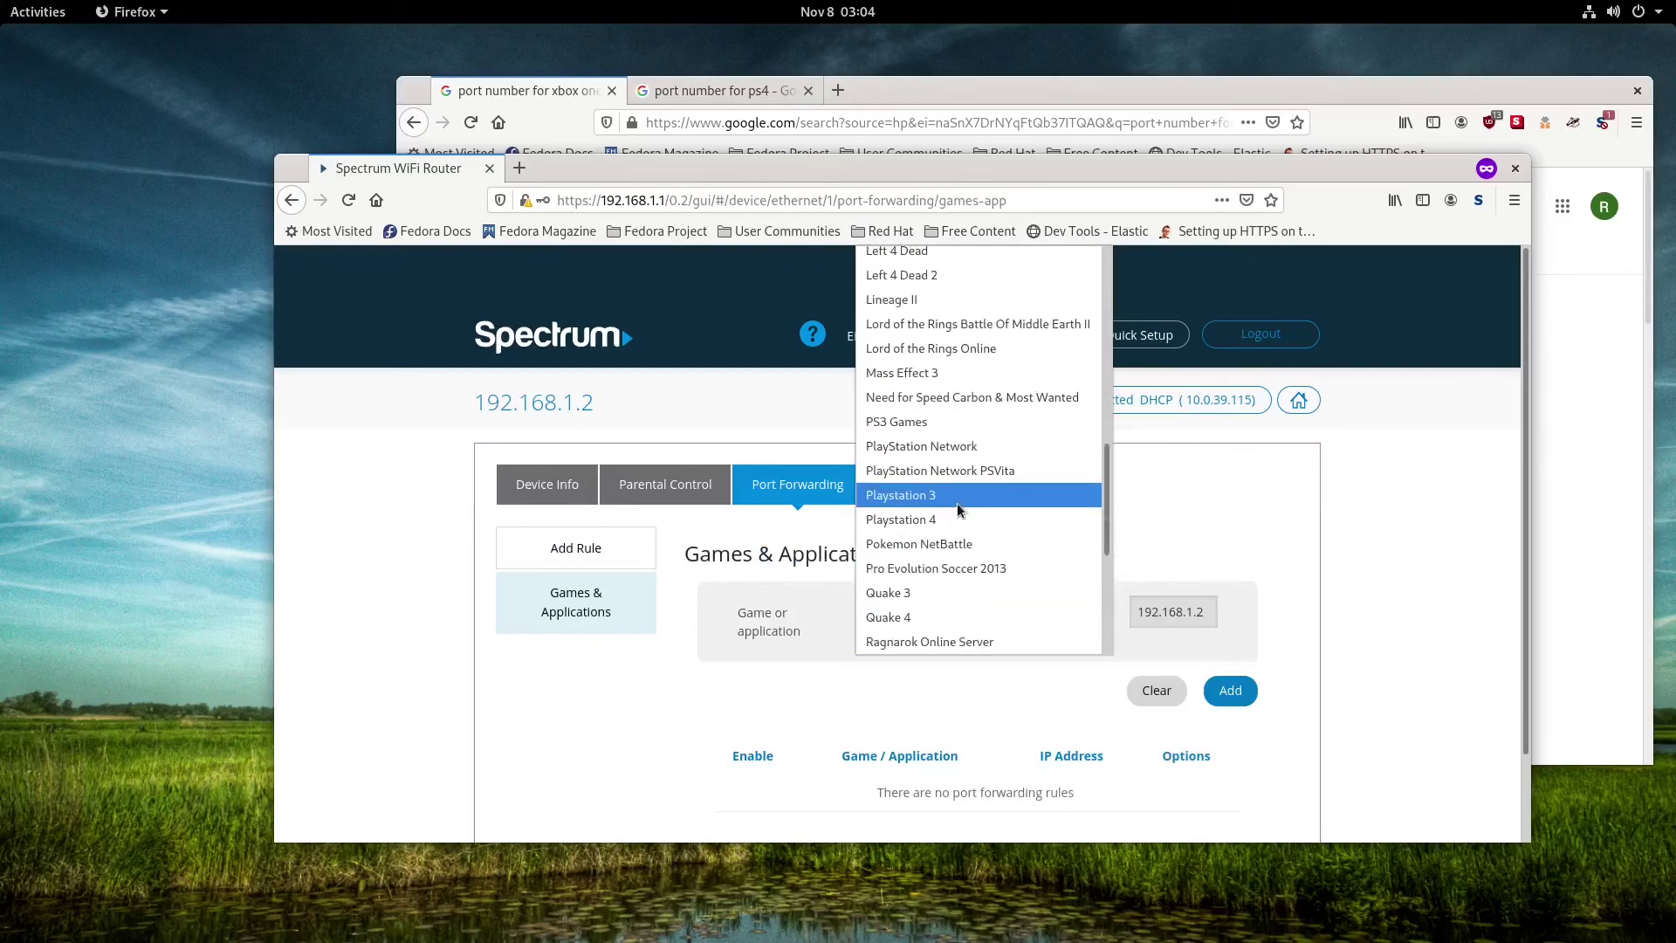
pyautogui.click(962, 528)
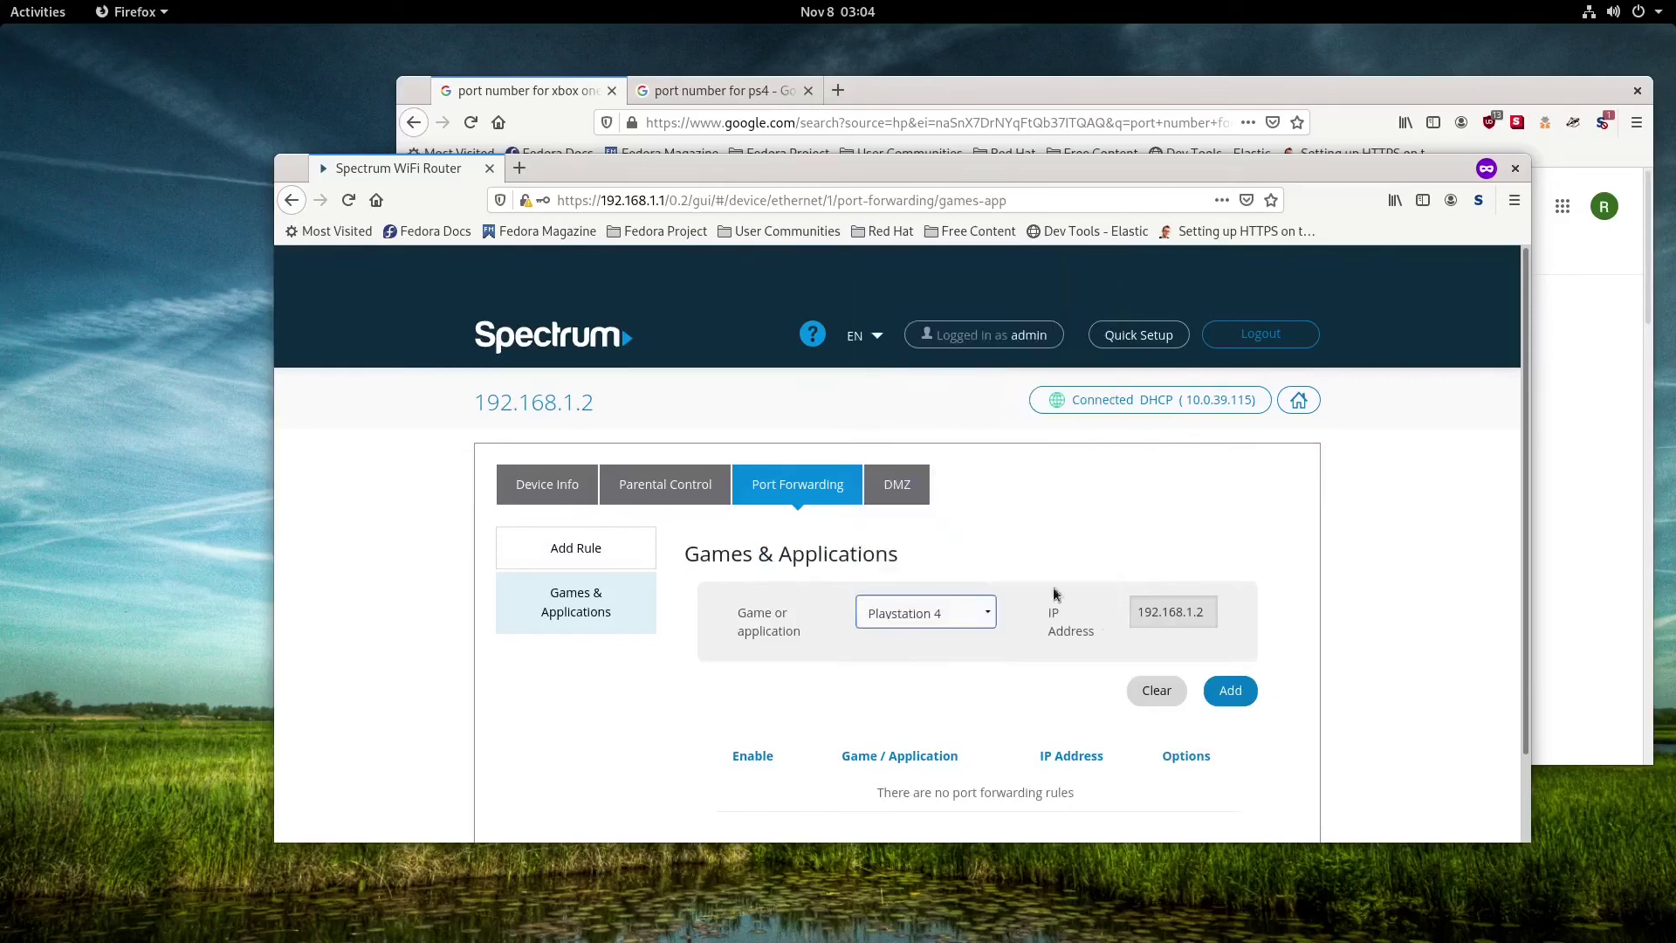
pyautogui.click(1230, 691)
pyautogui.scroll(-3, 1221, 768)
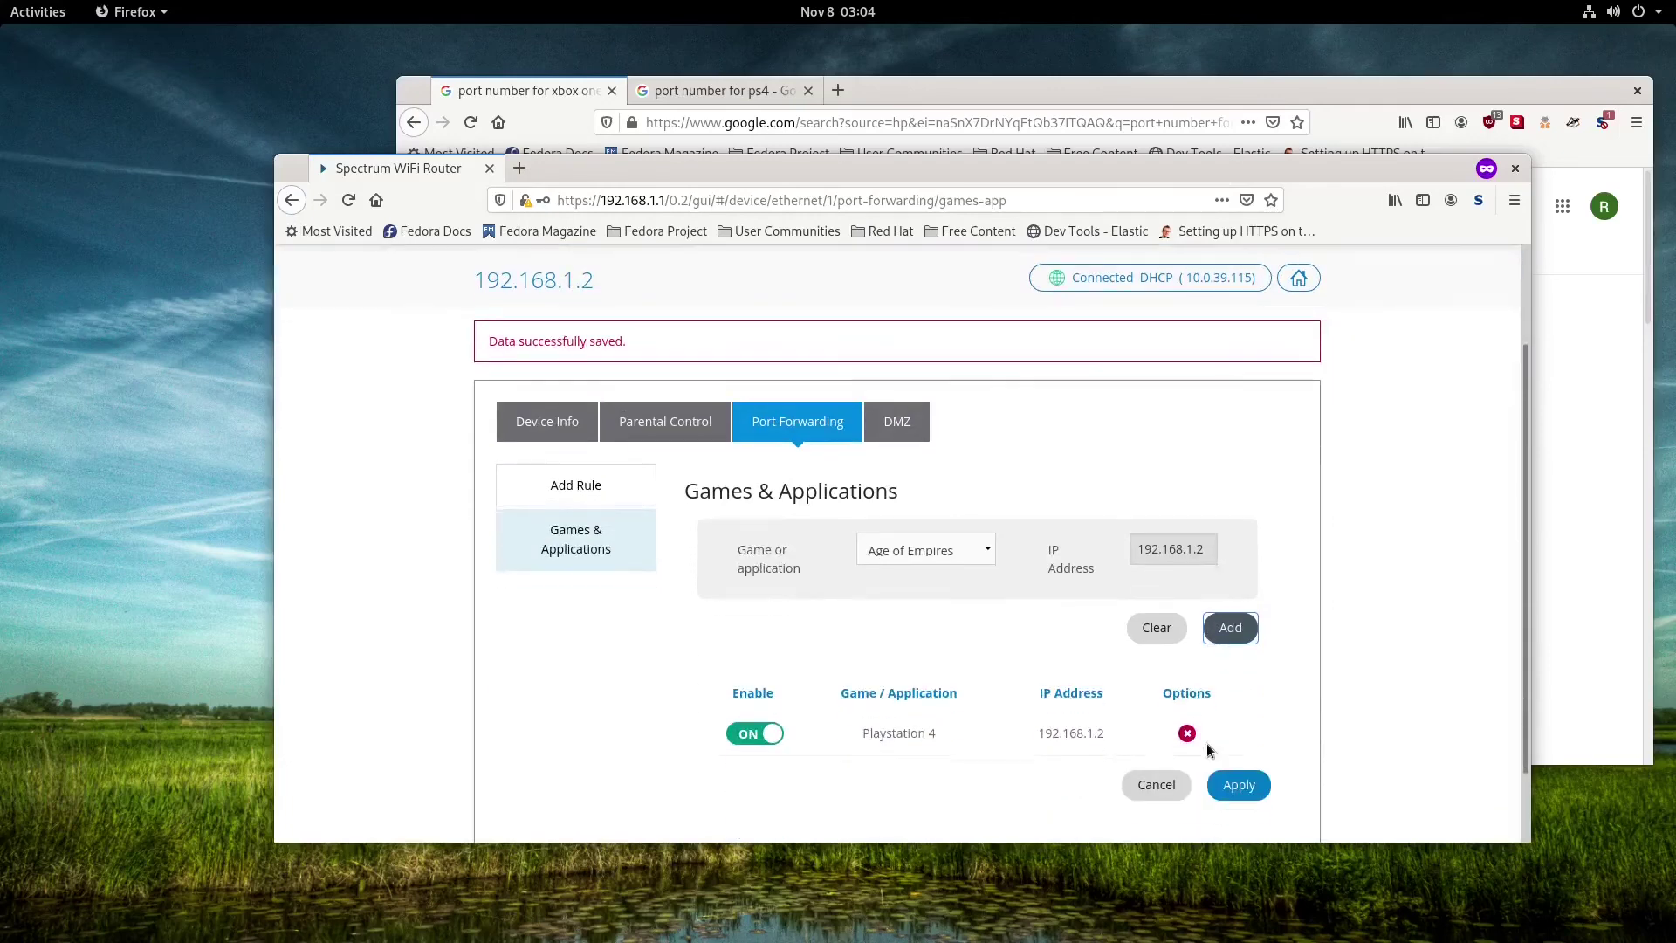
pyautogui.click(1231, 782)
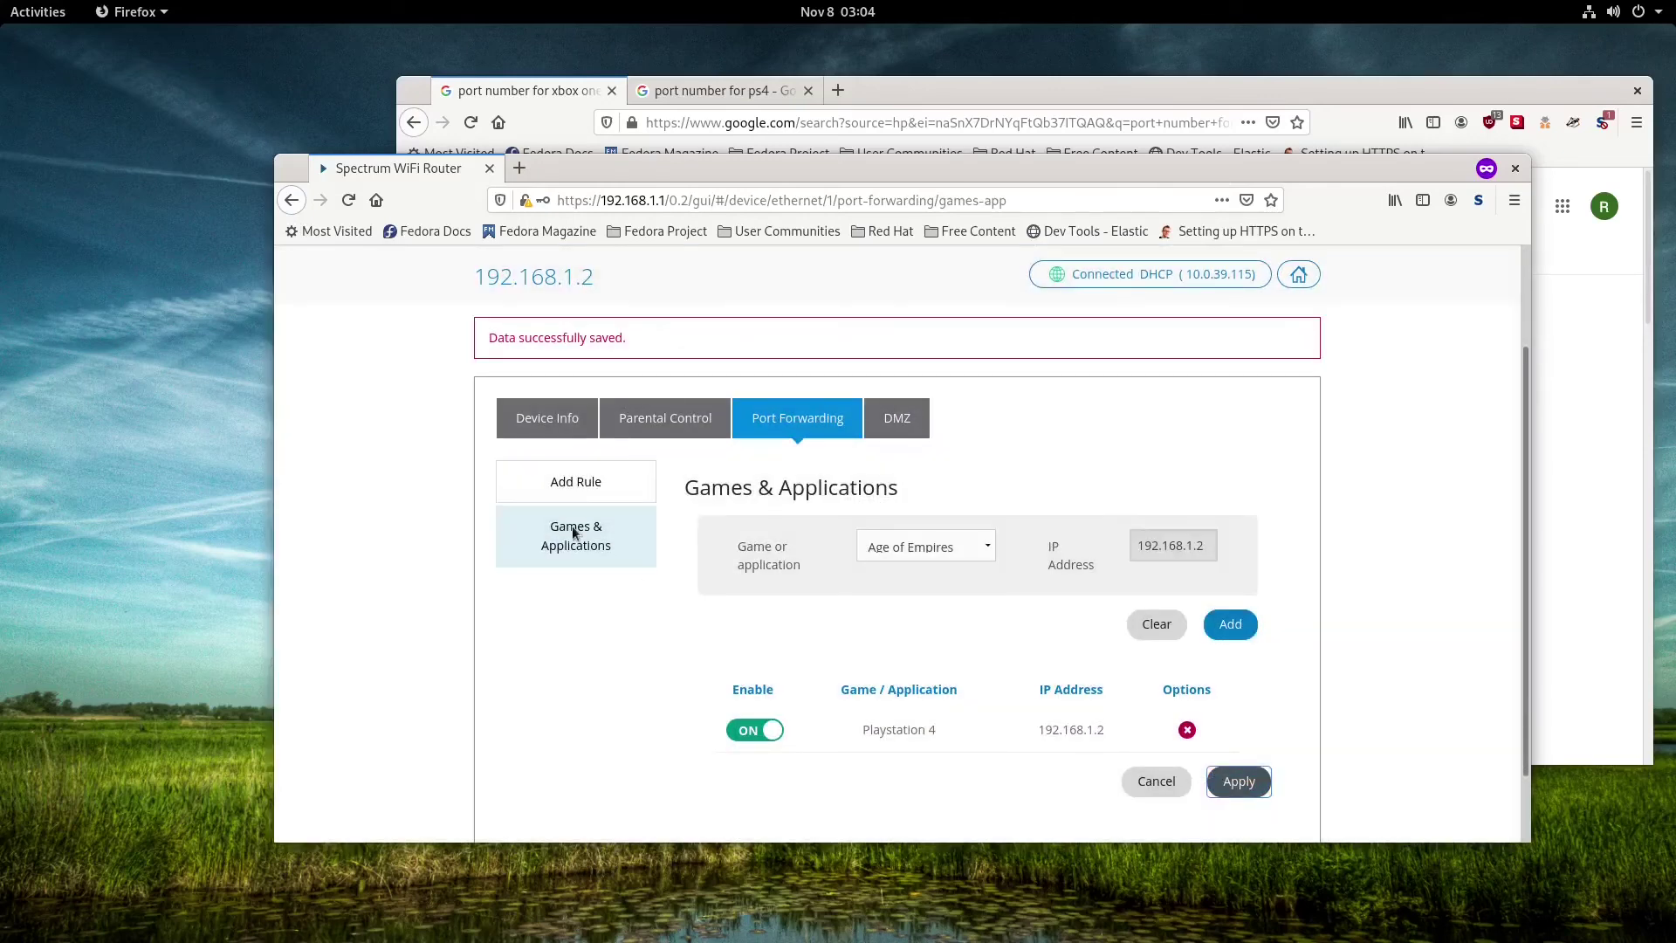
# Step: Delete the Xboxonev1 UDP port 88 rule from the manually added port rules
pyautogui.click(583, 427)
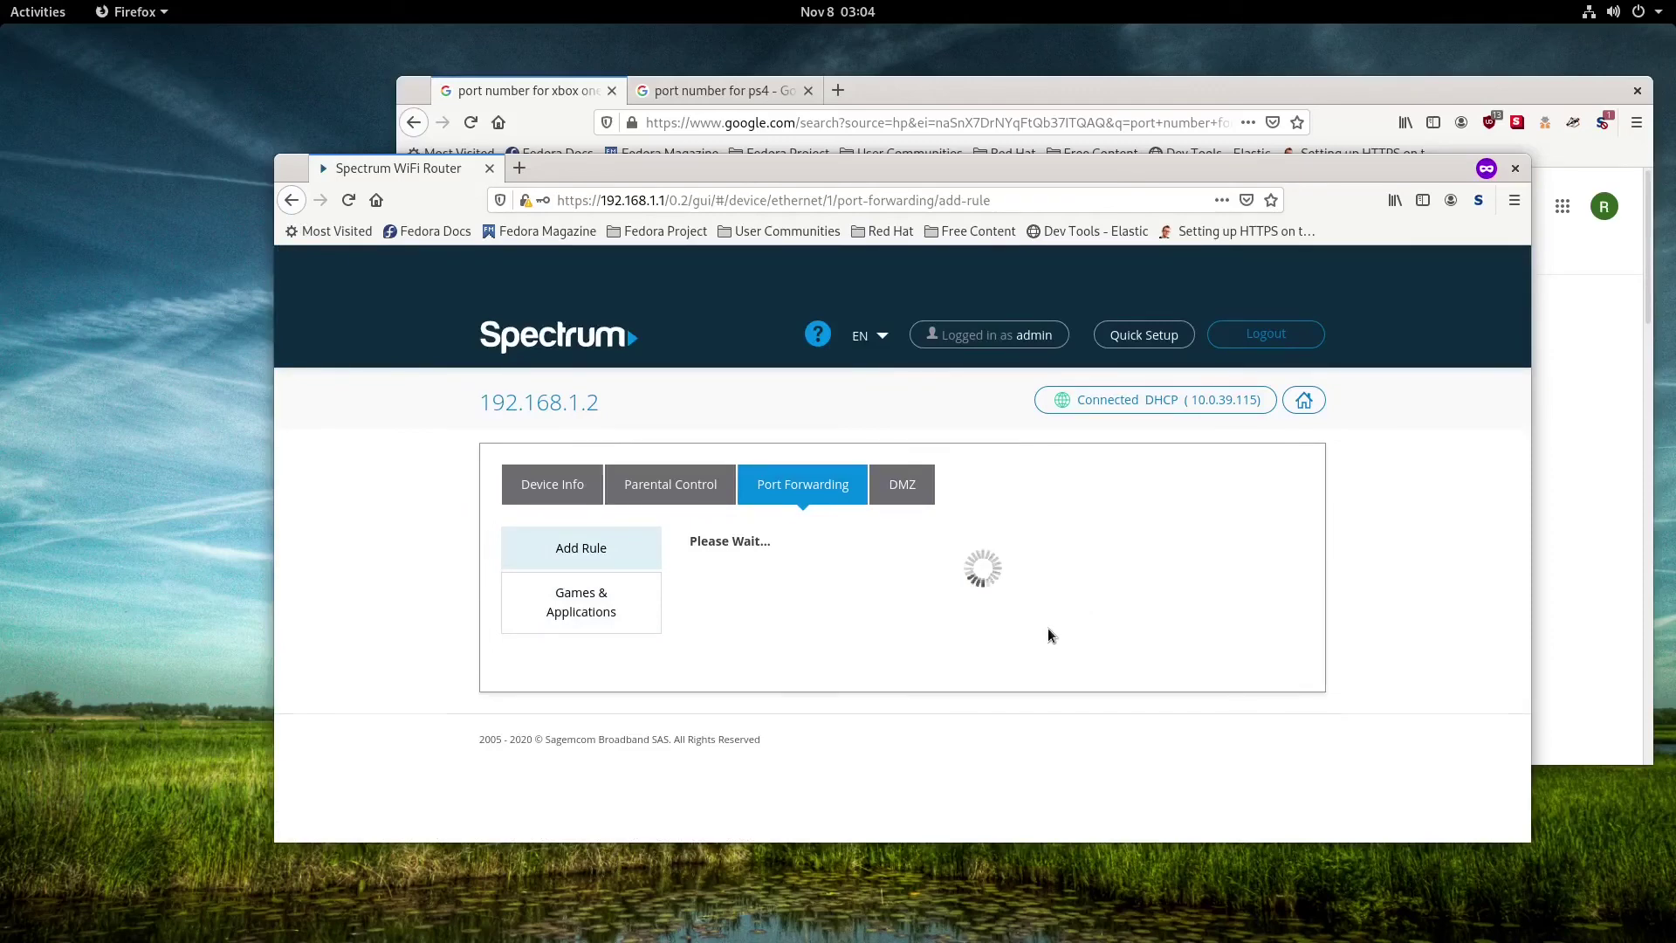
pyautogui.scroll(-7, 1047, 632)
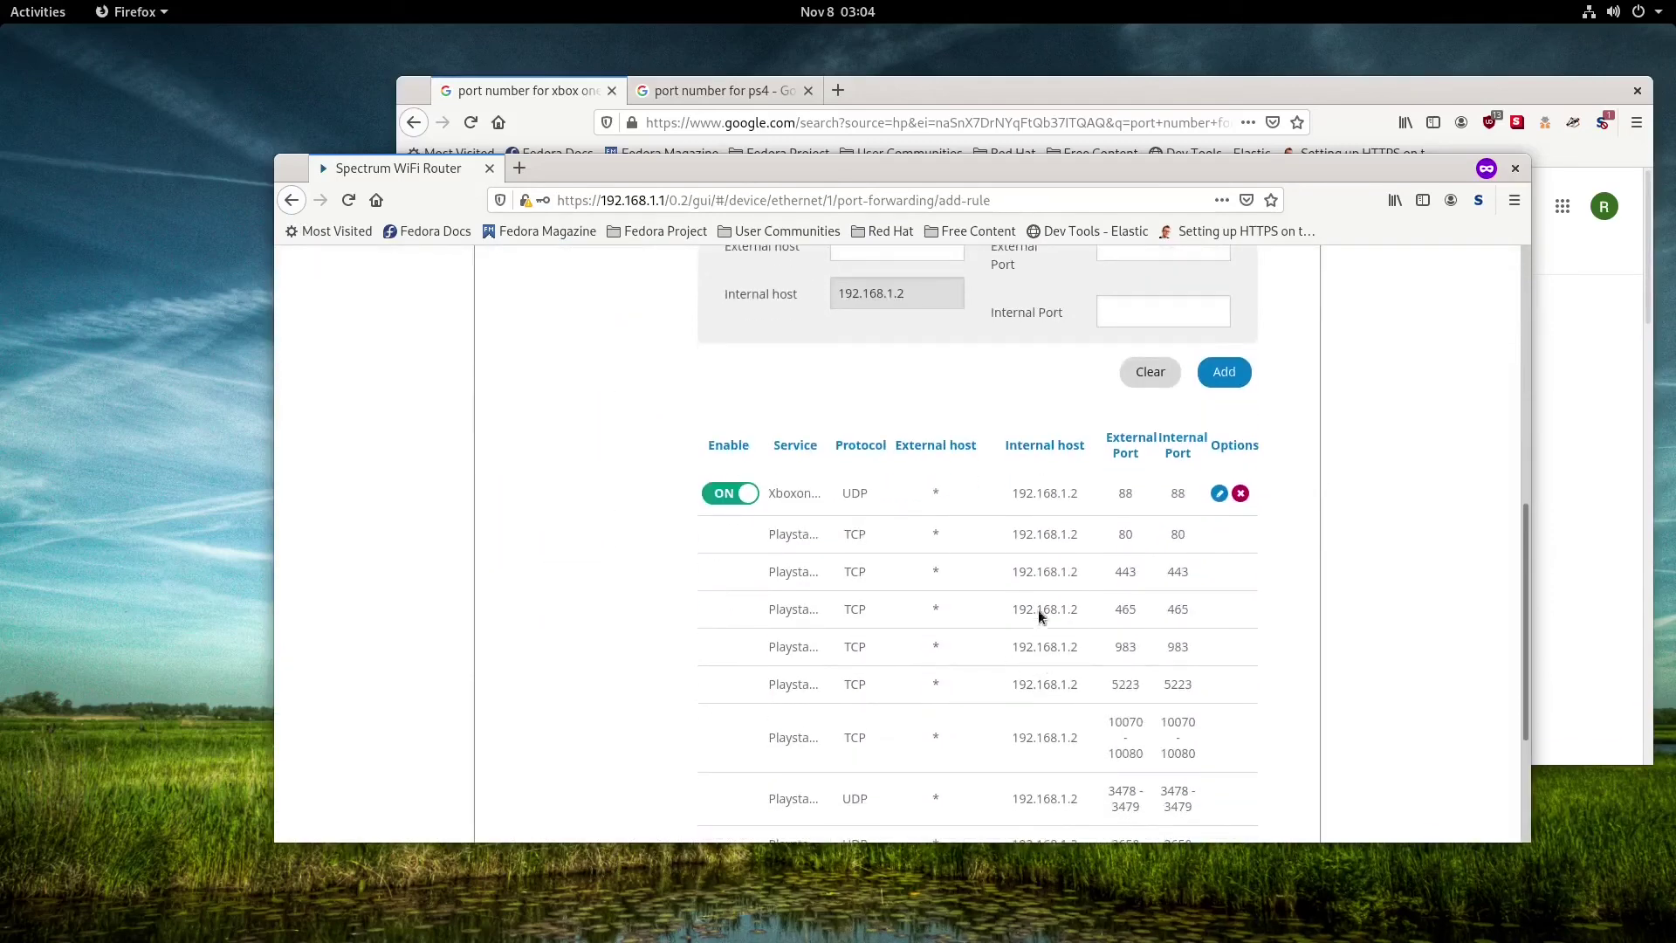
pyautogui.scroll(-2, 981, 575)
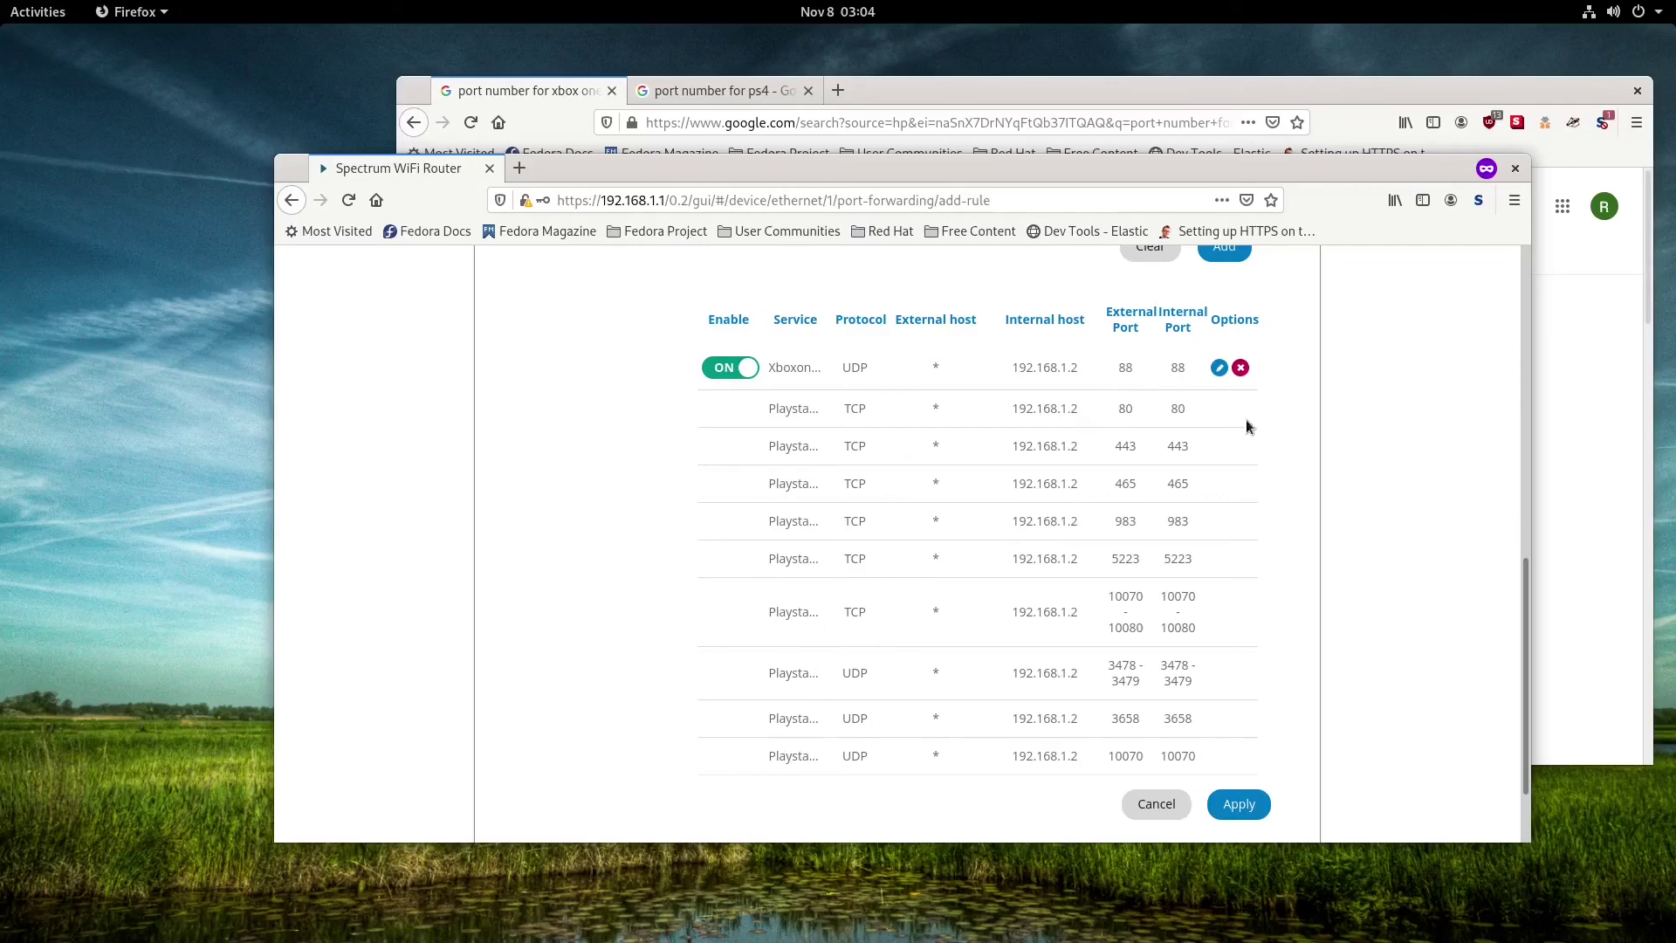
pyautogui.click(1241, 367)
pyautogui.click(1031, 486)
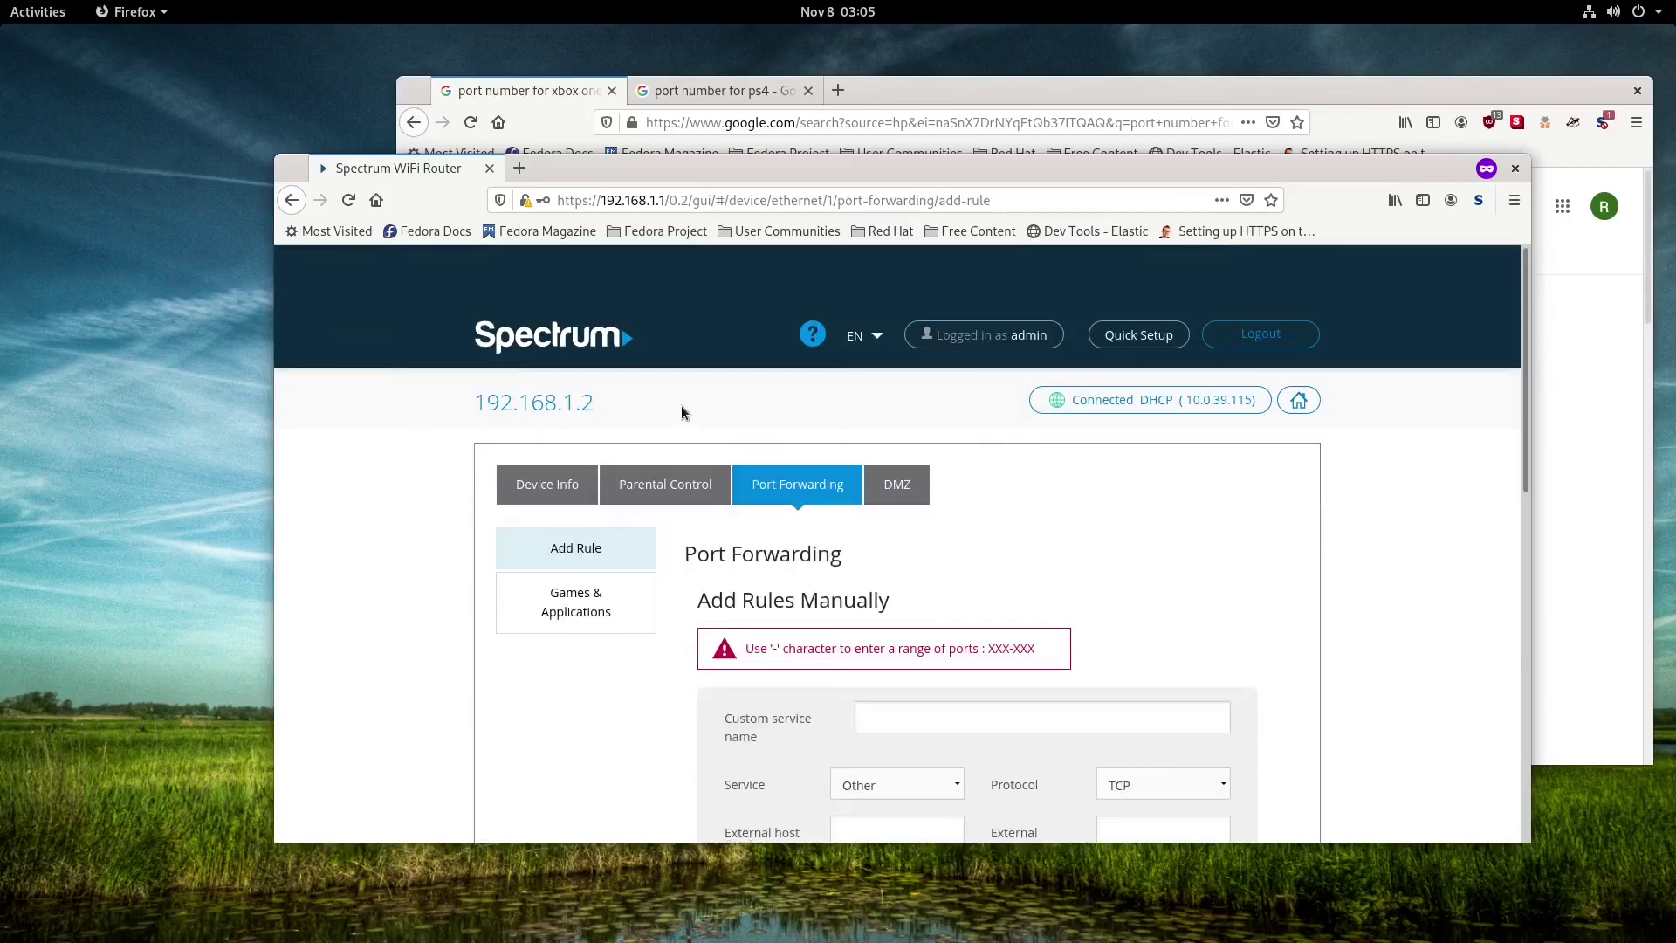
# Step: Return to the home dashboard and review the 2.4GHz Wi-Fi basic settings
pyautogui.click(1292, 402)
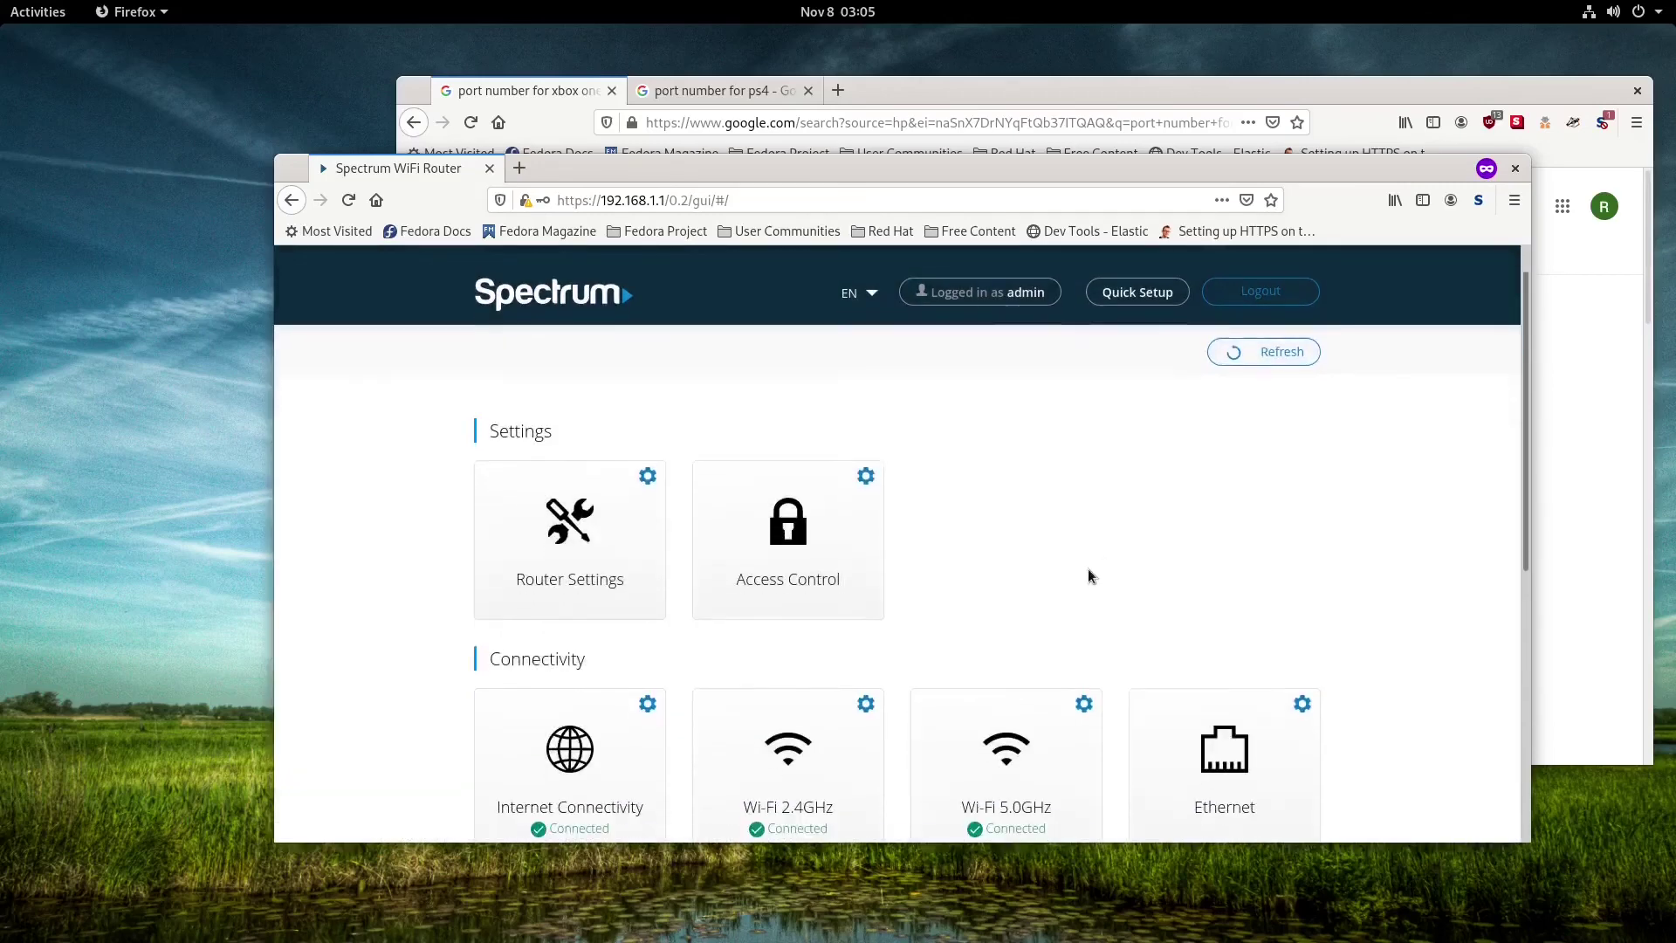
pyautogui.scroll(-3, 1090, 573)
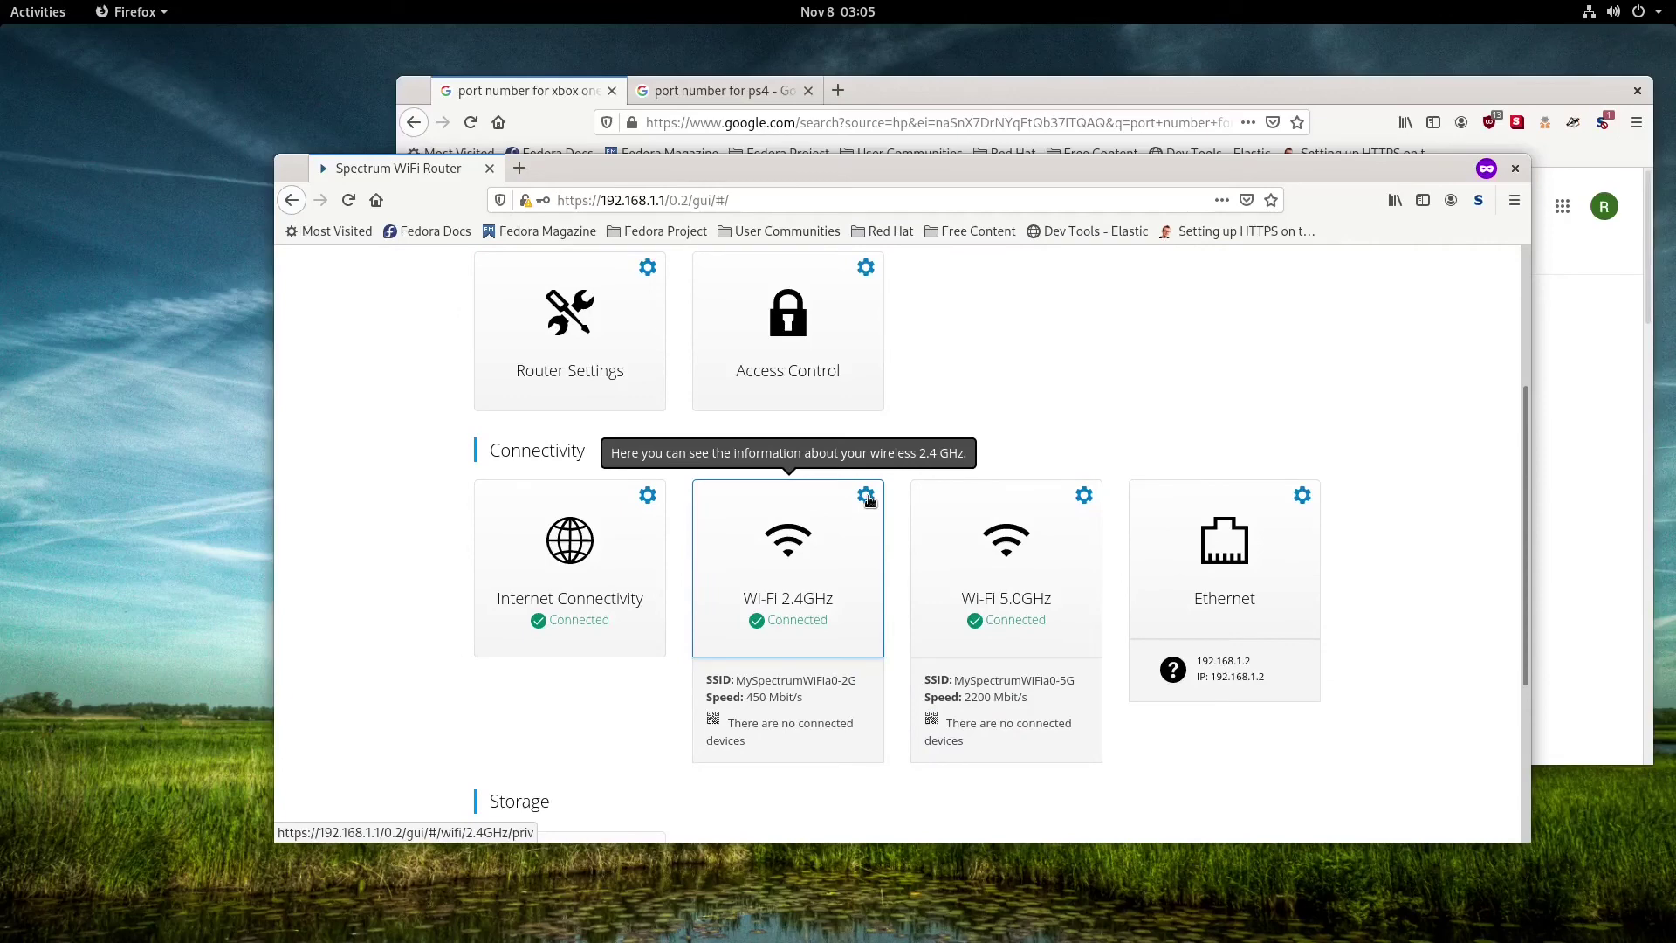
pyautogui.click(867, 496)
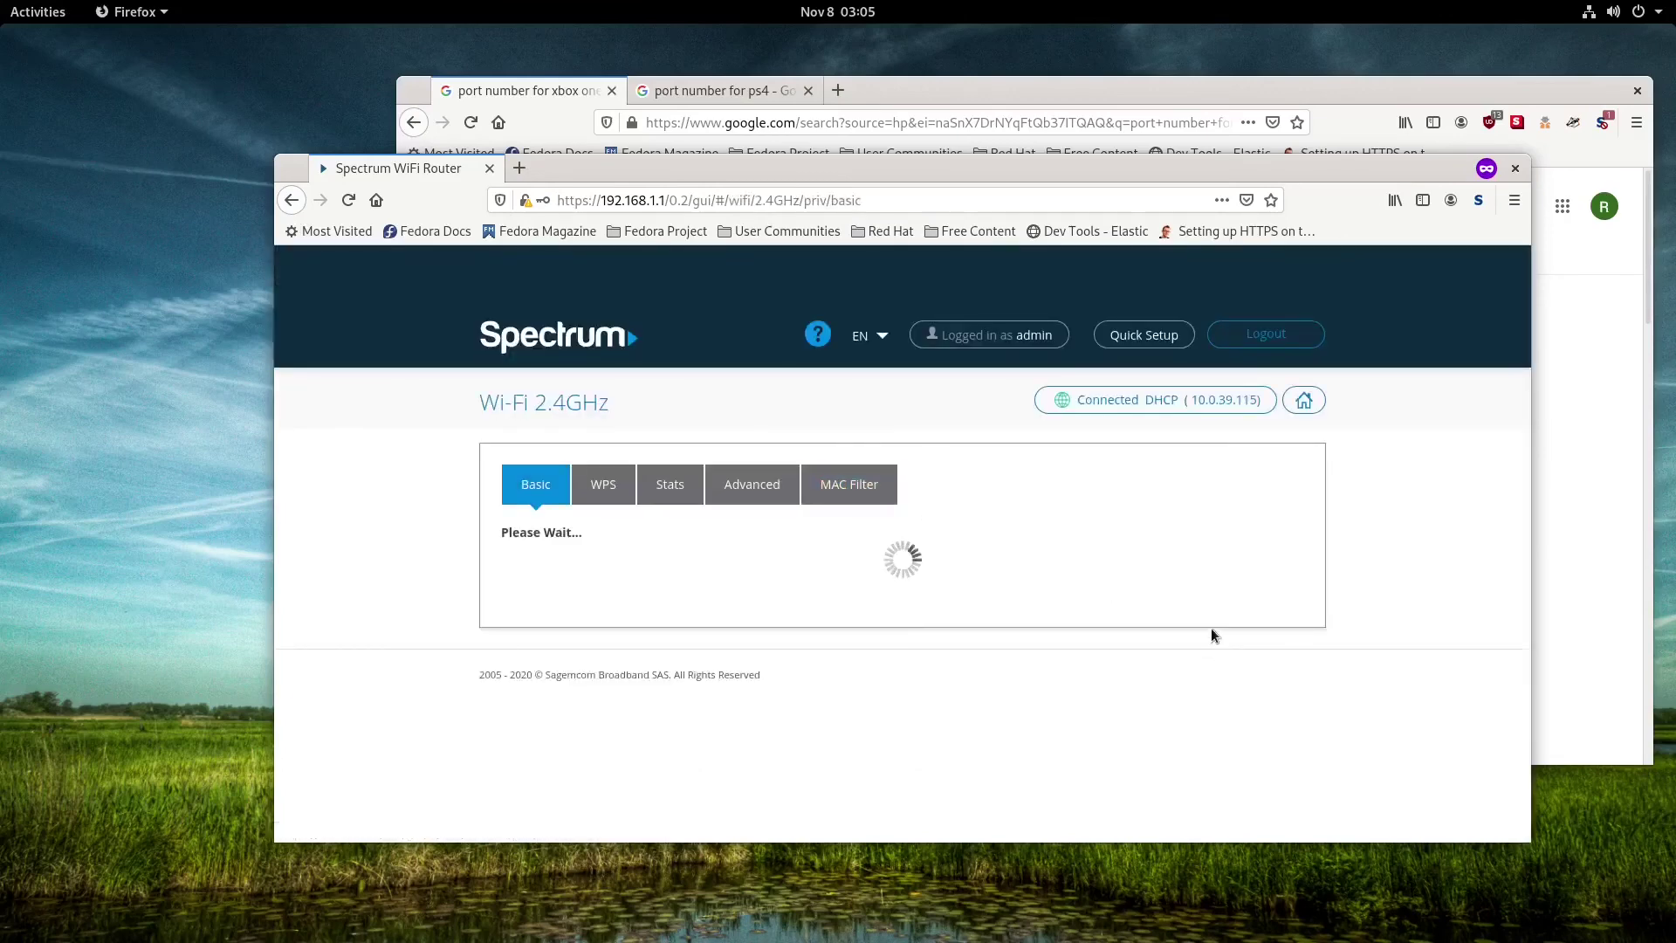
pyautogui.scroll(-3, 1185, 611)
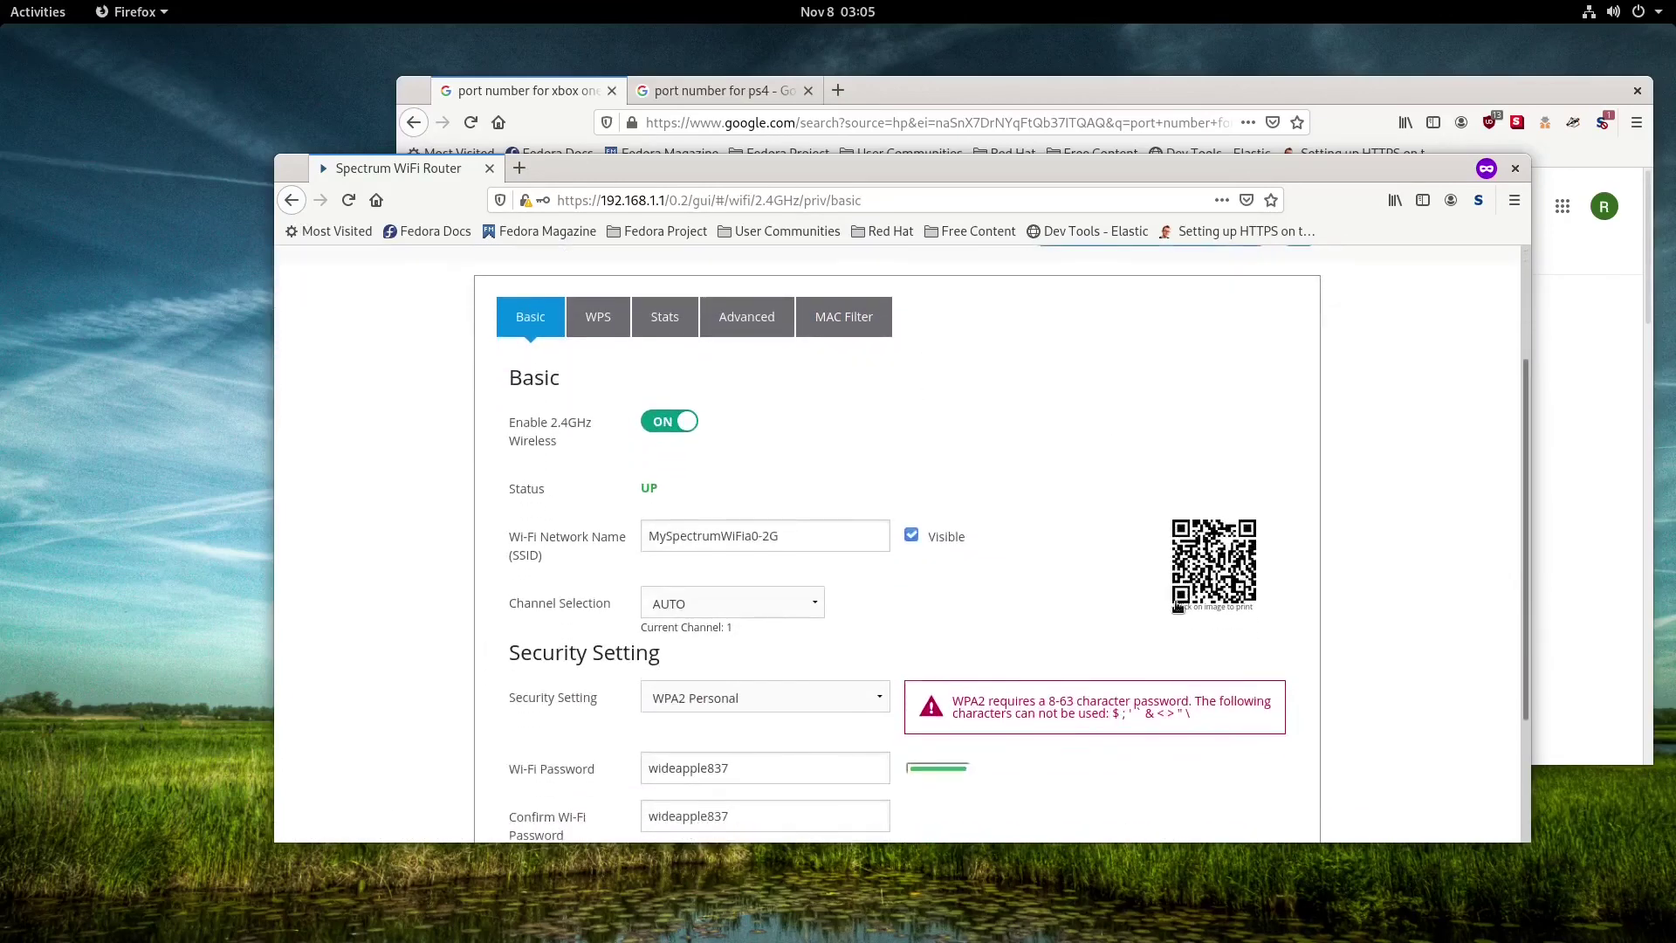
pyautogui.scroll(-1, 1182, 616)
pyautogui.scroll(3, 1048, 511)
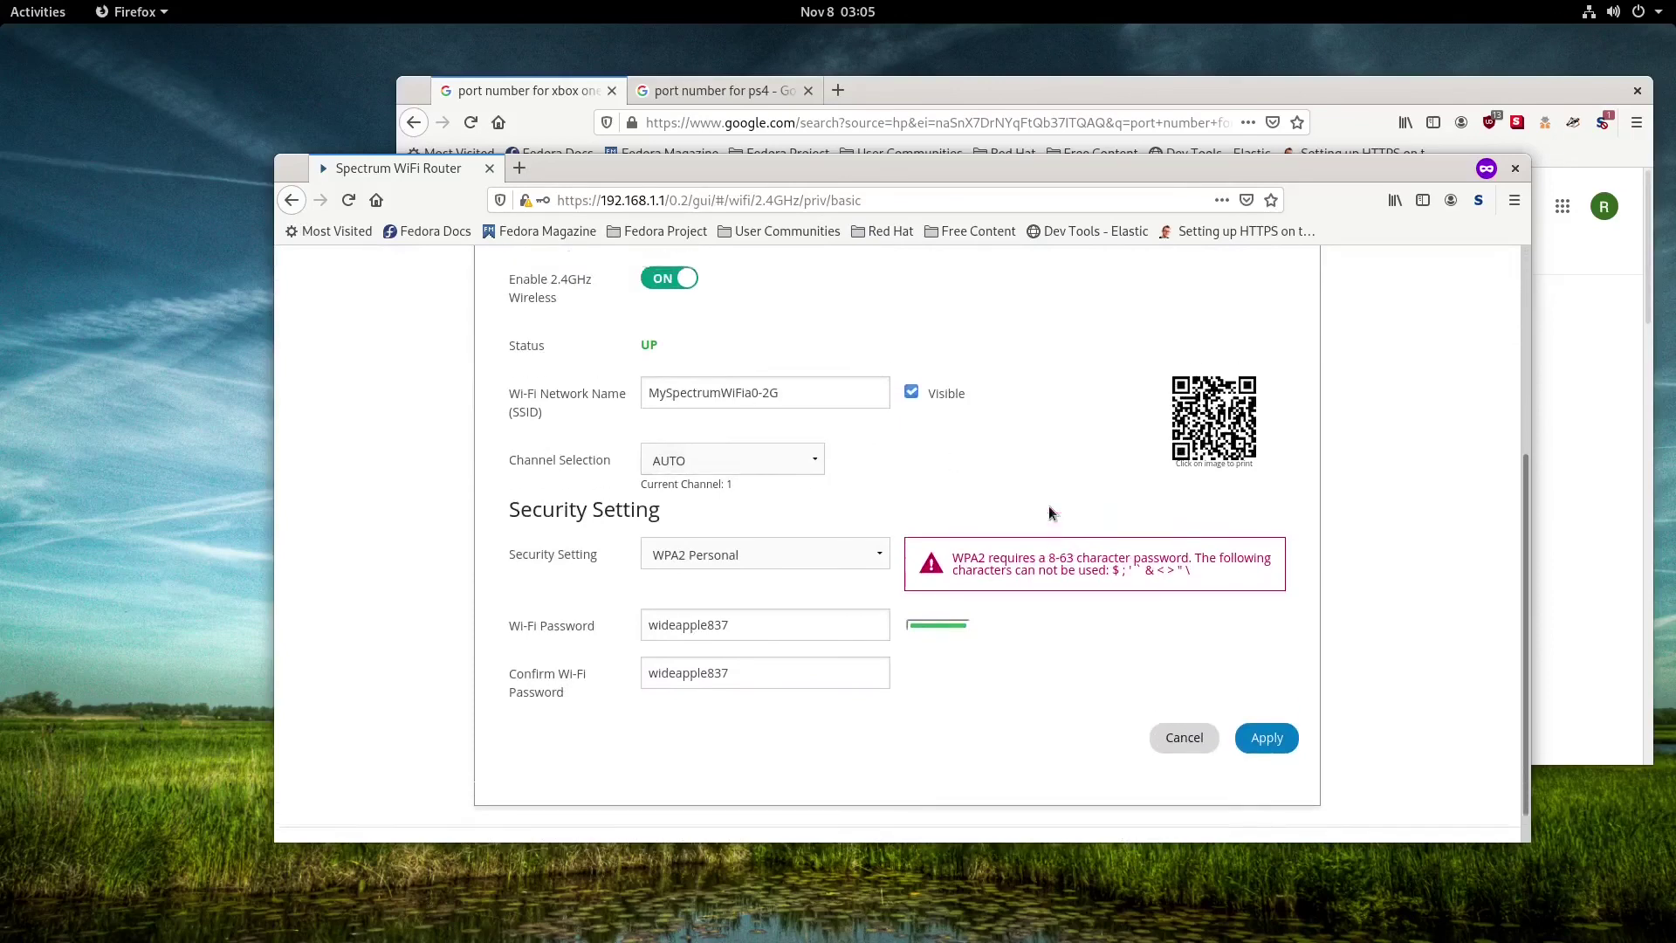
# Step: Check the 2.4GHz advanced wireless modes, keep 802.11g/n mixed, and cancel without changes
pyautogui.click(761, 327)
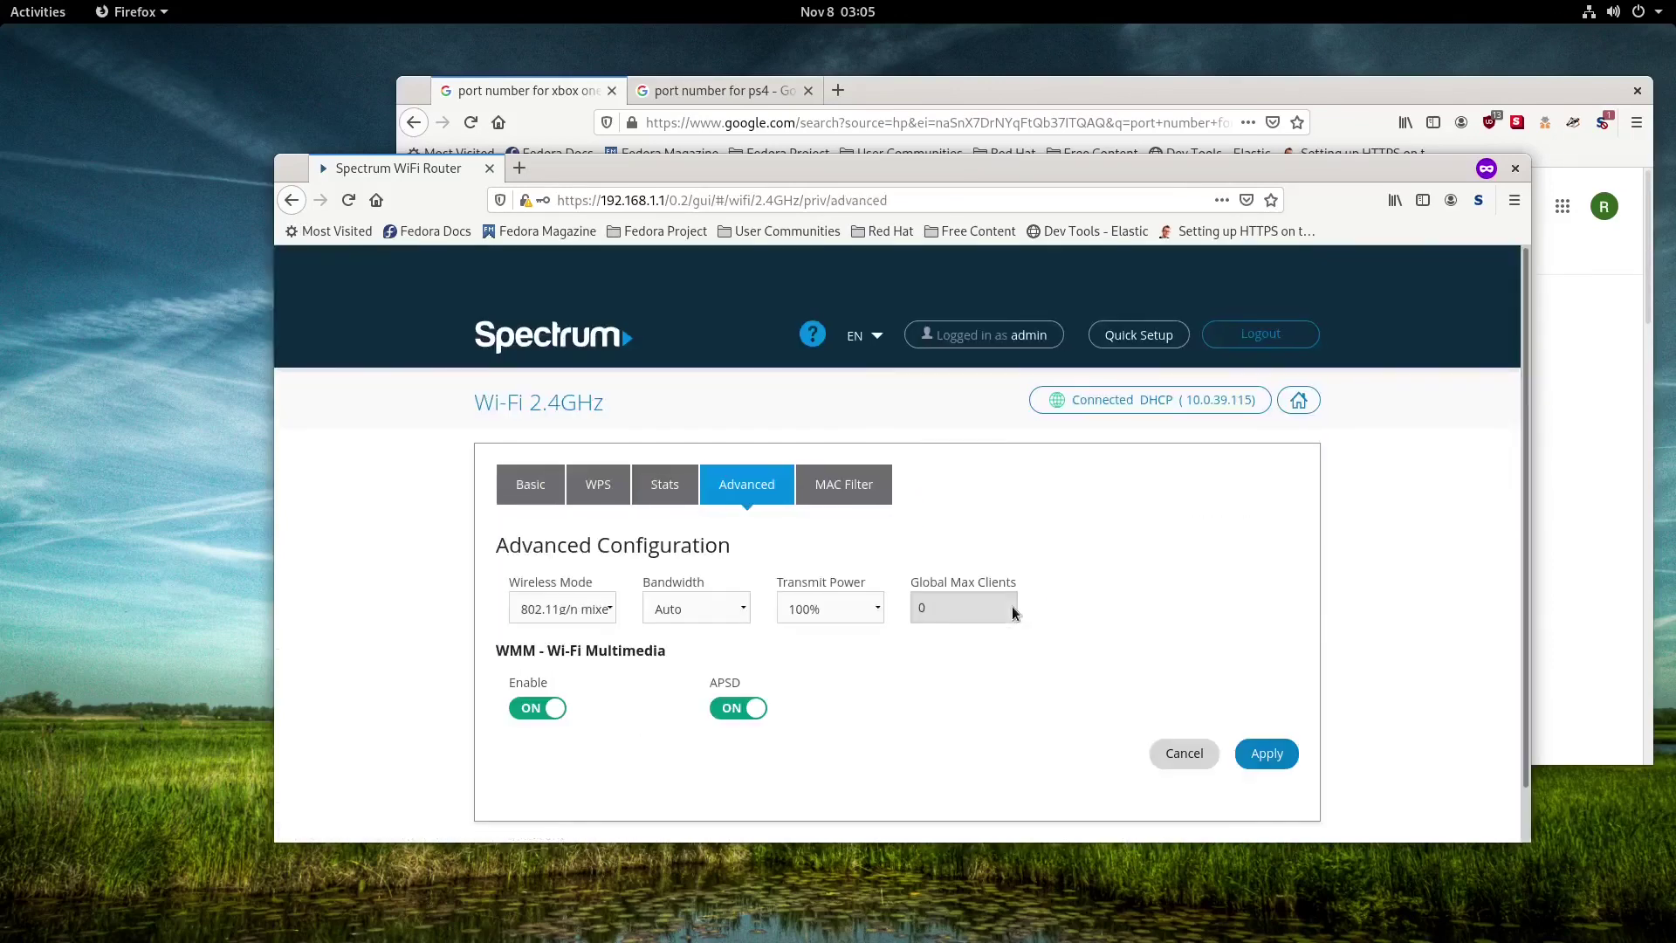
pyautogui.scroll(-1, 1013, 611)
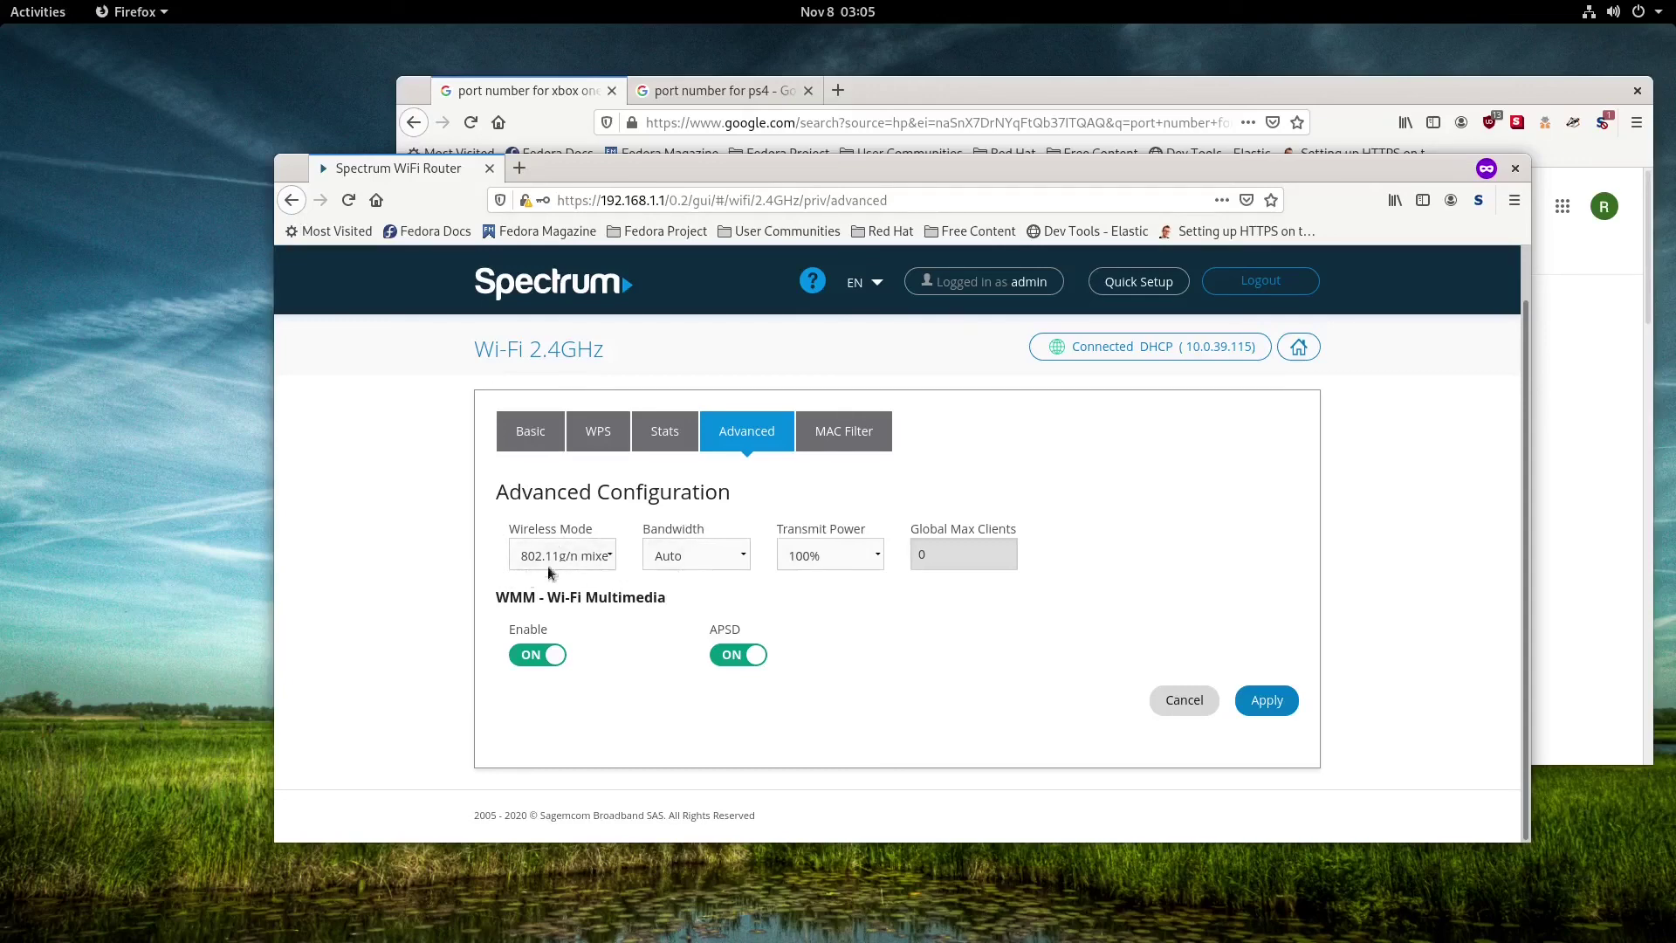
pyautogui.click(578, 557)
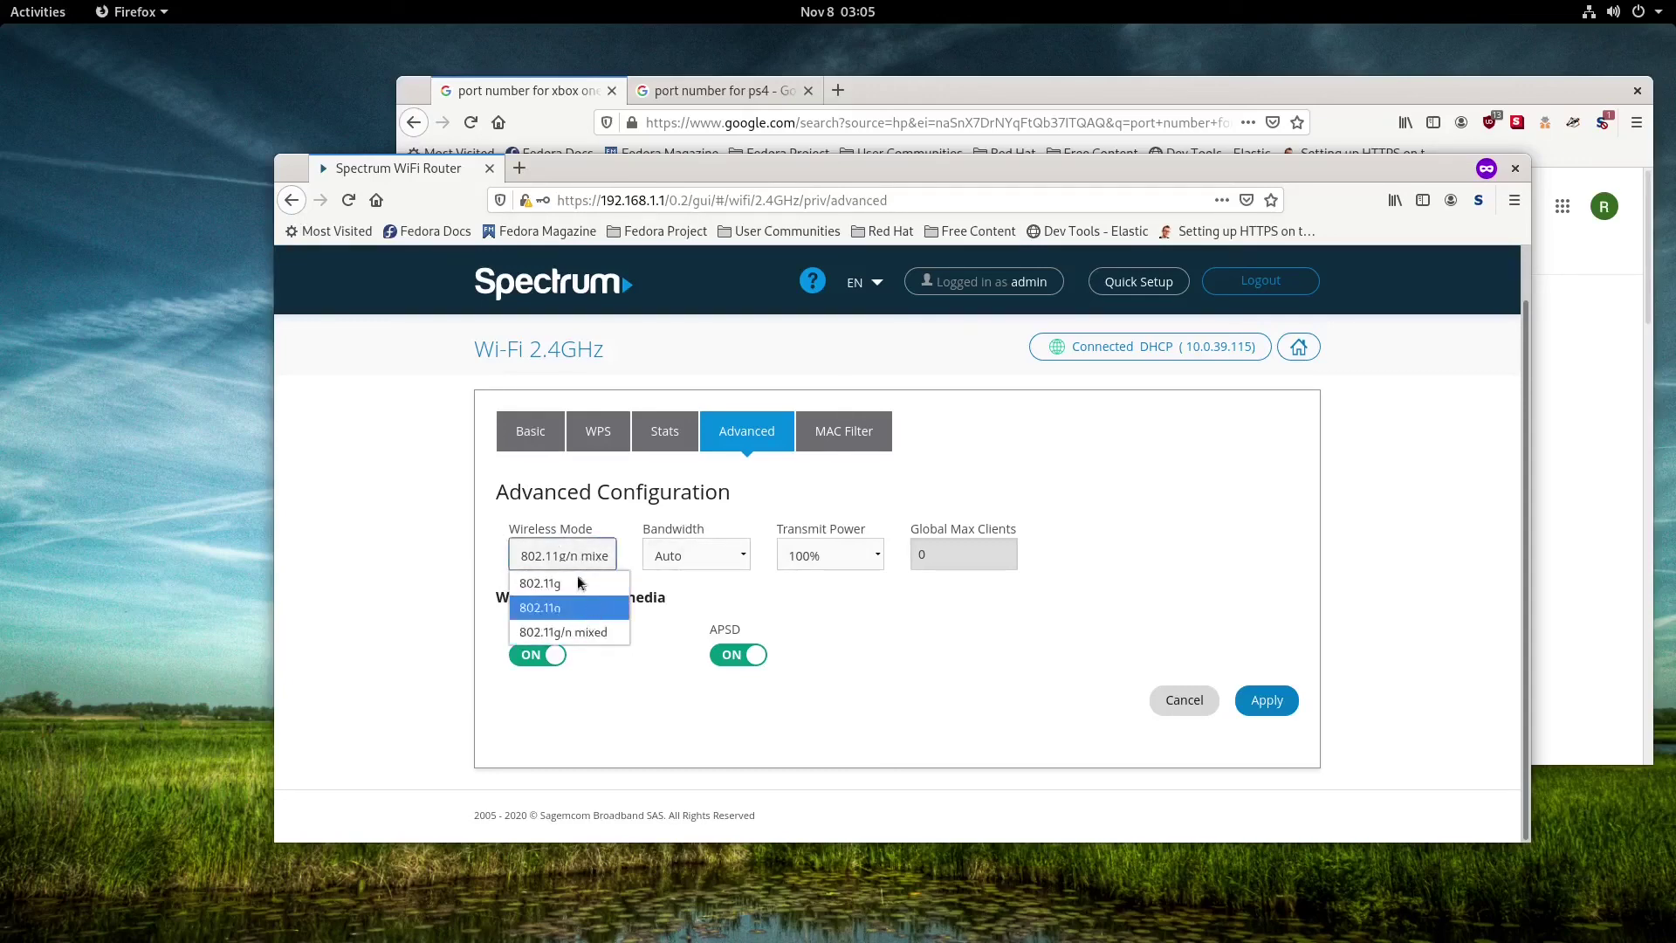
pyautogui.click(609, 632)
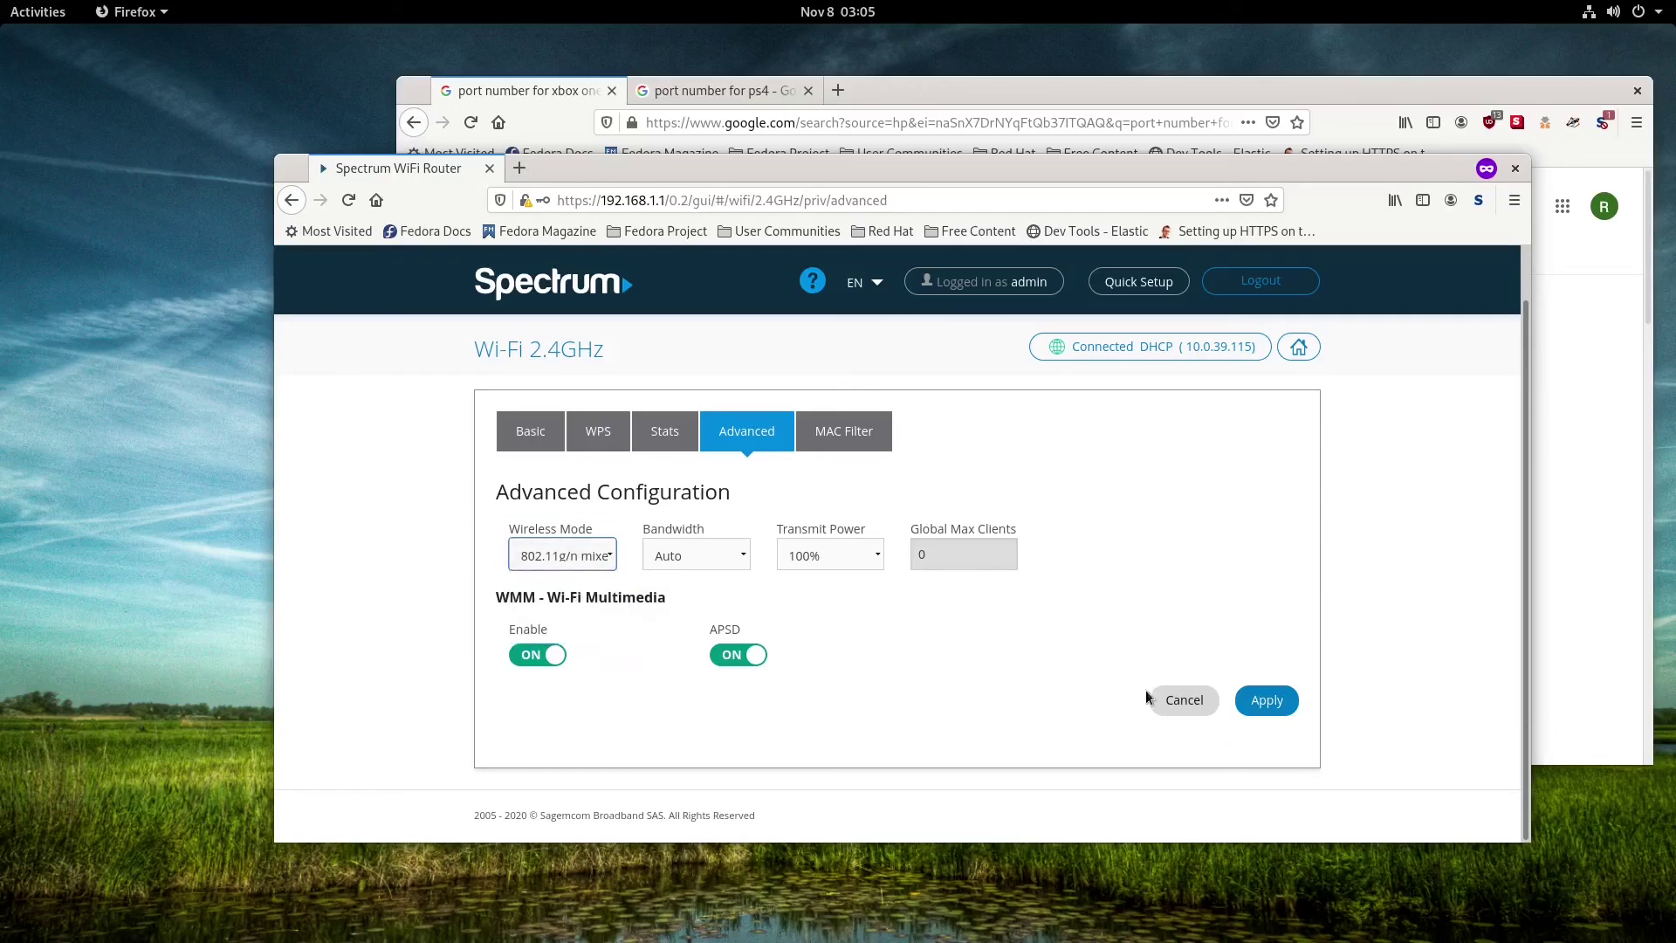
pyautogui.click(1189, 702)
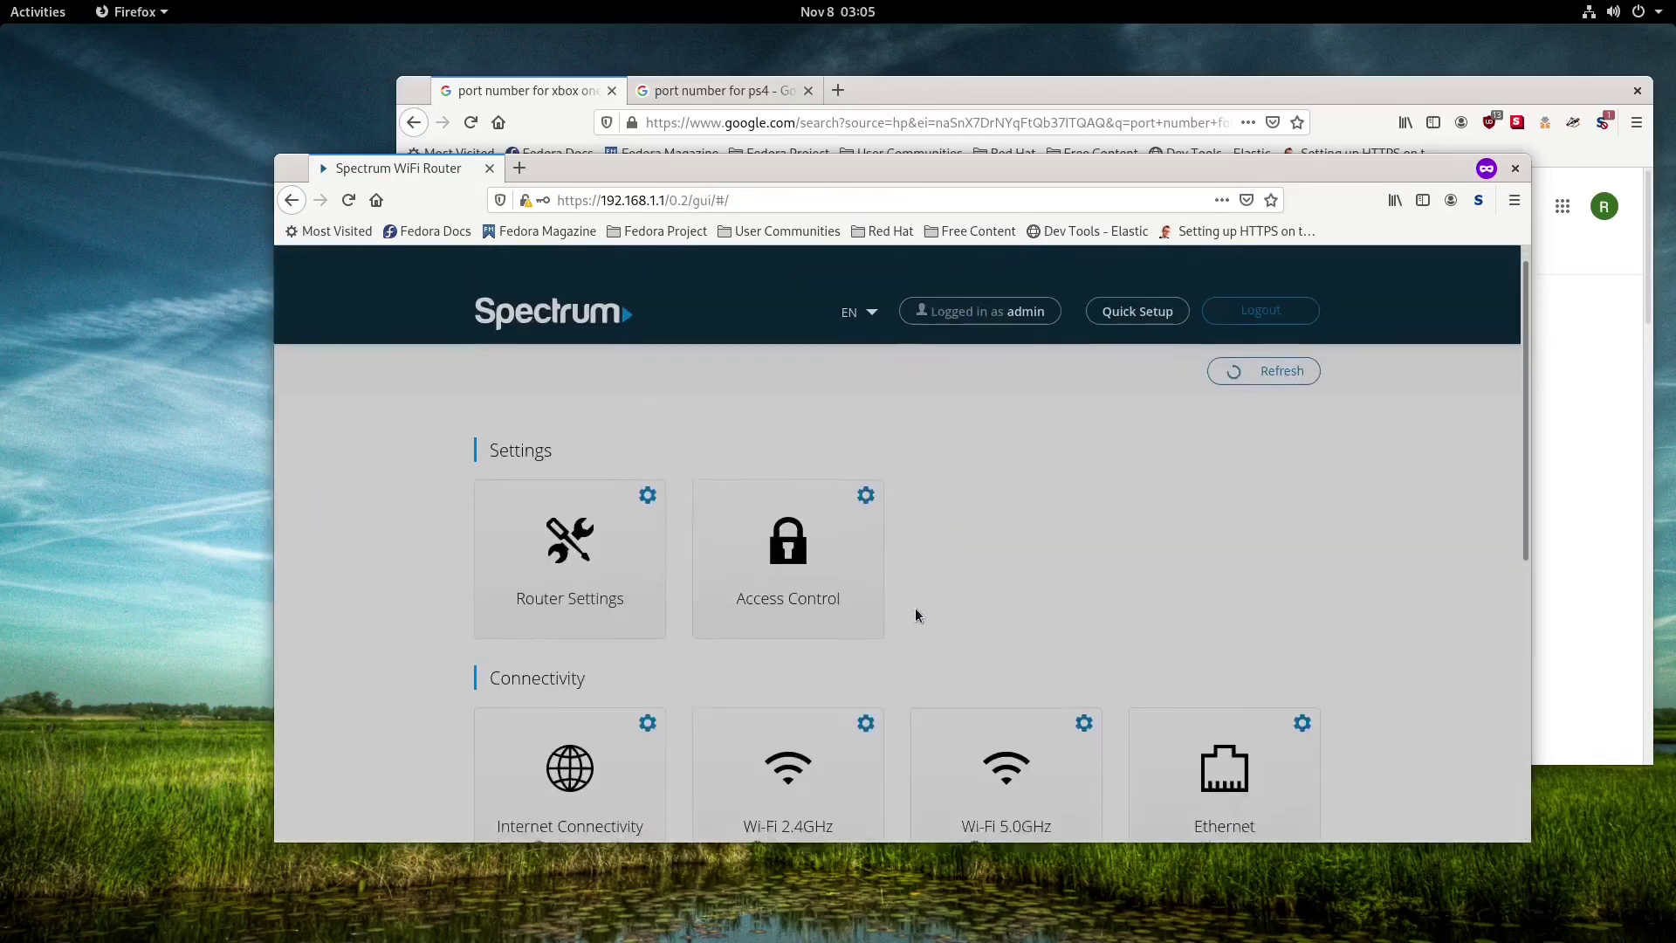
# Step: Open the 5GHz Wi-Fi settings and list the Advanced wireless modes, with 802.11a+n+ac current
pyautogui.scroll(-3, 1102, 643)
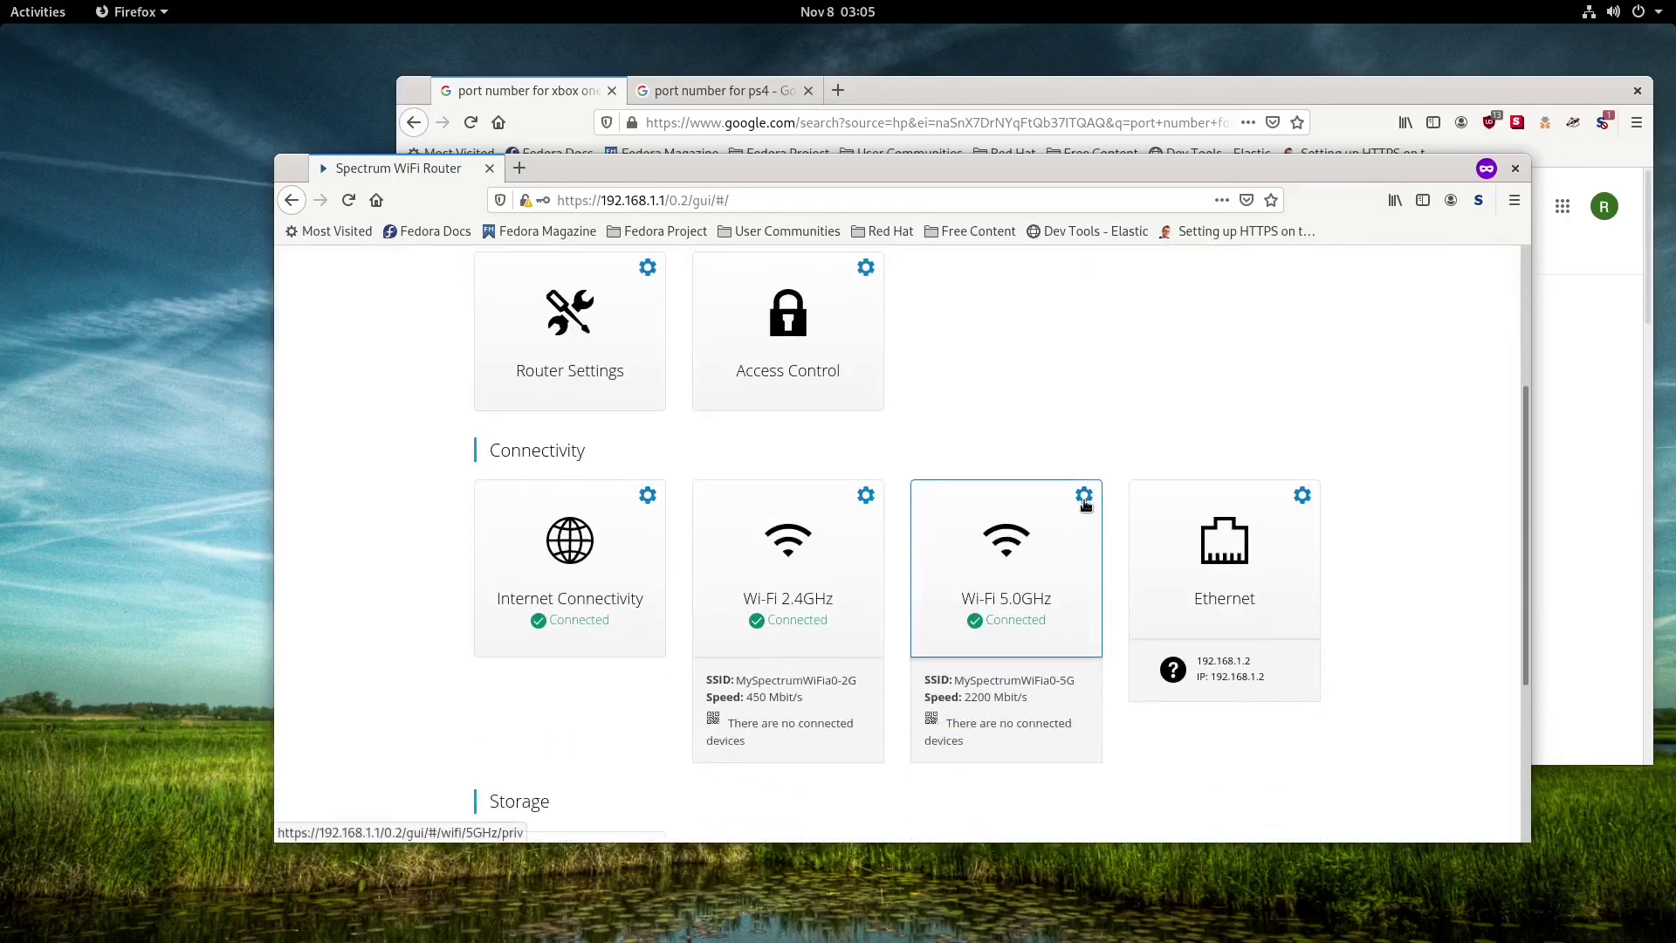
pyautogui.click(1084, 498)
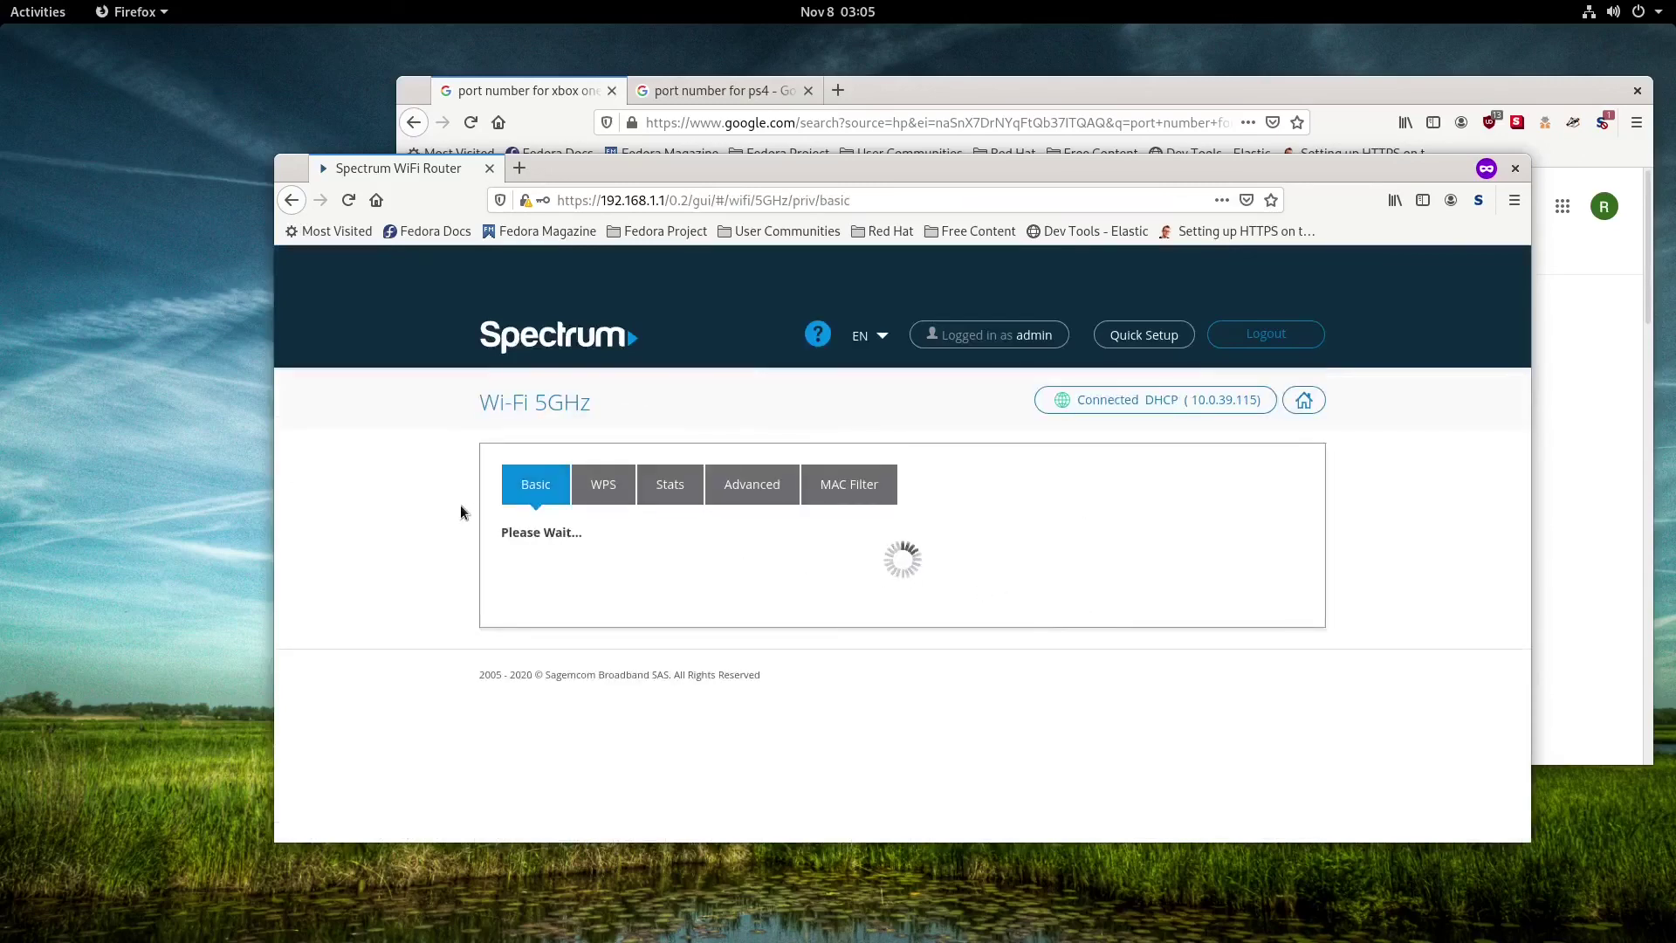
pyautogui.scroll(-4, 865, 587)
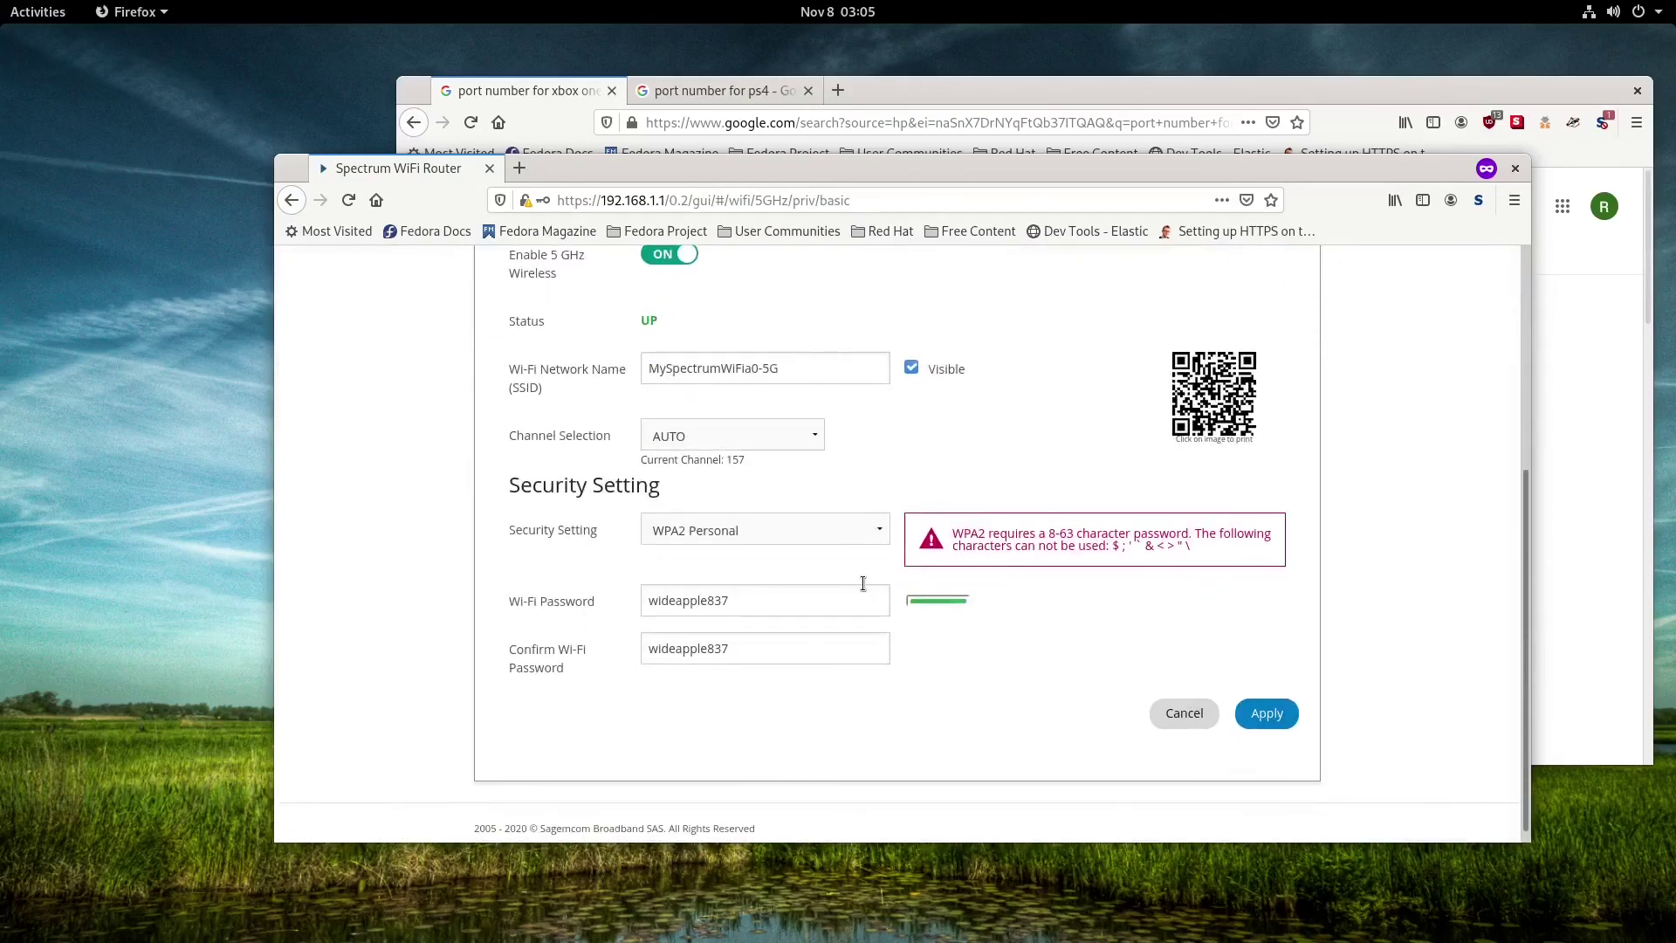
pyautogui.scroll(2, 864, 587)
pyautogui.click(756, 317)
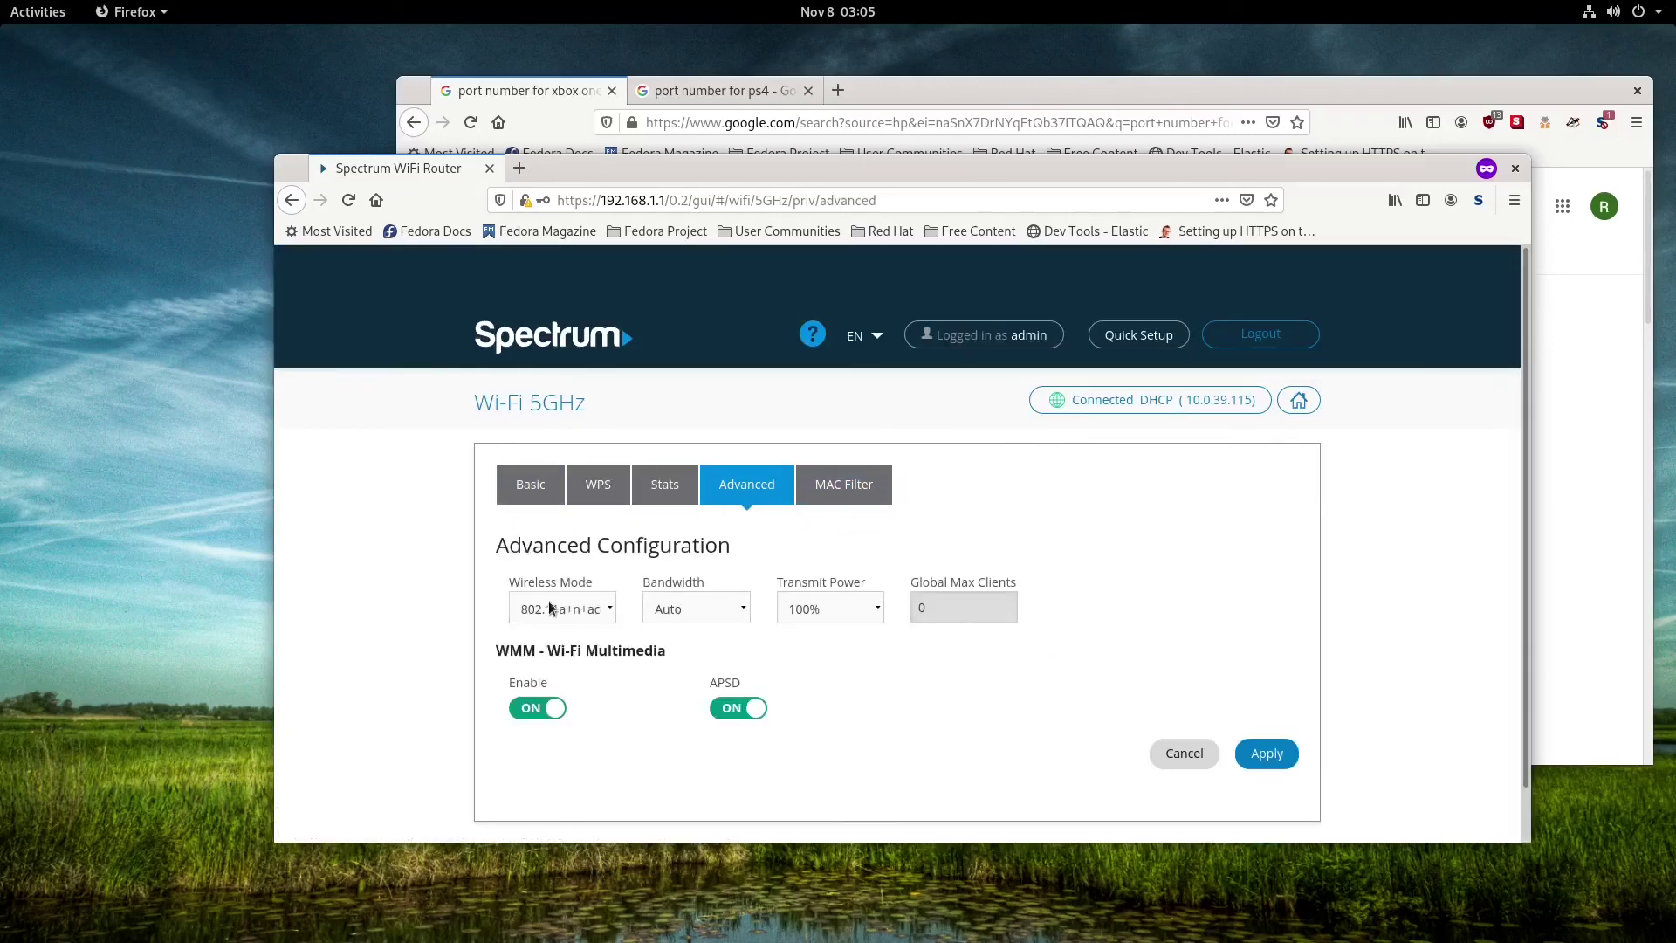
pyautogui.click(599, 617)
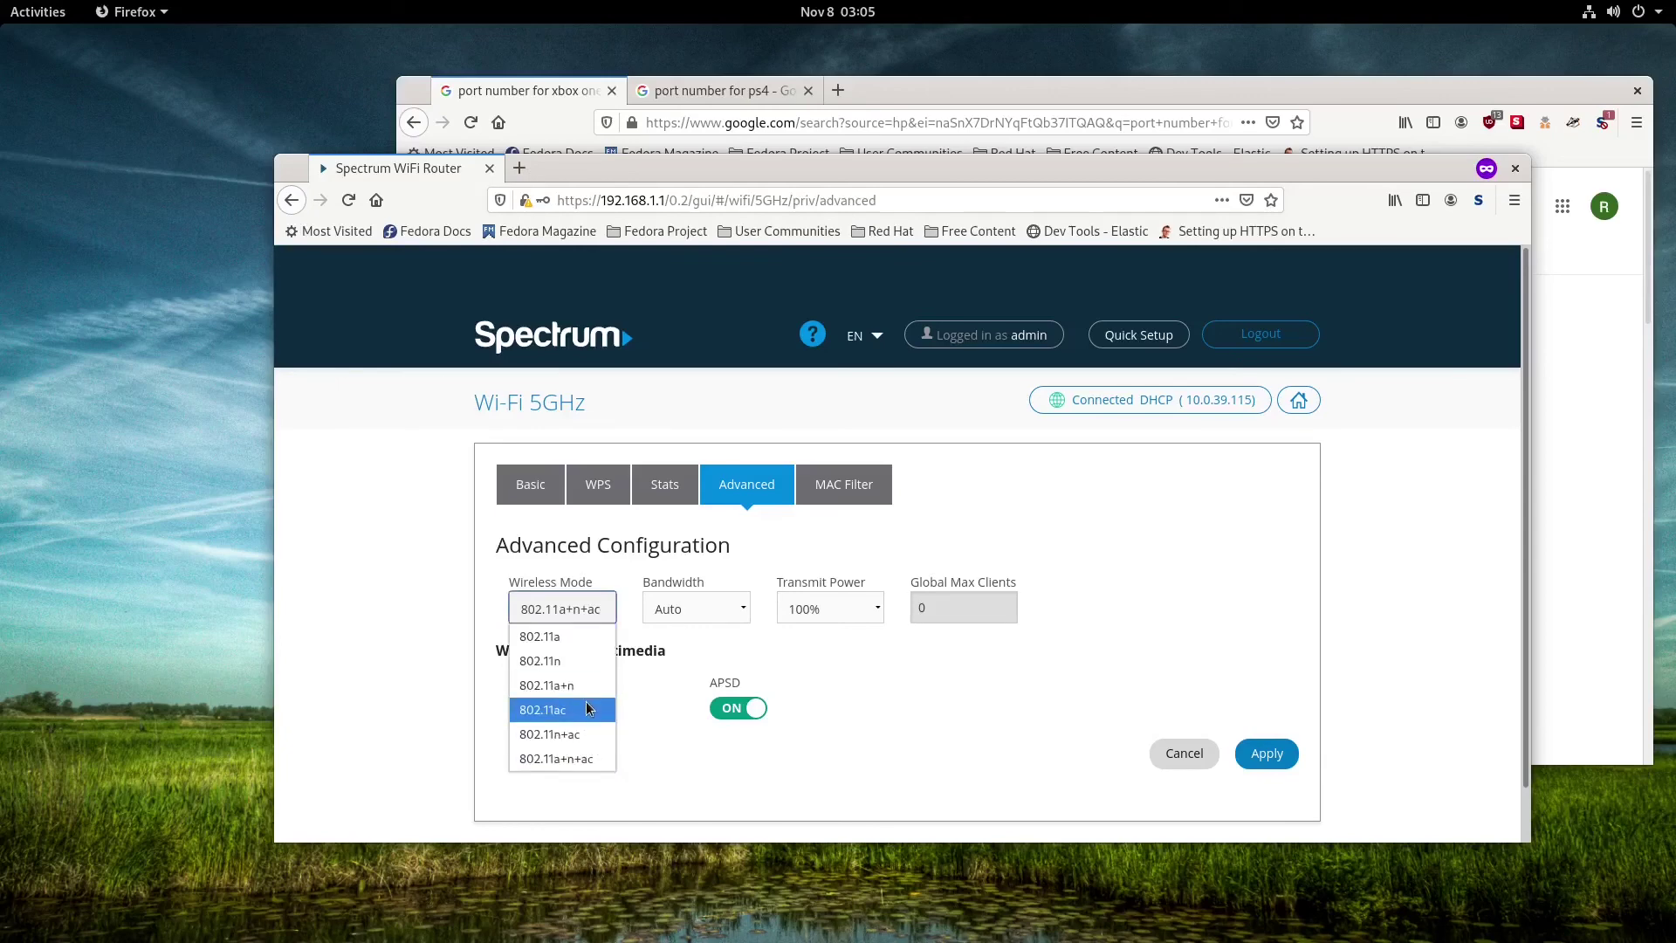